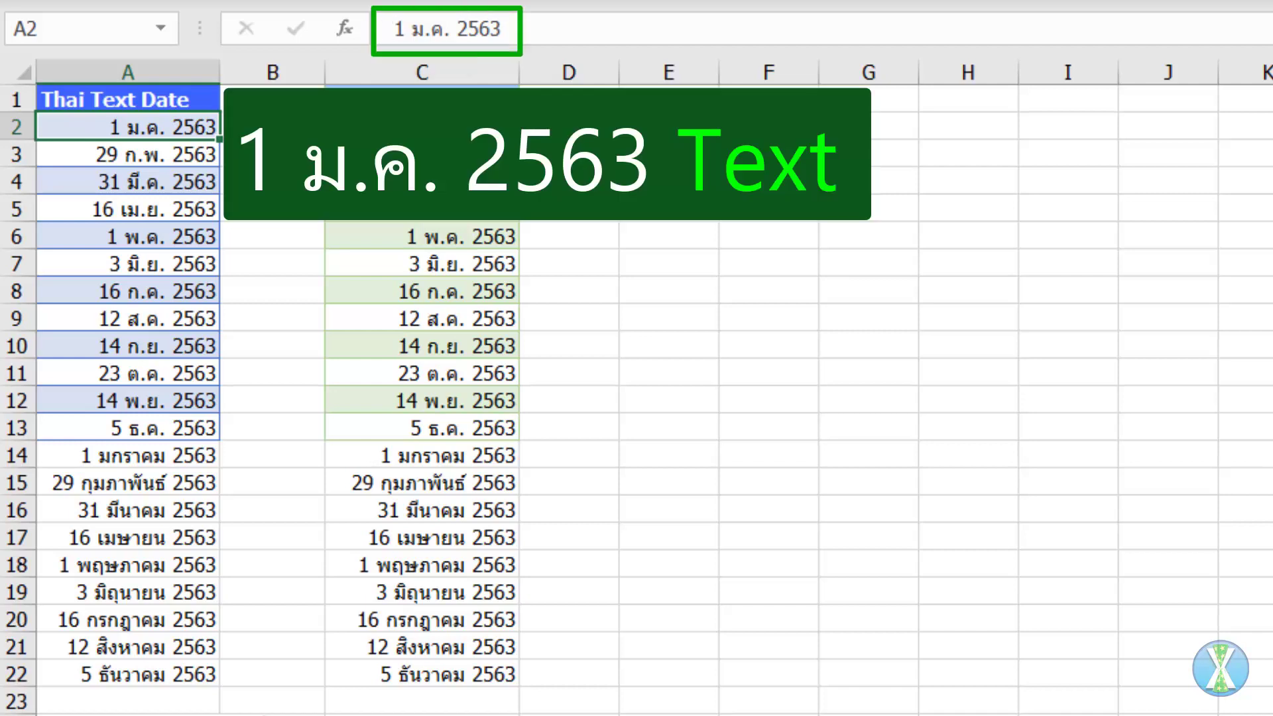
Compare the Thai text date in A2 with the real date stored in C2.
drag(395, 28, 532, 29)
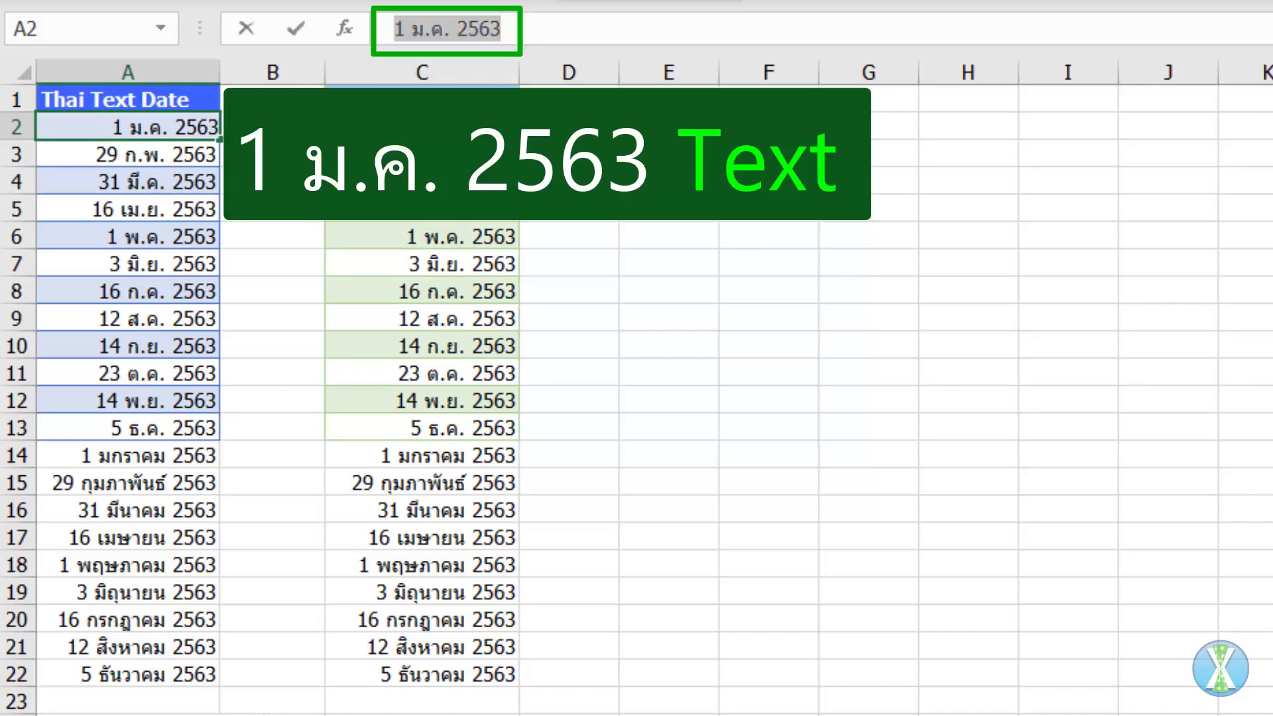
click(263, 127)
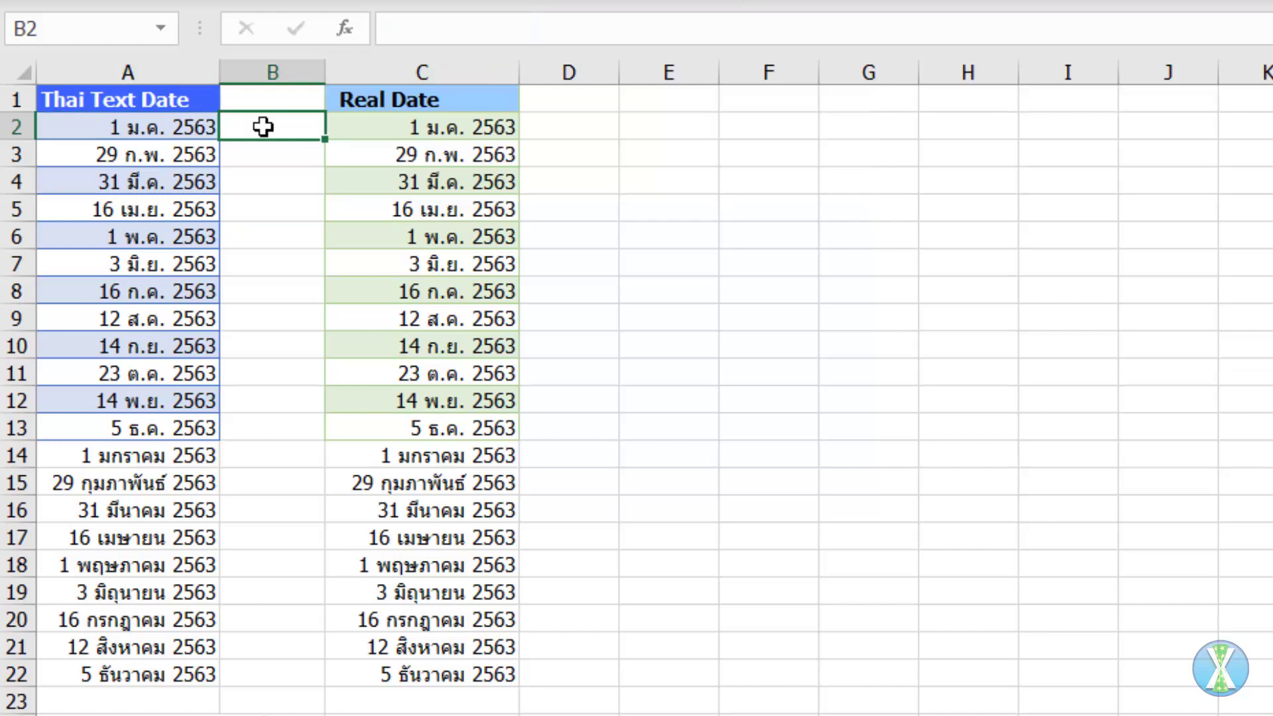
click(372, 126)
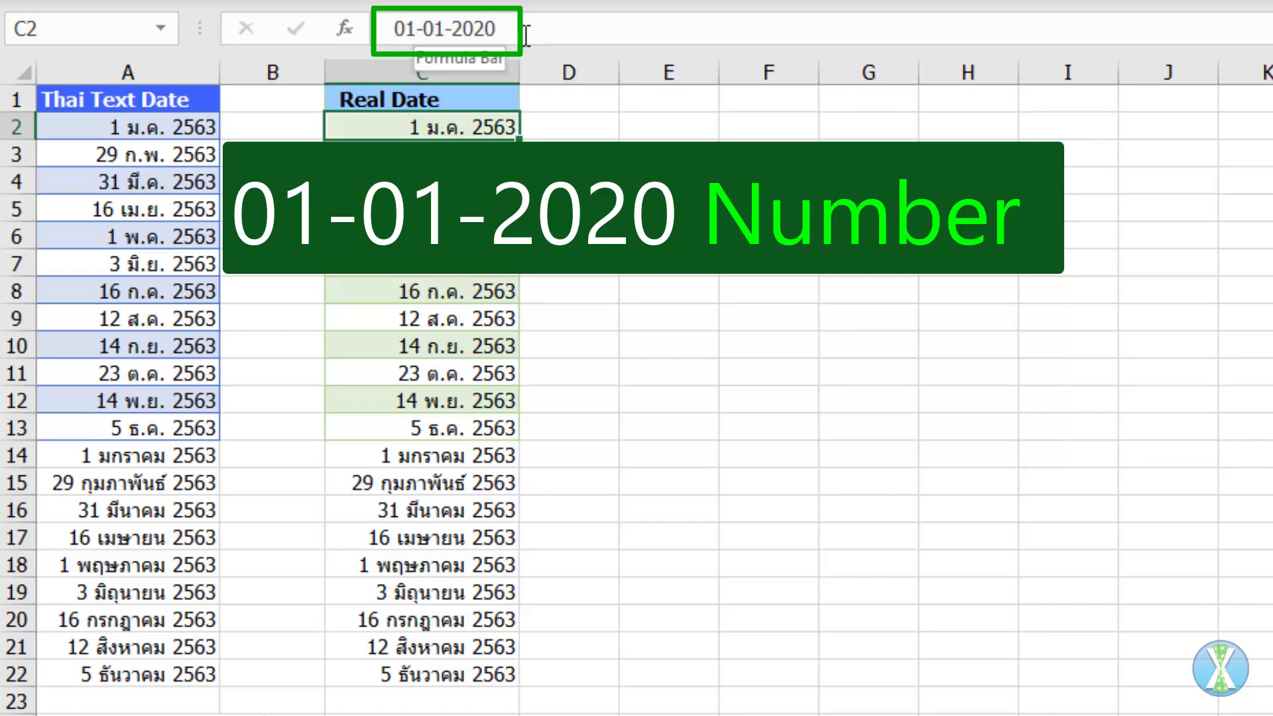
click(278, 121)
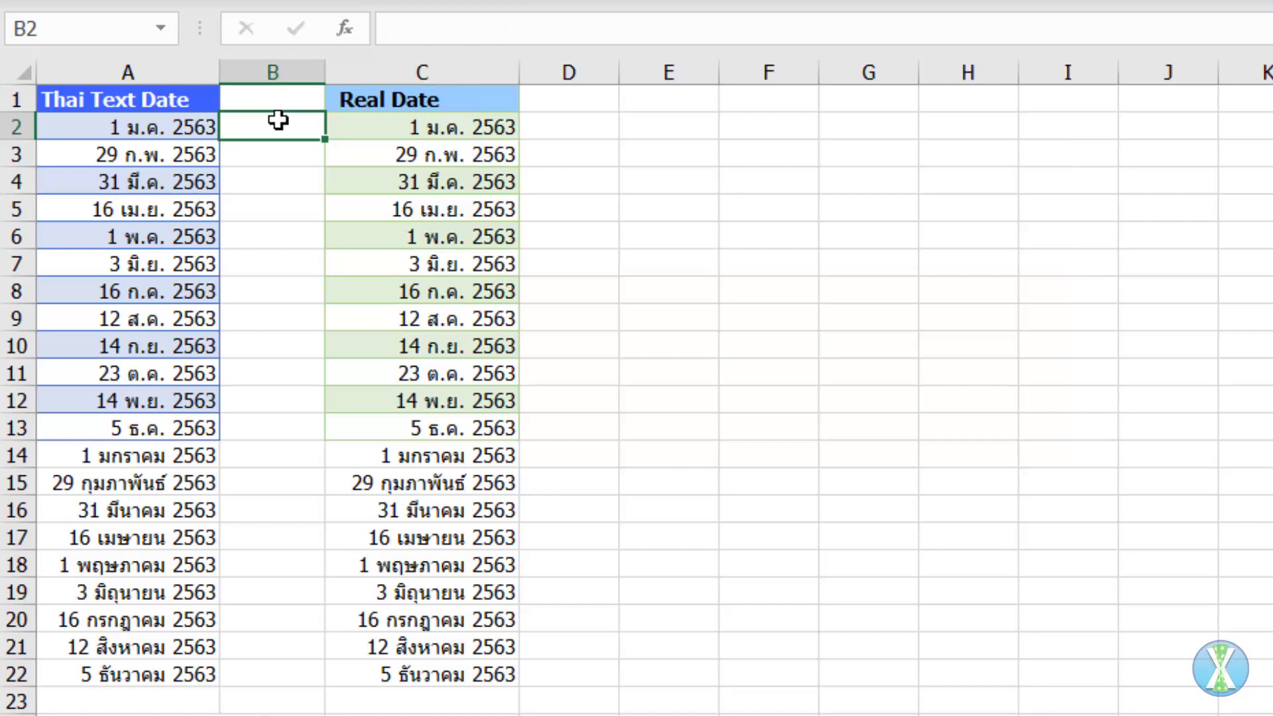
click(176, 128)
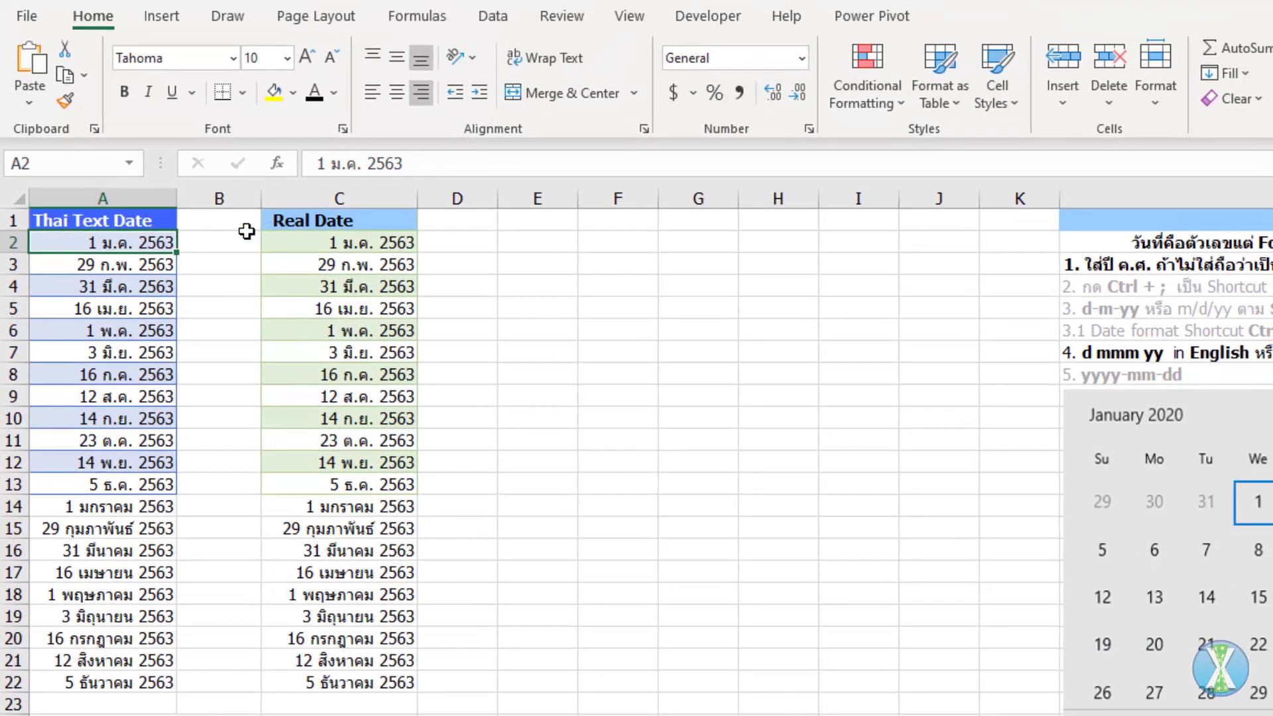
Select the Thai text dates A2:A22 and remove their right alignment.
key(ctrl+shift+Down)
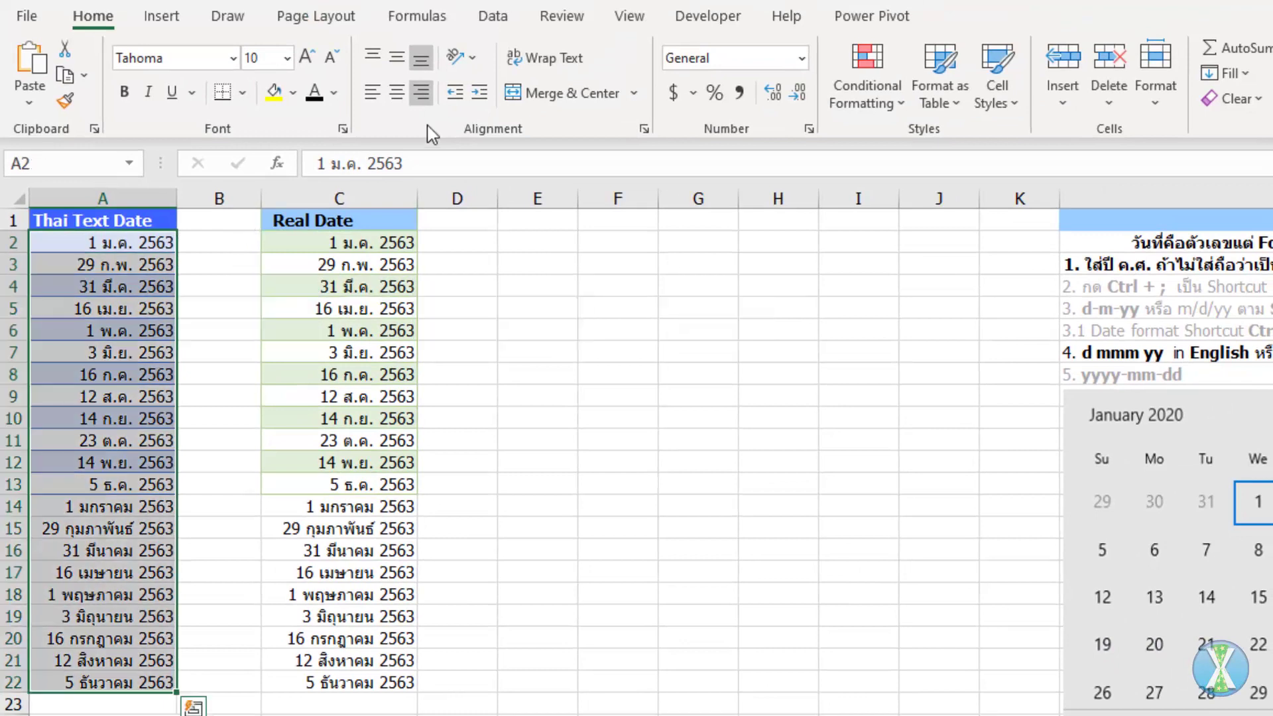
click(422, 96)
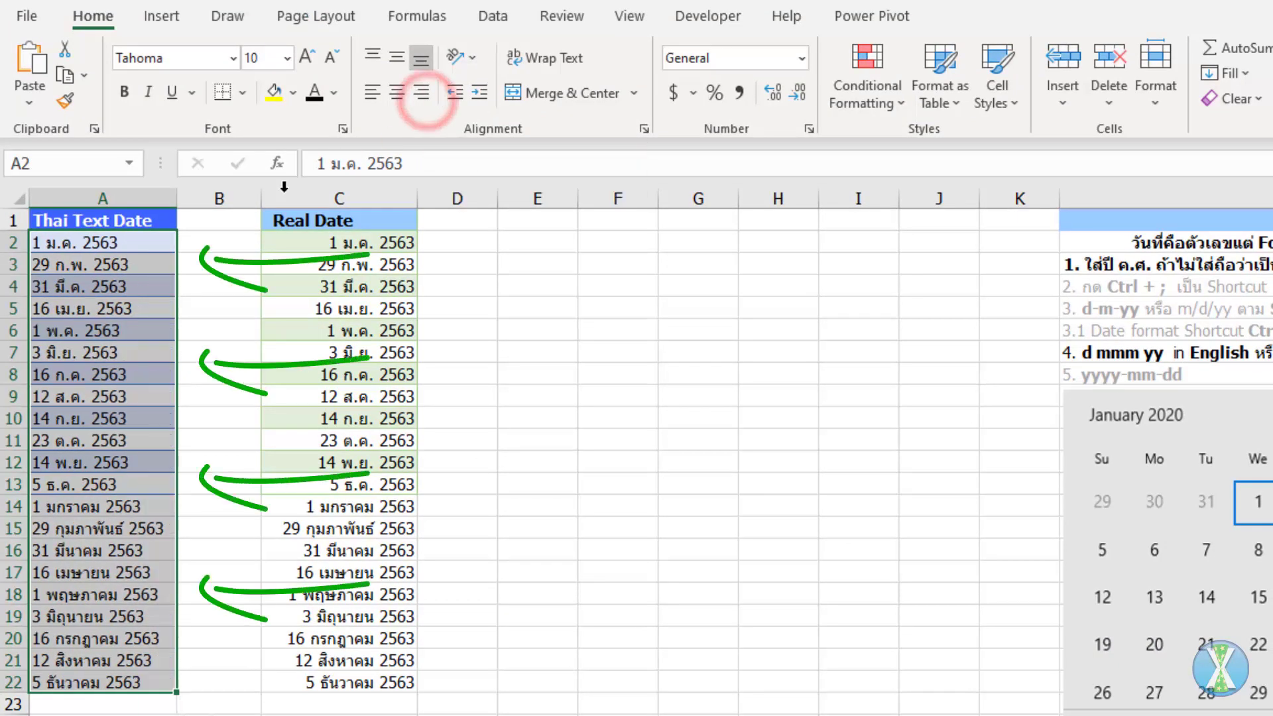
click(201, 244)
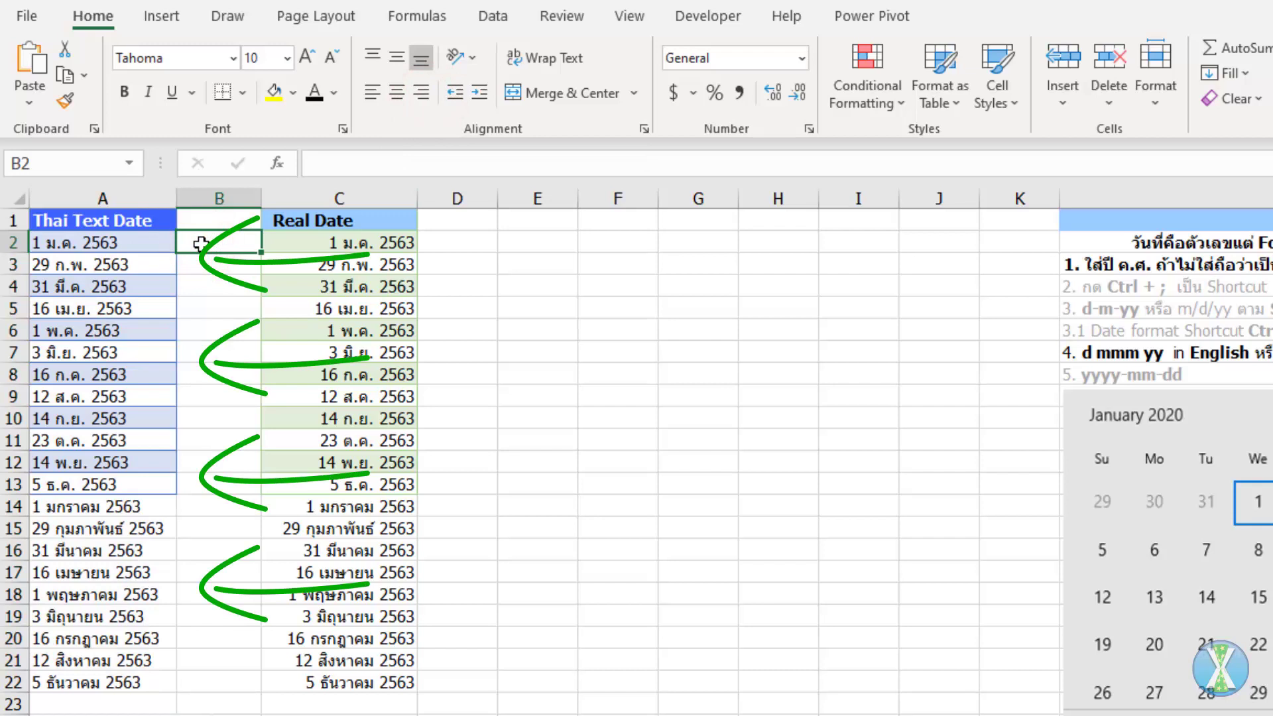
Try General and Number formats on A2:A13, then set them back to General.
drag(148, 242, 143, 485)
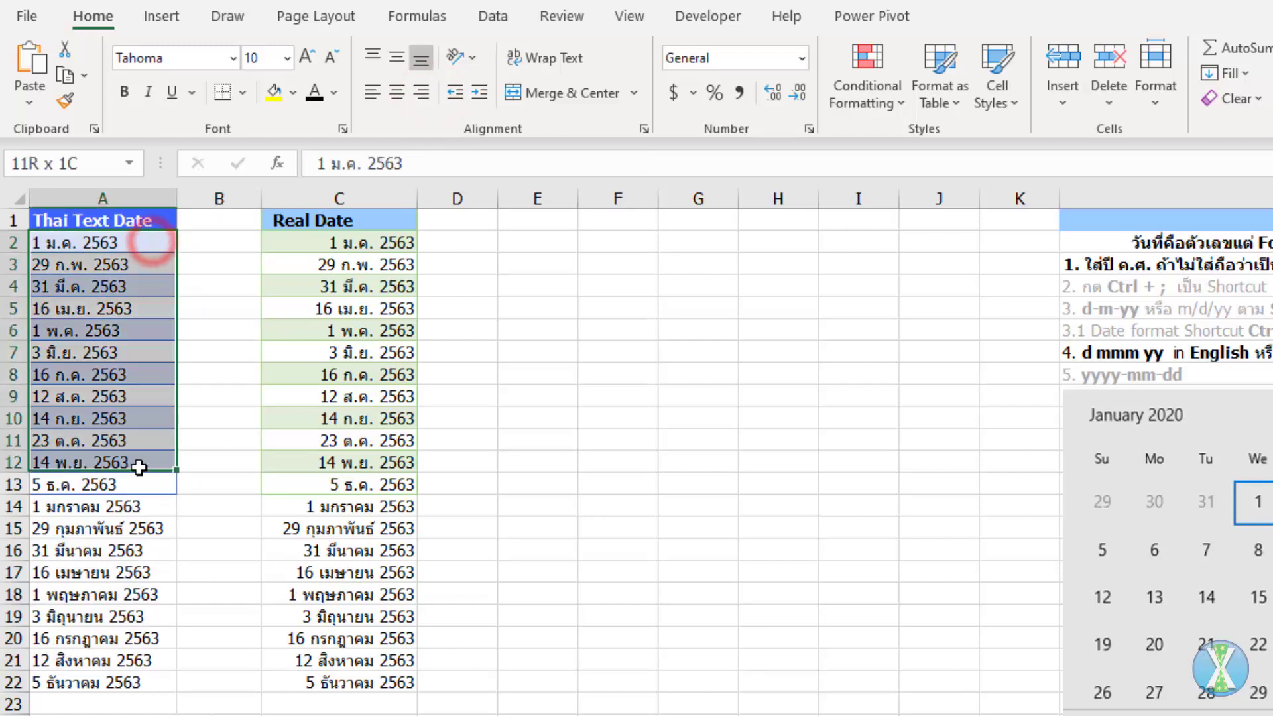
click(802, 58)
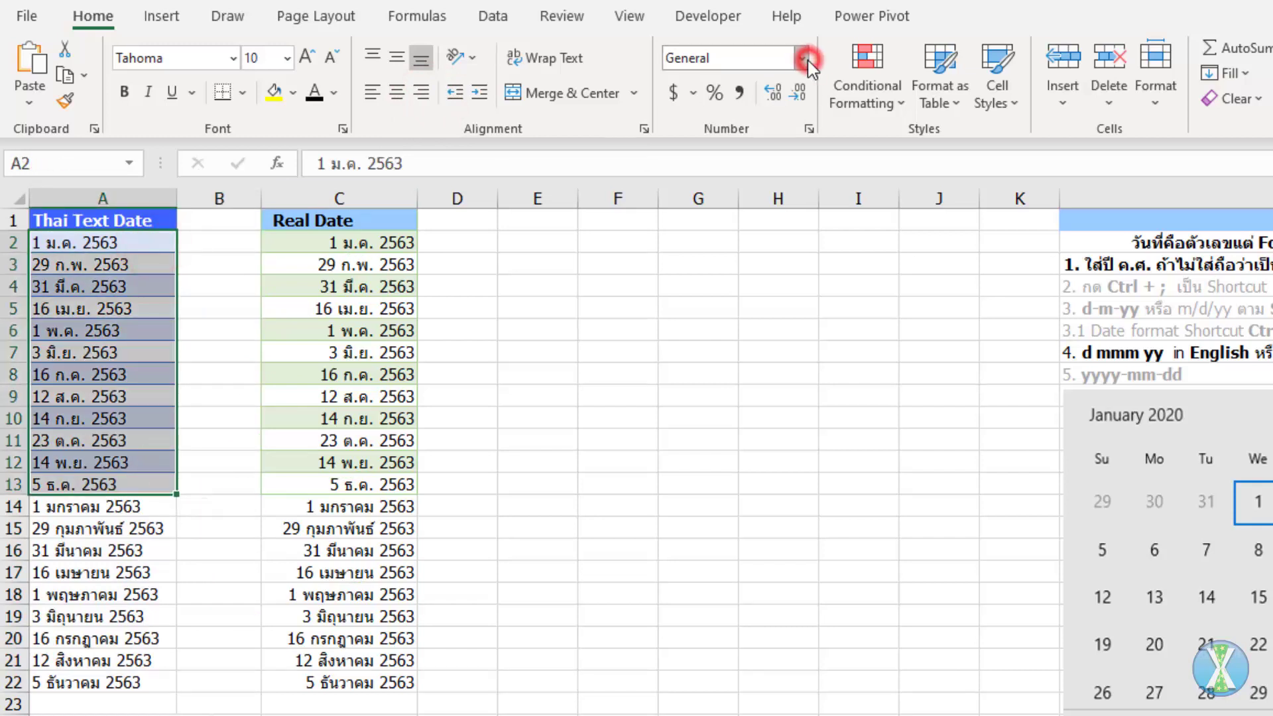
click(769, 99)
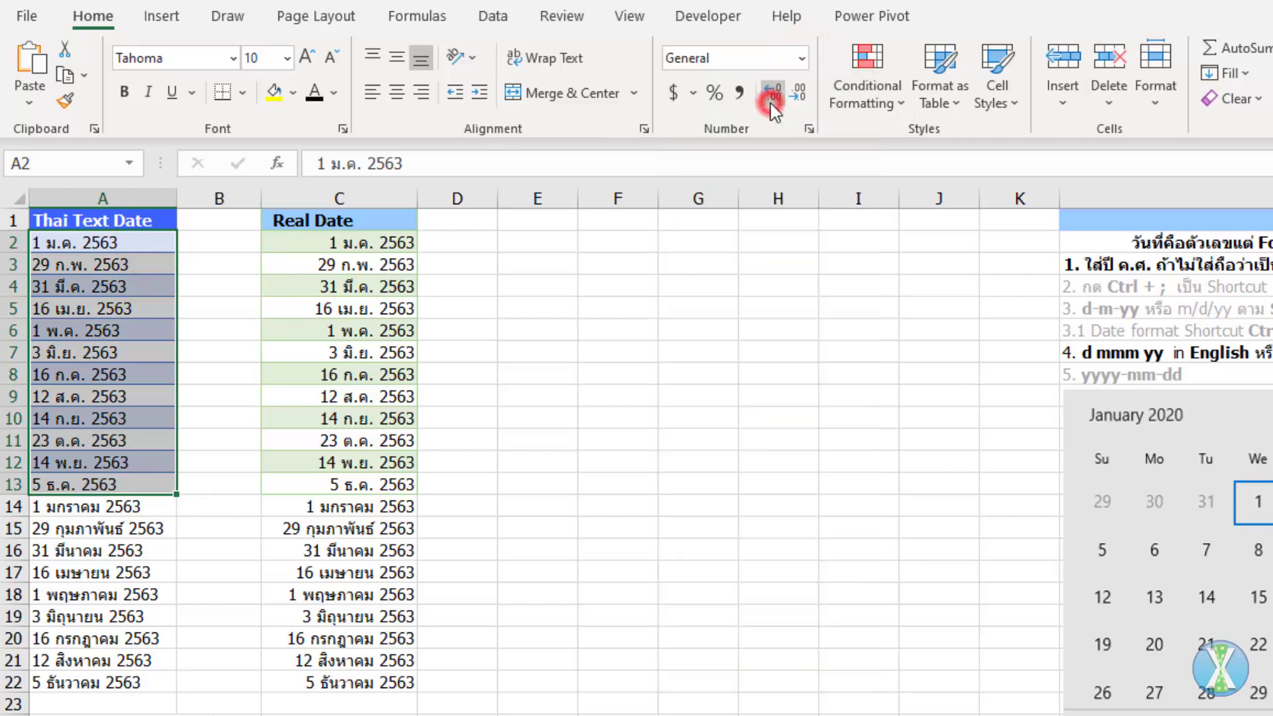
click(802, 61)
click(761, 147)
click(801, 59)
click(769, 96)
drag(375, 242, 365, 486)
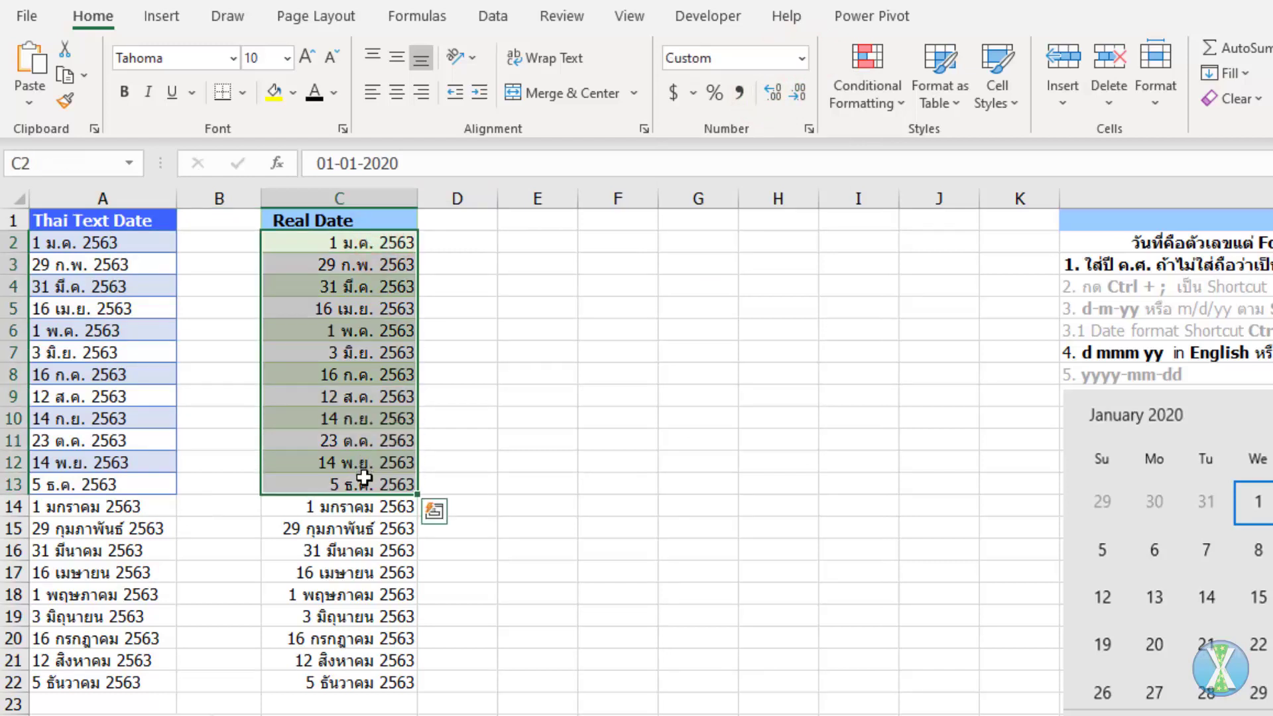
click(801, 59)
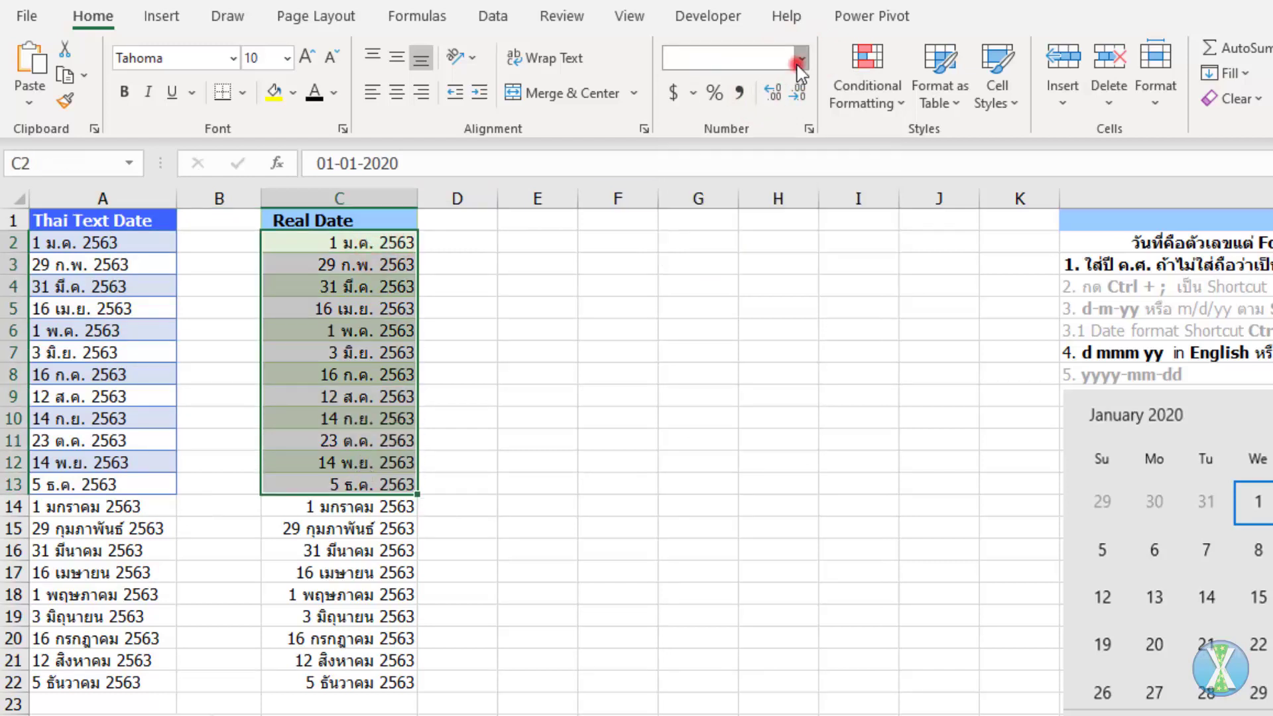
click(785, 109)
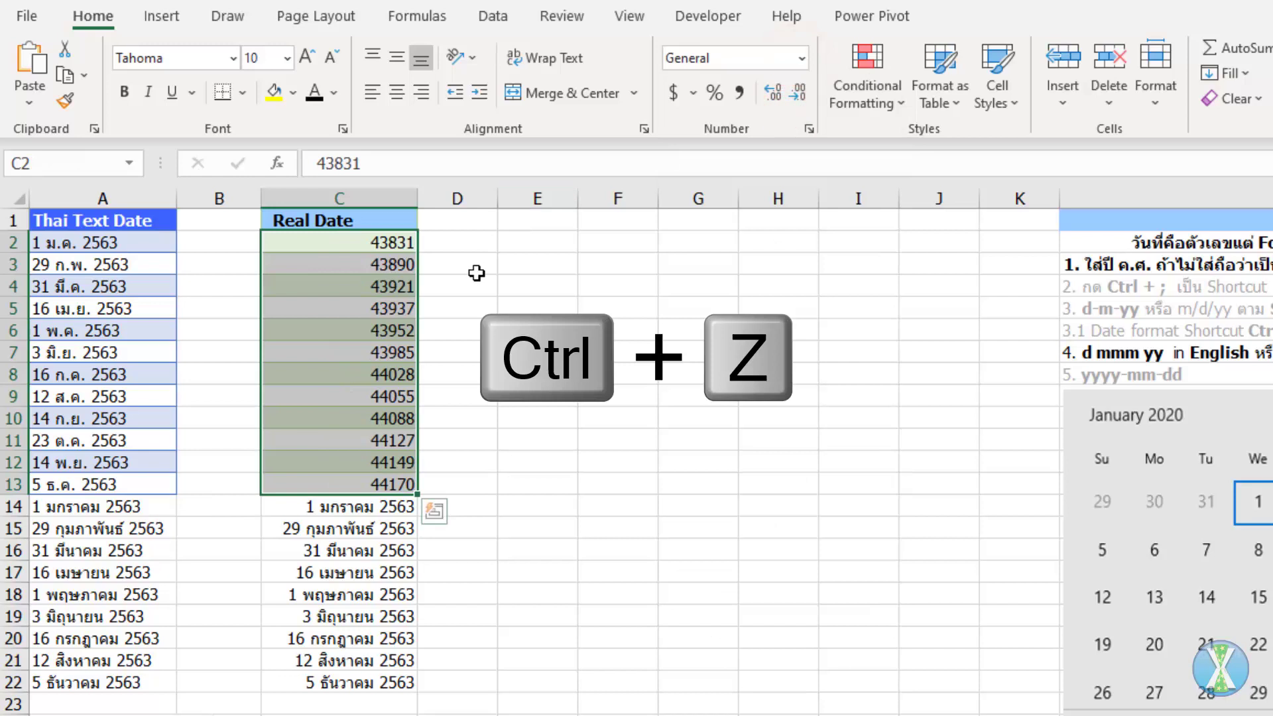
key(ctrl+z)
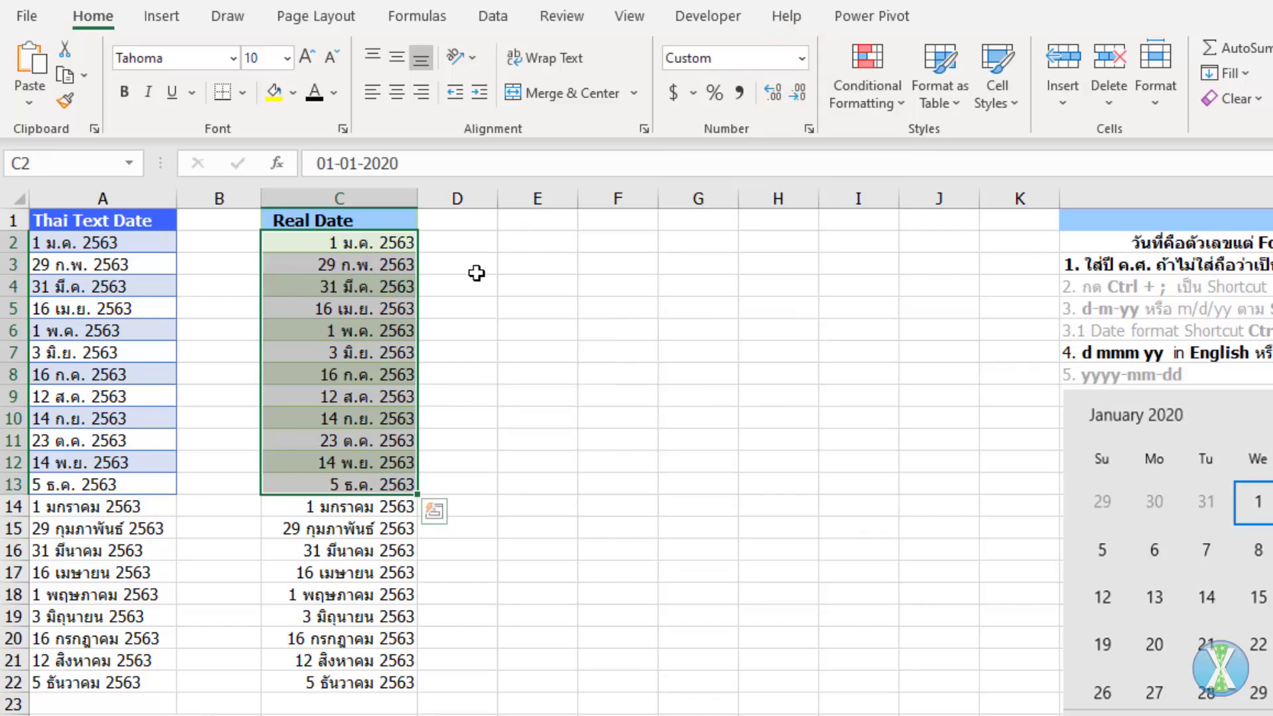
key(ctrl+1)
Replace the Thai month and Buddhist year codes with d mmm yyyy so C2 reads 1 Jan 2020.
double_click(714, 204)
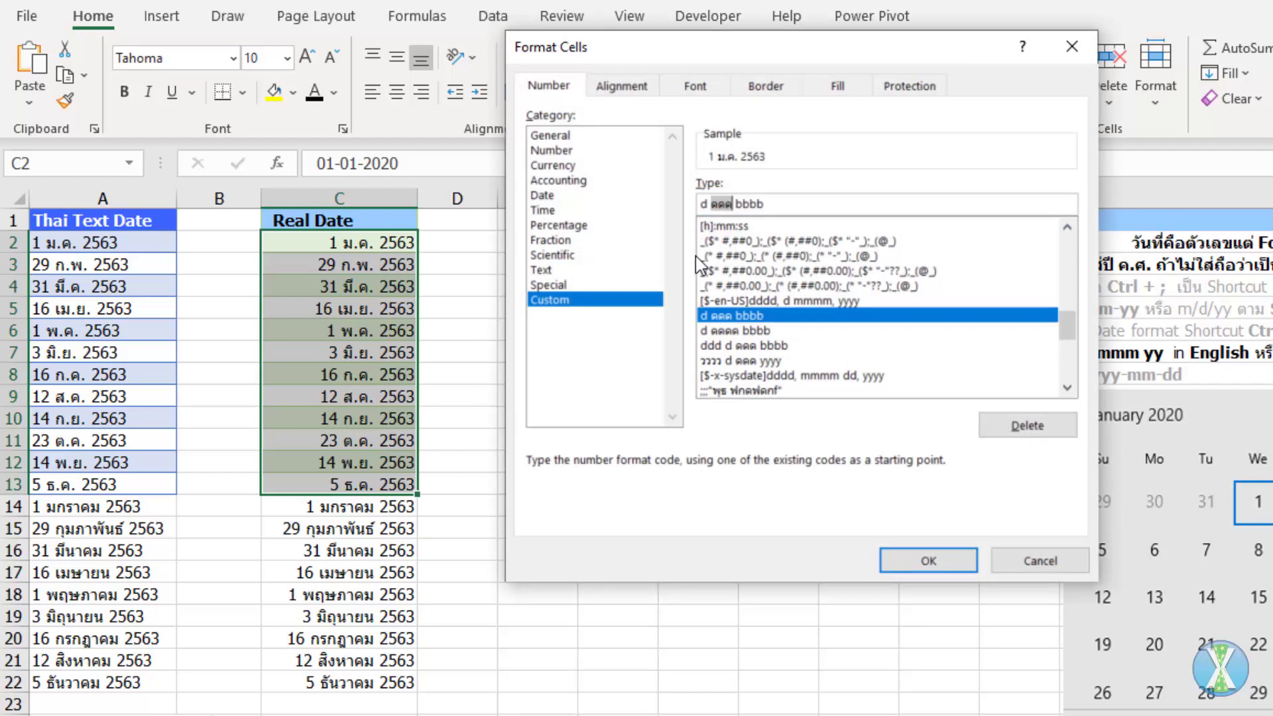
key(BackSpace)
text(mmm)
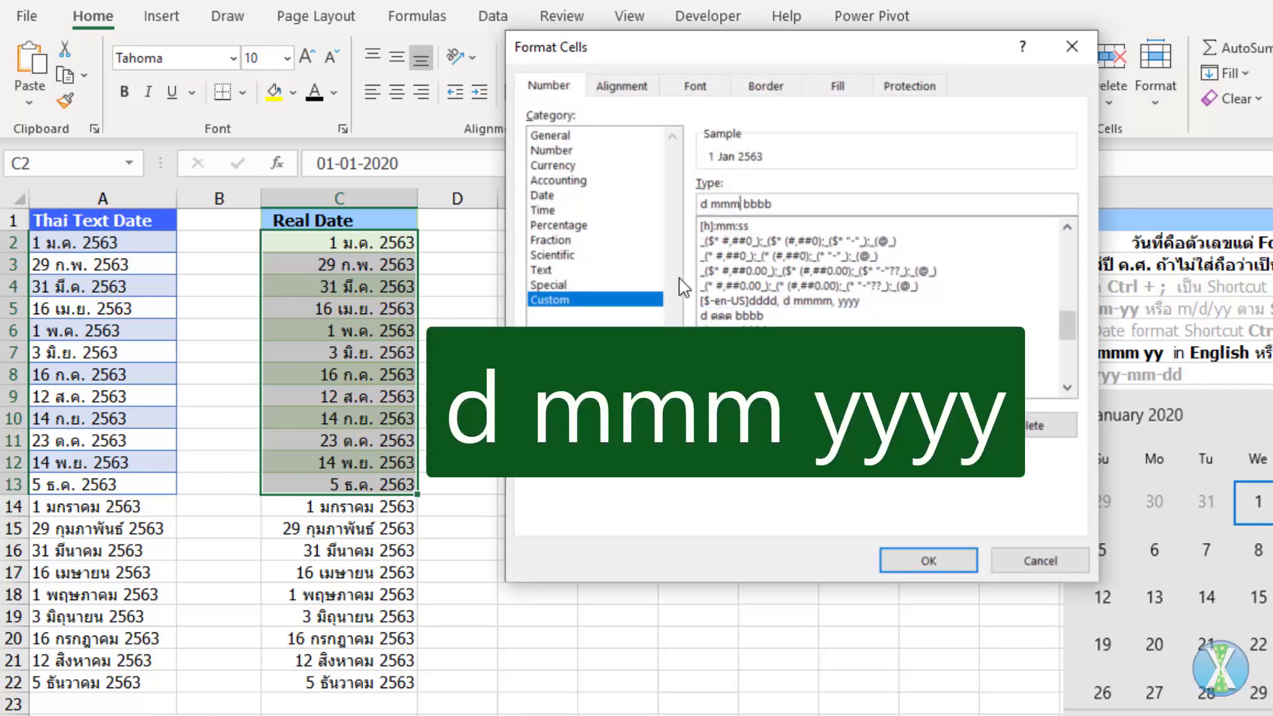
key(Right)
text(yyyy)
key(Delete)
key(Delete)
key(Delete)
key(Delete)
key(Return)
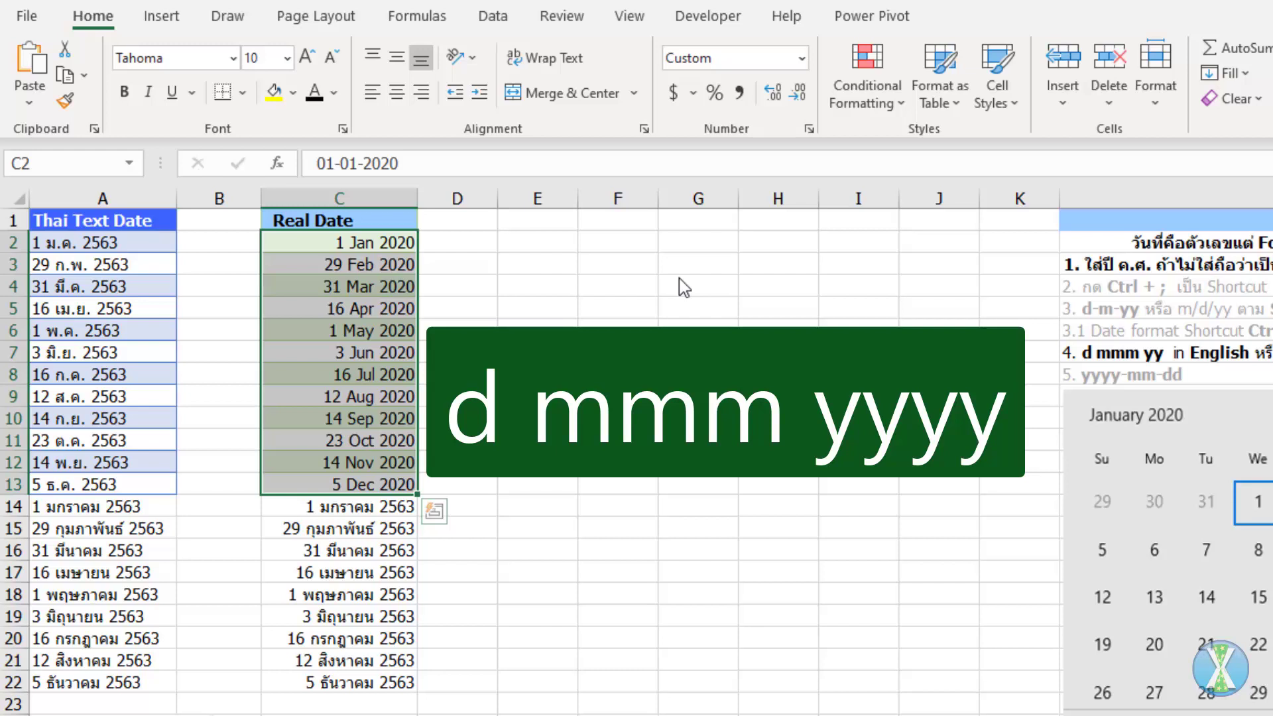
key(ctrl+1)
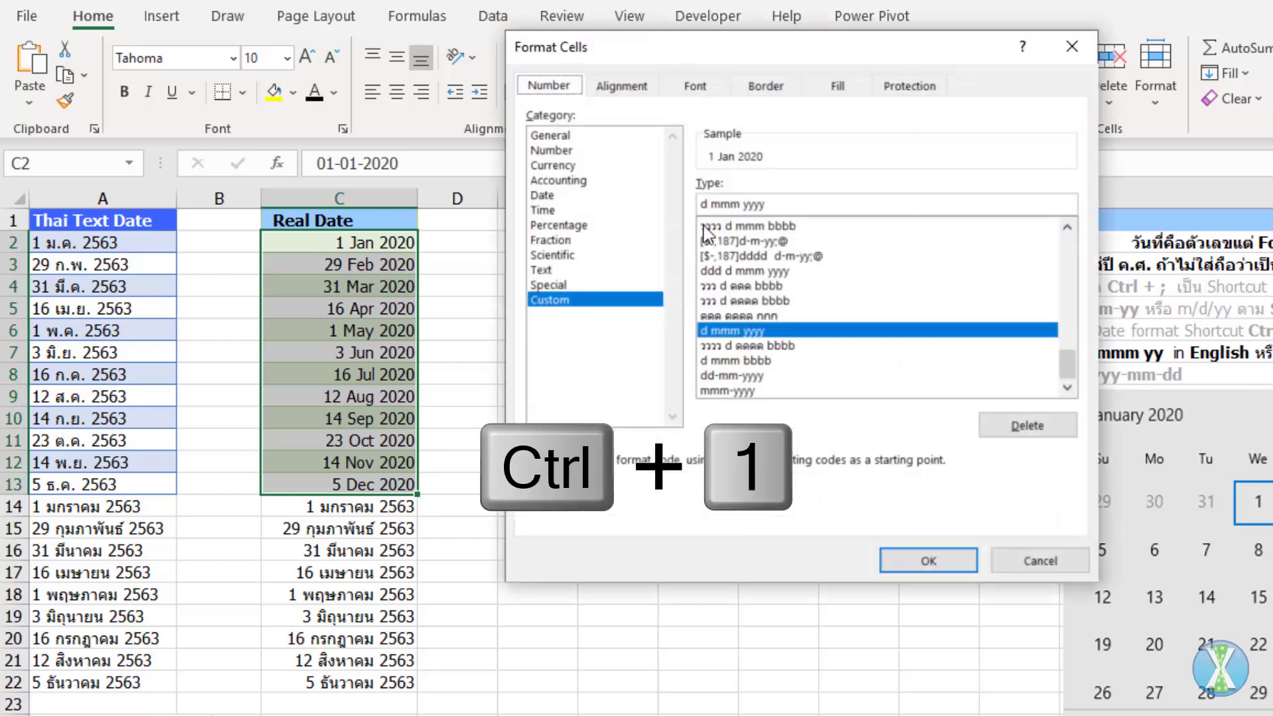
Add the ddd weekday code so column C shows dates like Wed 1 Jan 2020.
click(704, 205)
text(ddd)
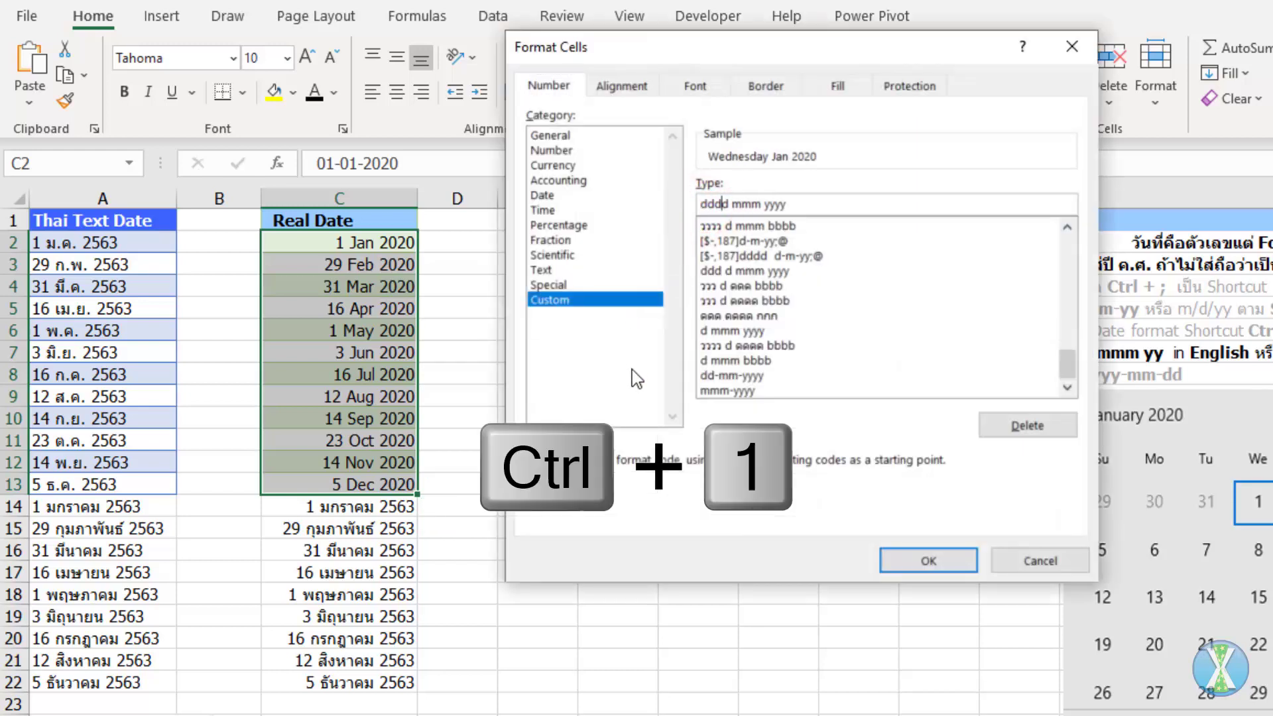
key(Return)
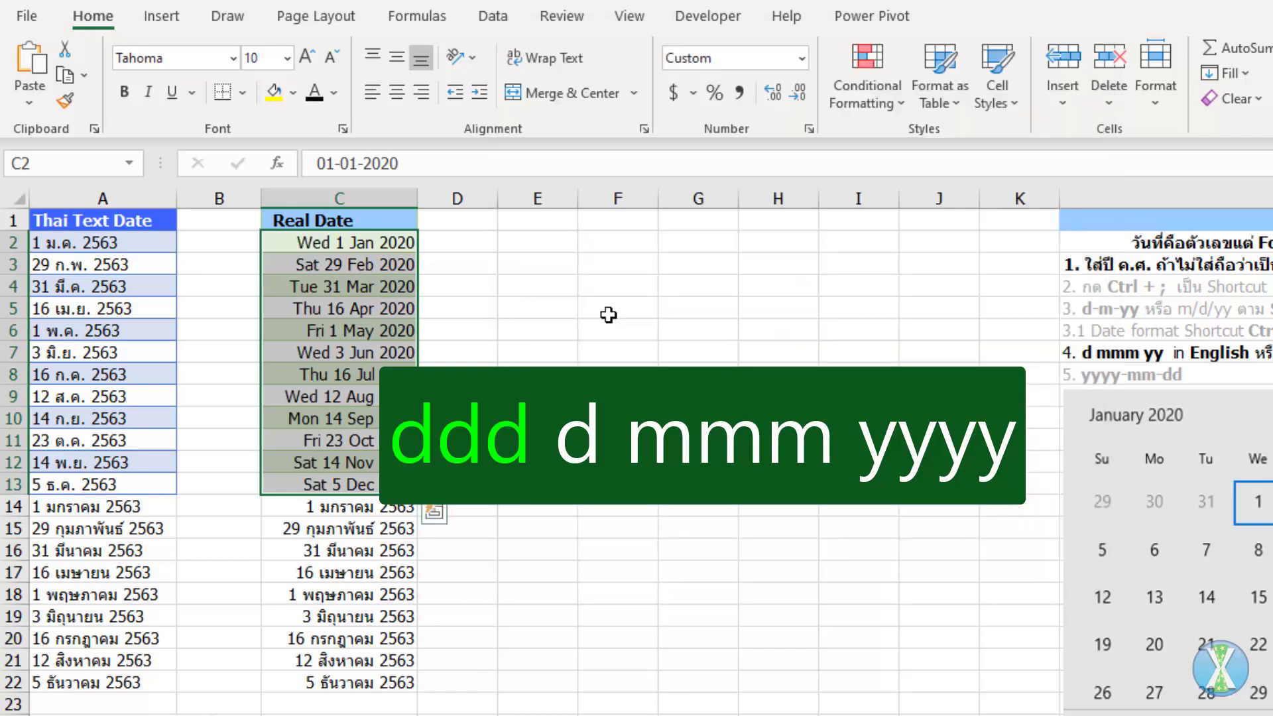
key(ctrl+1)
Change the custom format to ววว d ดดด bbb, showing dates like พ. 1 ม.ค. 2563.
drag(722, 204, 683, 204)
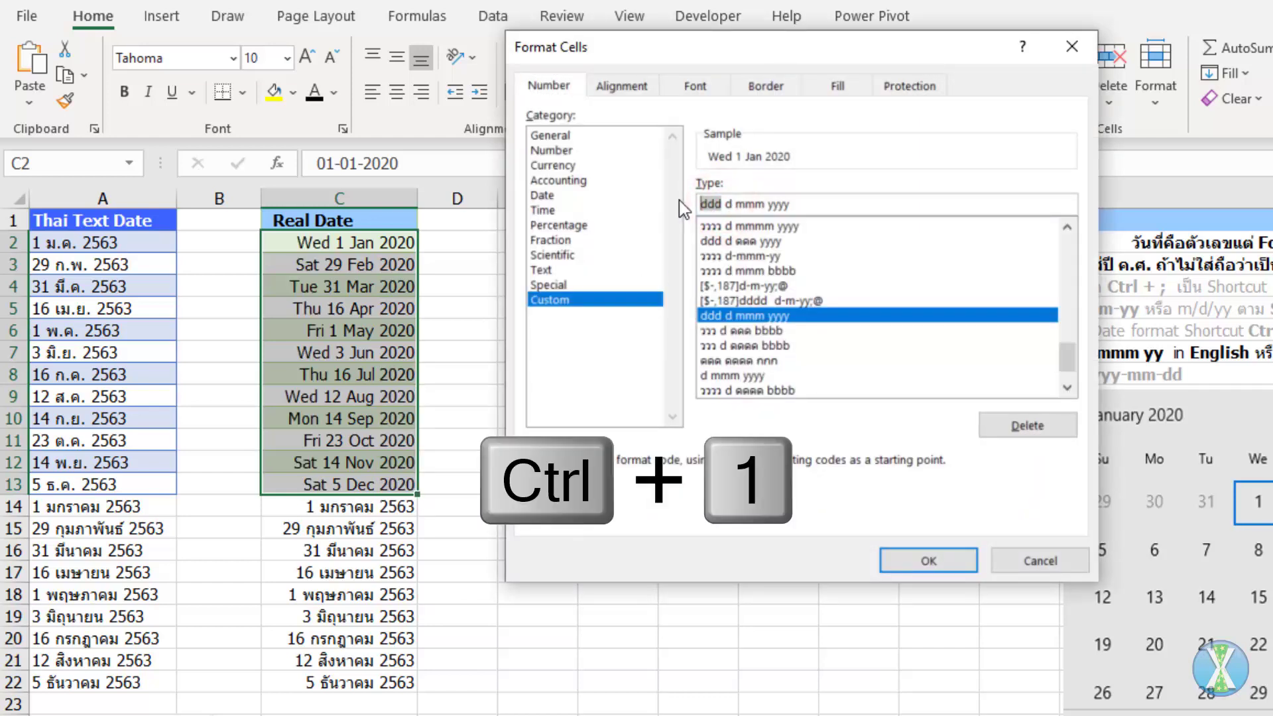
text(ววว)
key(Right)
key(Right)
key(Right)
key(Right)
key(Right)
key(Right)
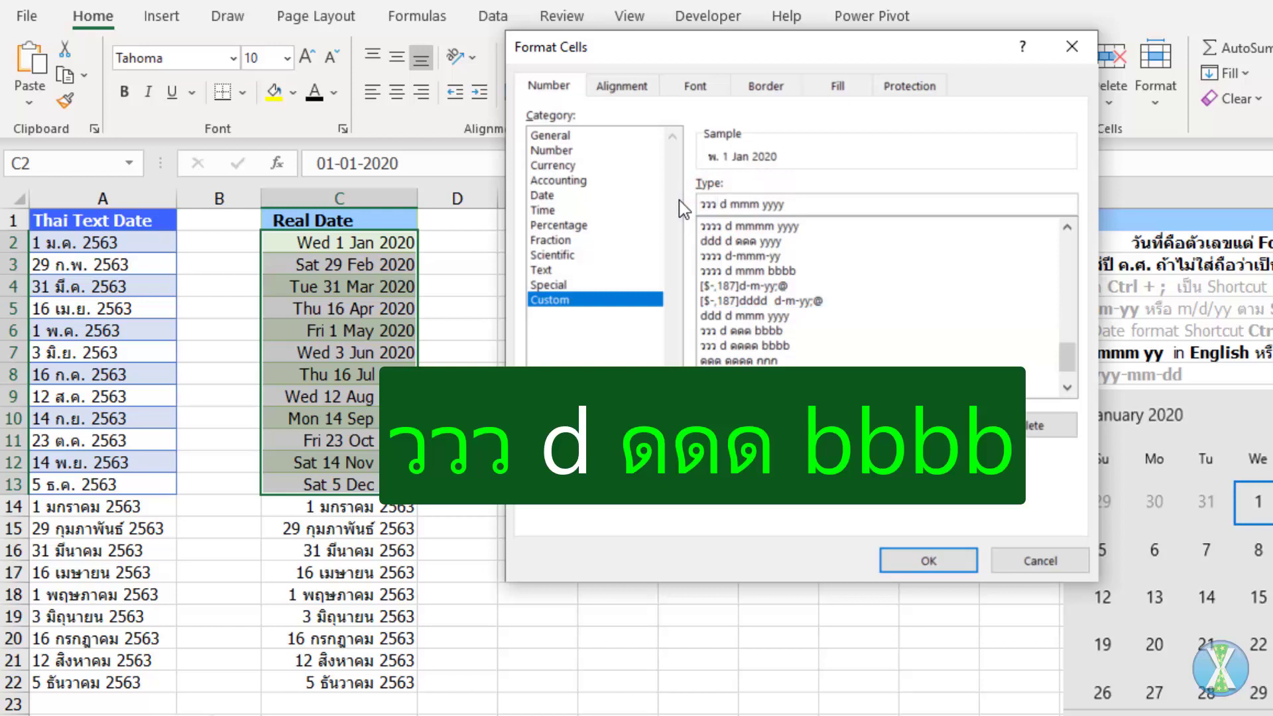
key(Delete)
key(Delete)
key(Delete)
text(bbb)
key(Left)
key(Left)
key(Left)
key(Left)
key(BackSpace)
key(BackSpace)
key(BackSpace)
text(ดดด)
text(ด)
key(BackSpace)
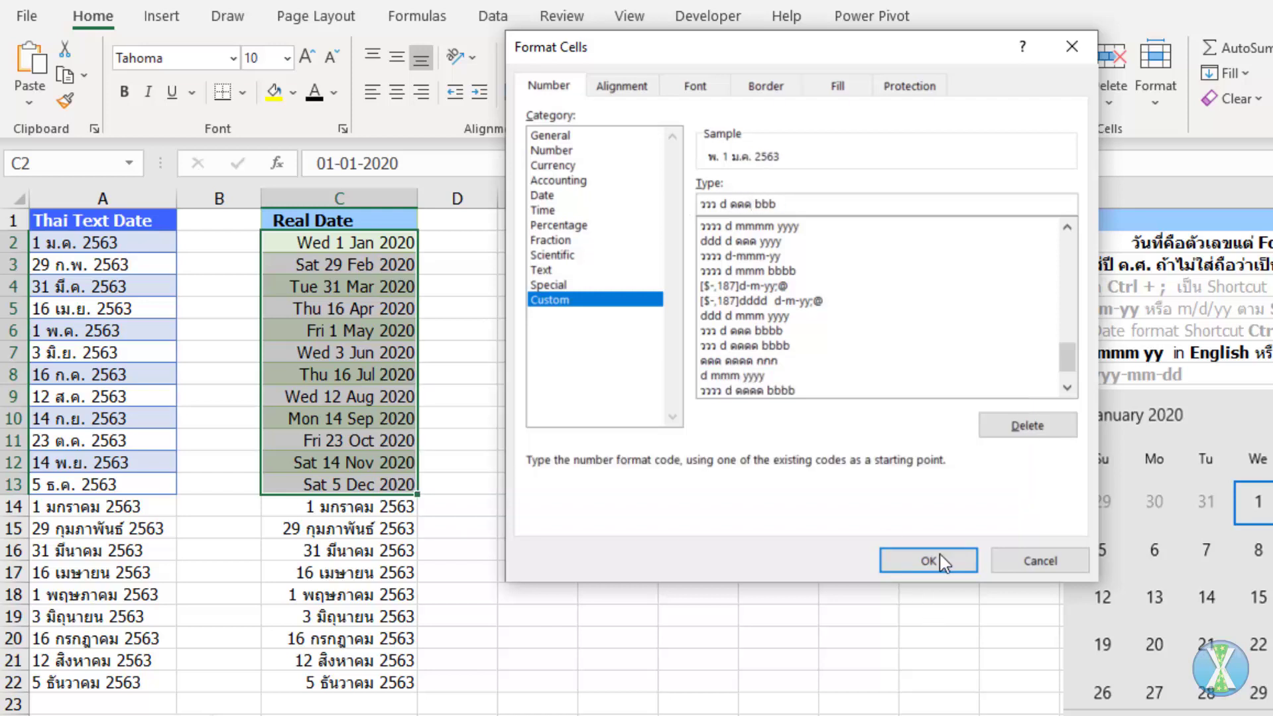
click(928, 560)
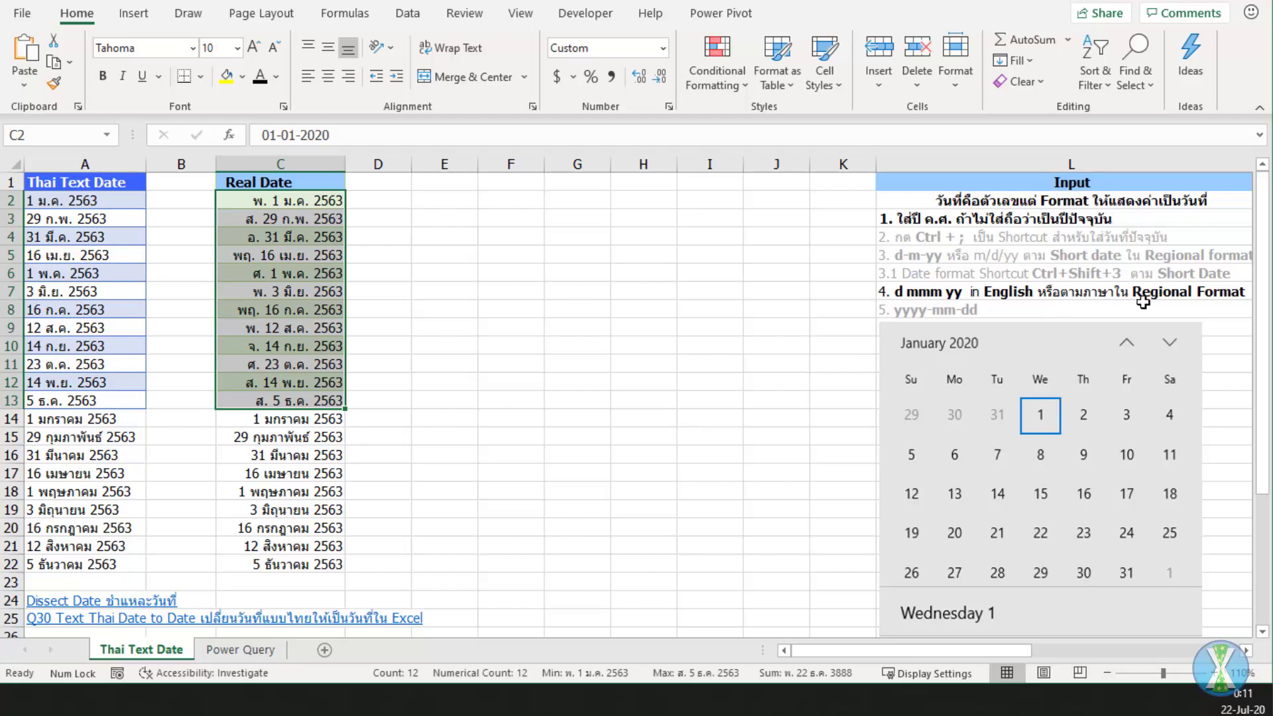
click(114, 203)
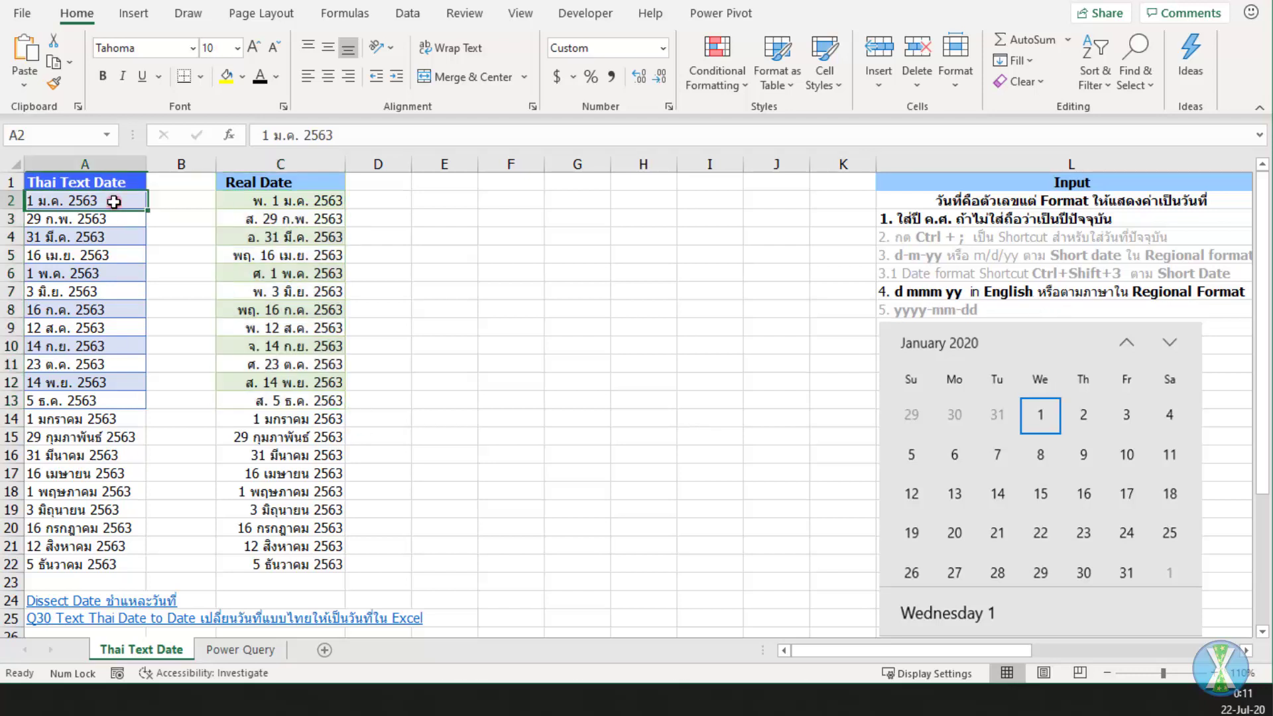
double_click(113, 203)
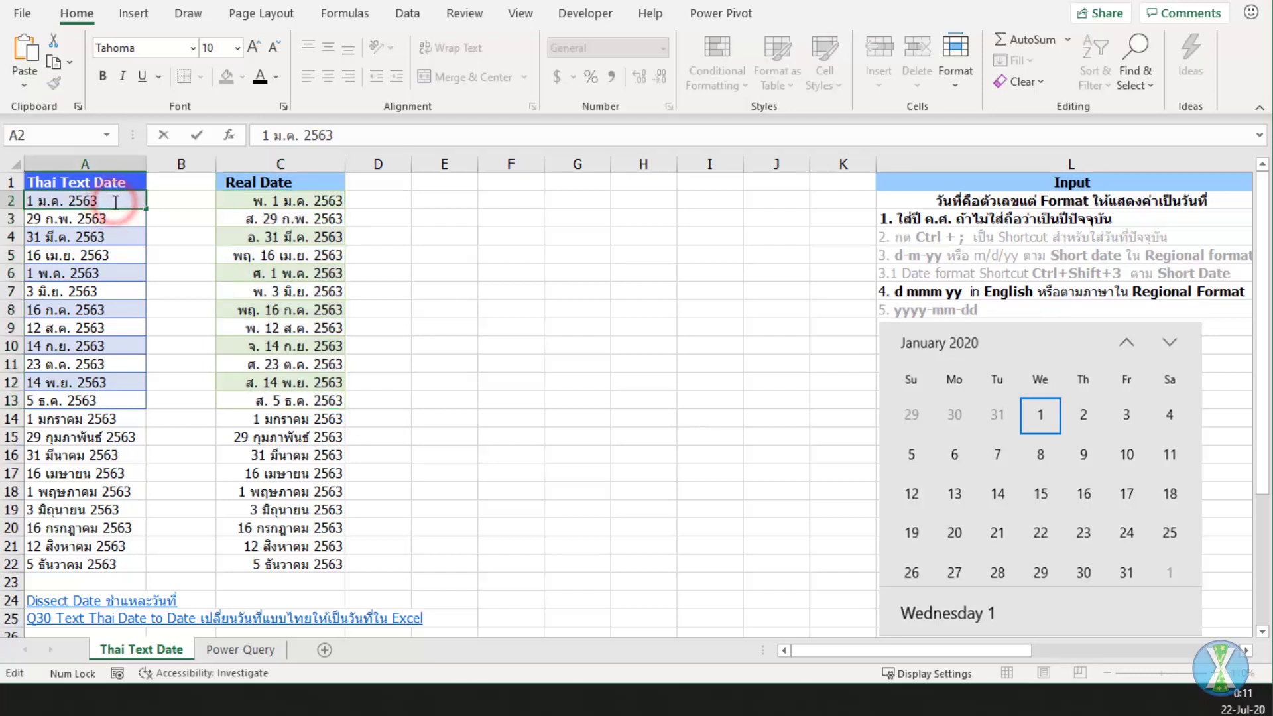
key(F2)
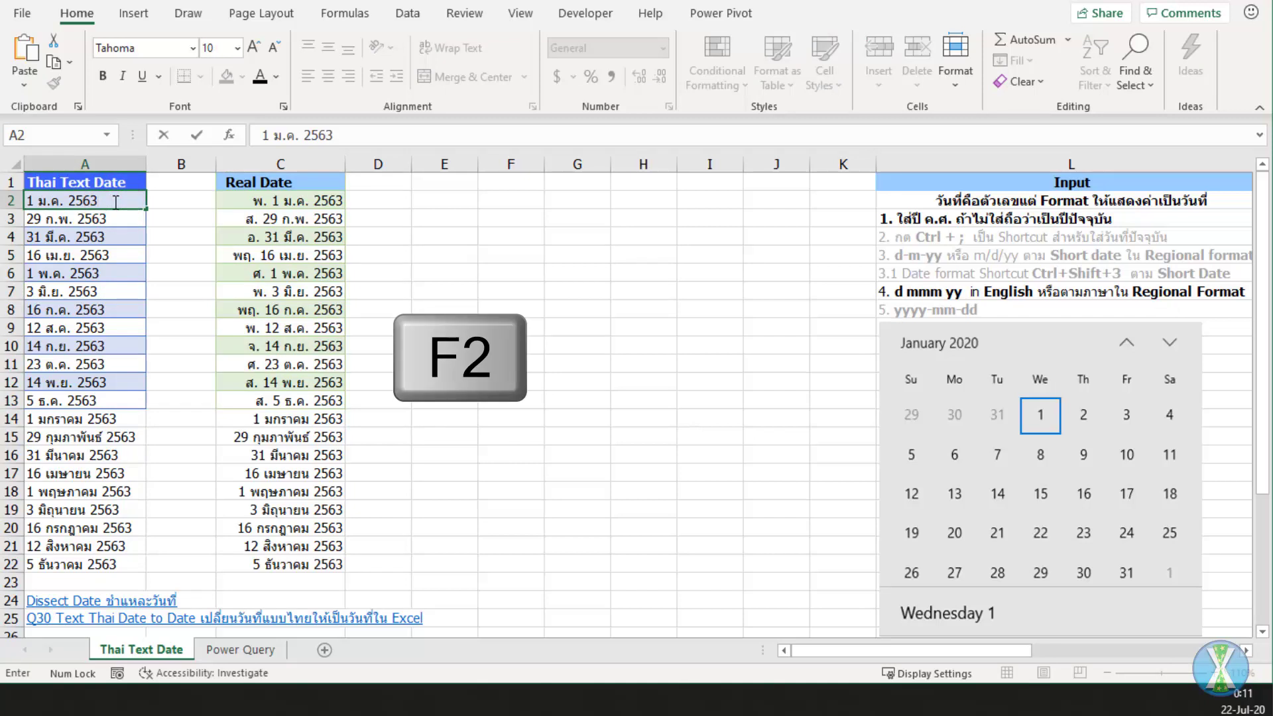
key(Return)
key(F2)
key(Return)
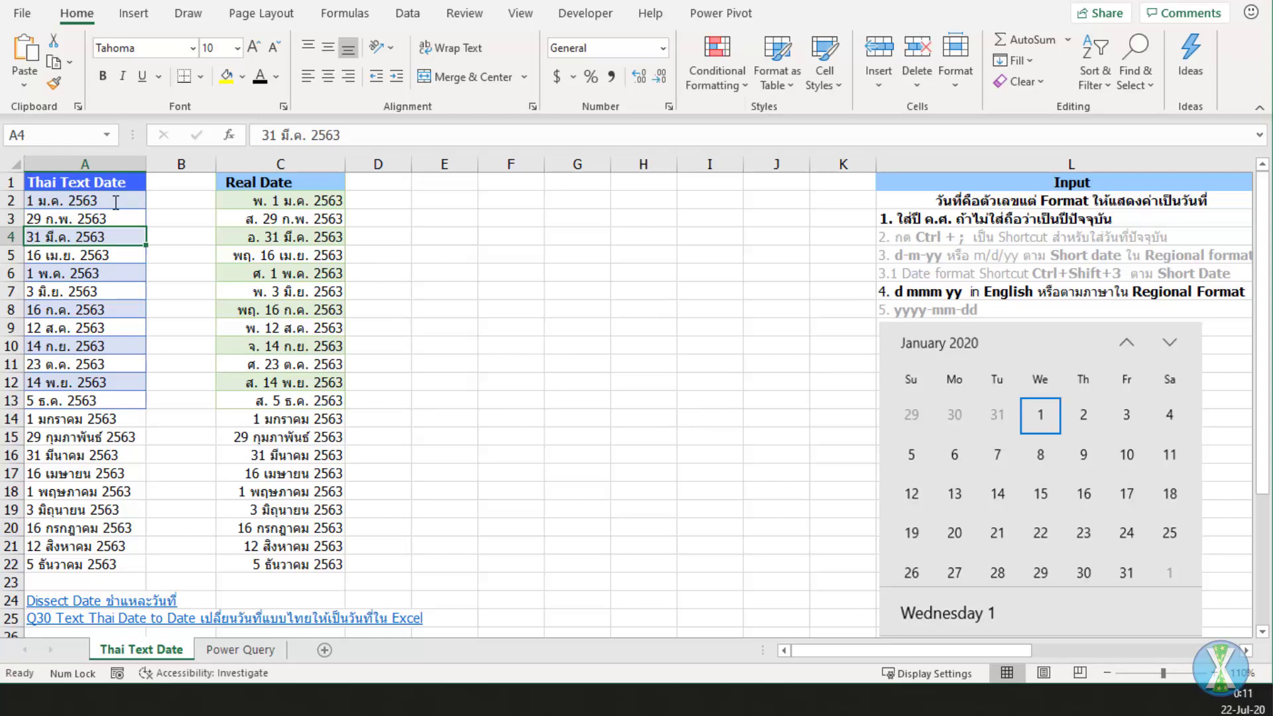
click(115, 202)
Set the Windows regional format to Thai (Thailand), then return to Excel's column A dates.
right_click(1227, 708)
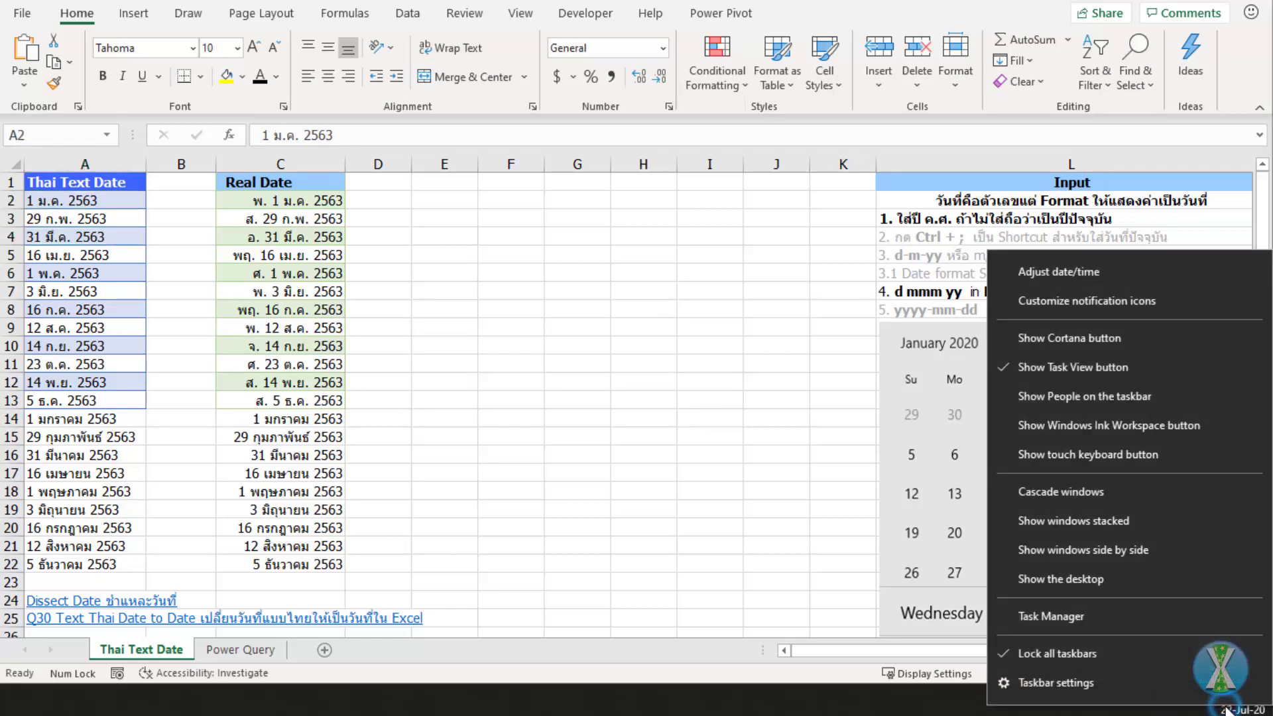
click(1094, 264)
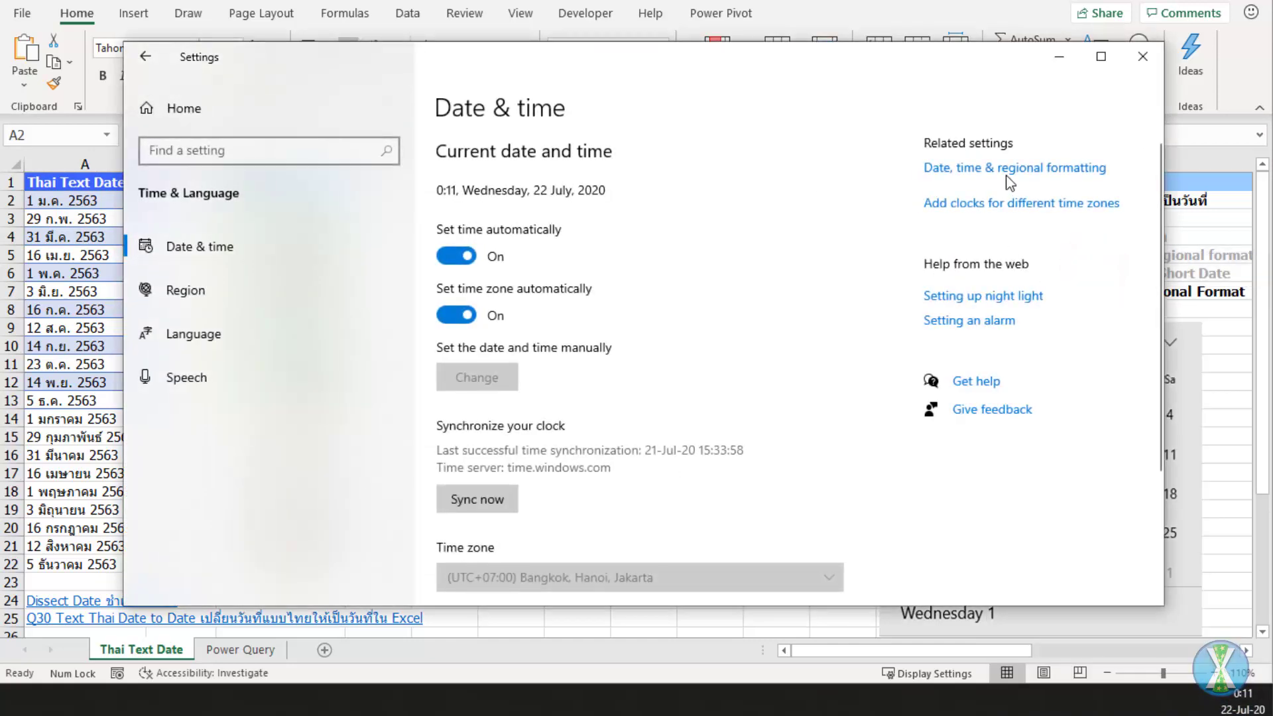
click(1028, 174)
click(816, 344)
click(493, 490)
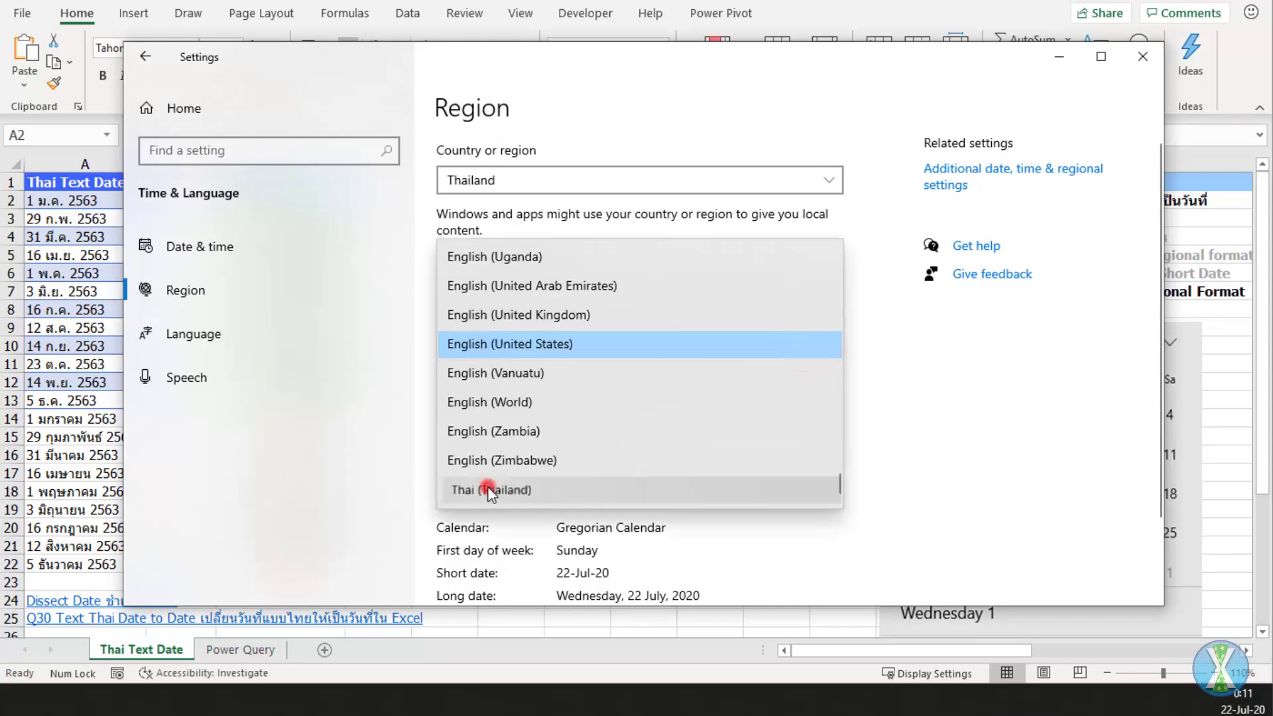
scroll(702, 360, down, 3)
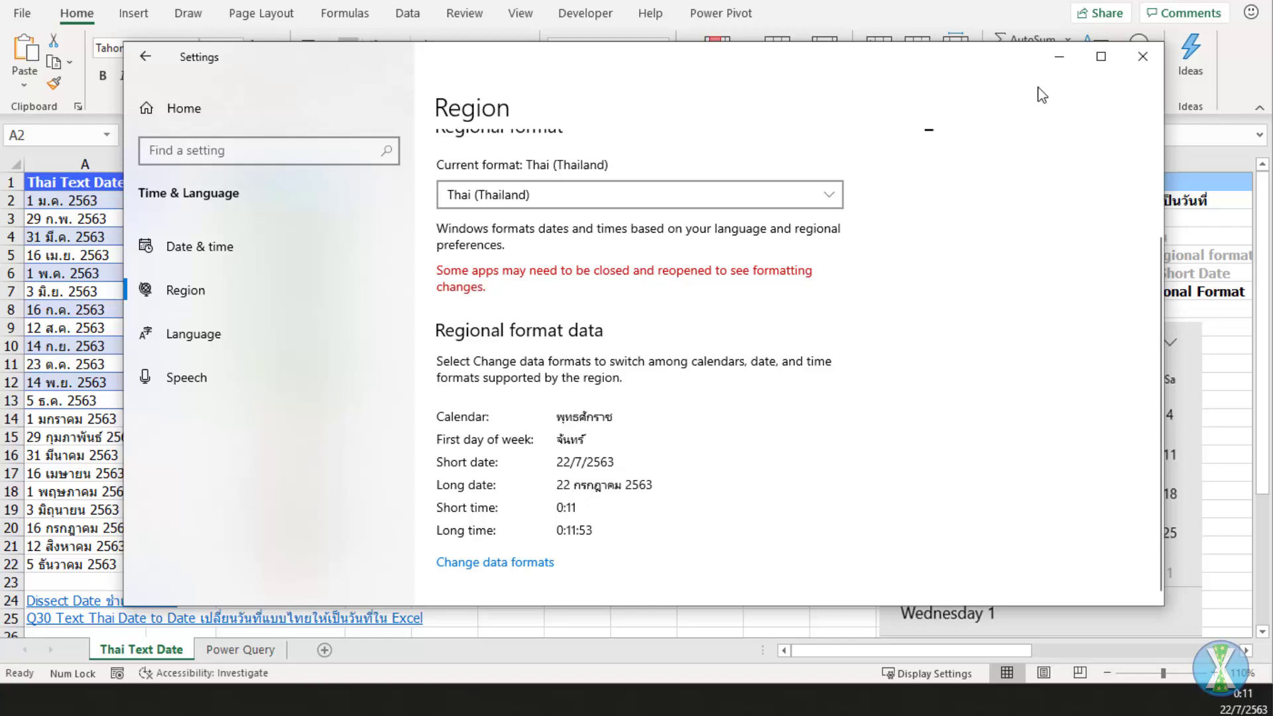
click(1060, 61)
drag(104, 185, 95, 564)
Copy the Thai text dates into column E, autofit it, and re-enter E2 as 1-ม.ค.-63.
key(ctrl+c)
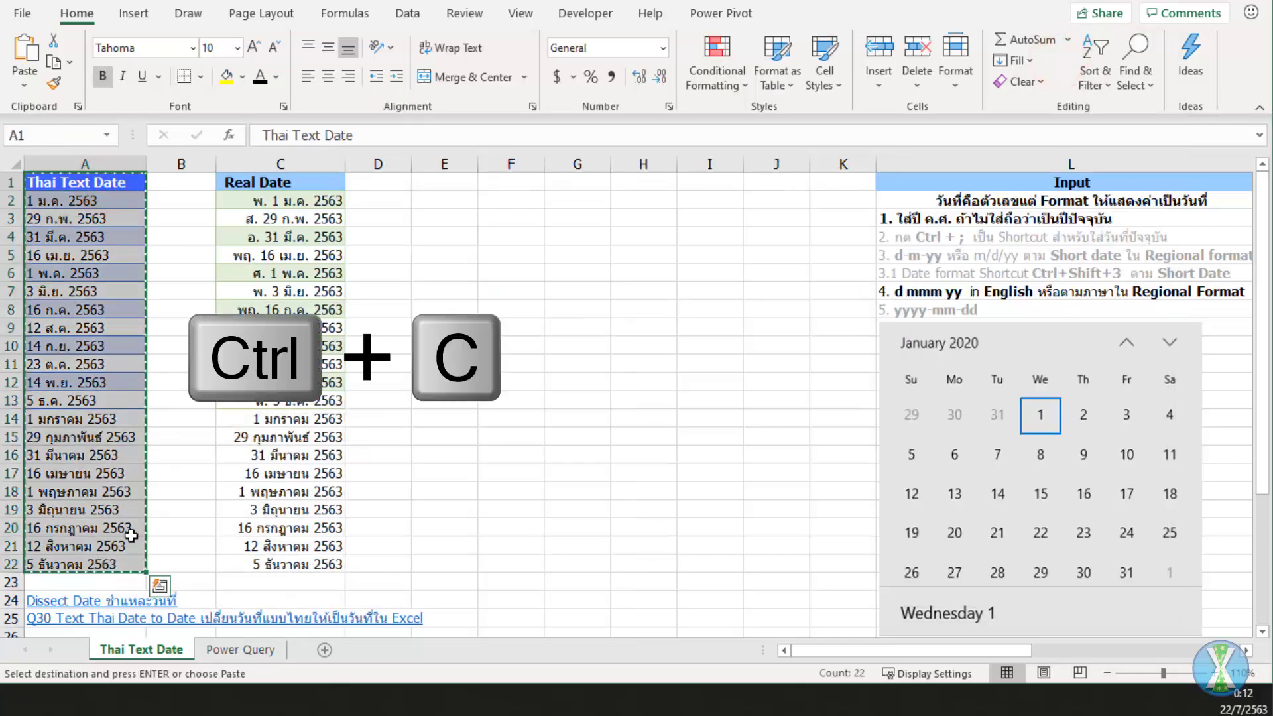
click(444, 183)
key(ctrl+v)
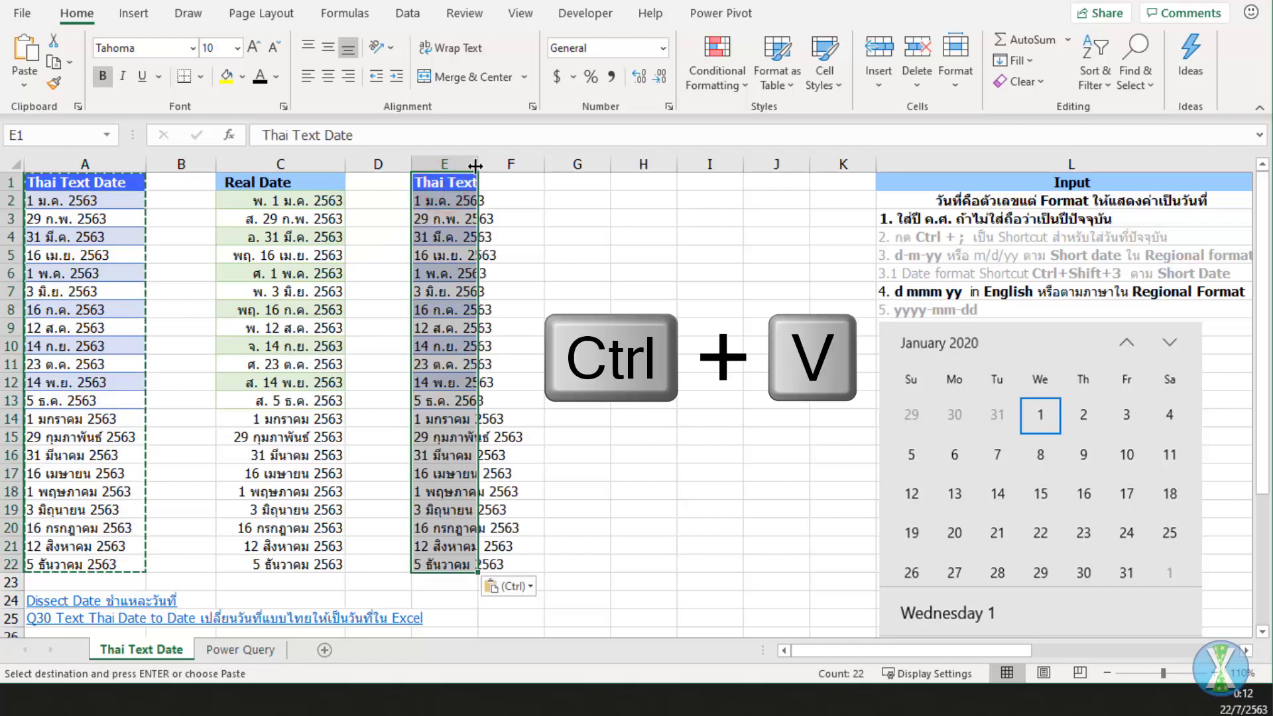
double_click(477, 163)
click(489, 206)
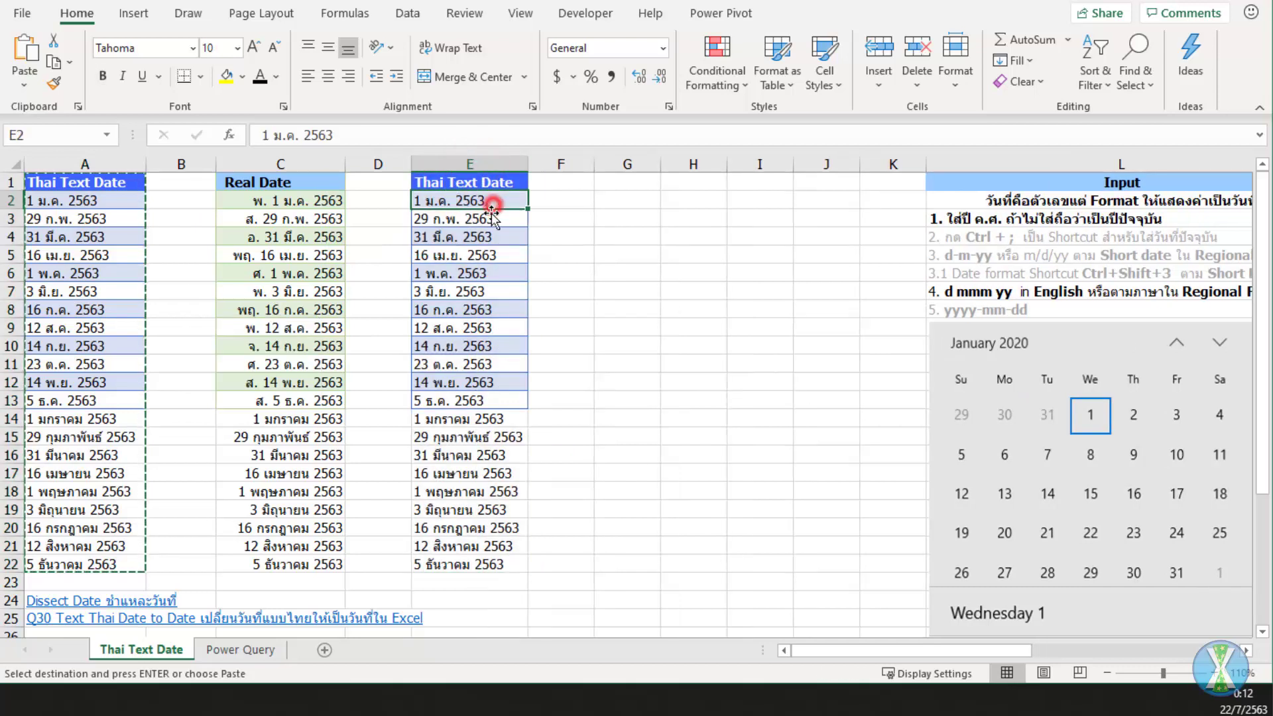
key(F2)
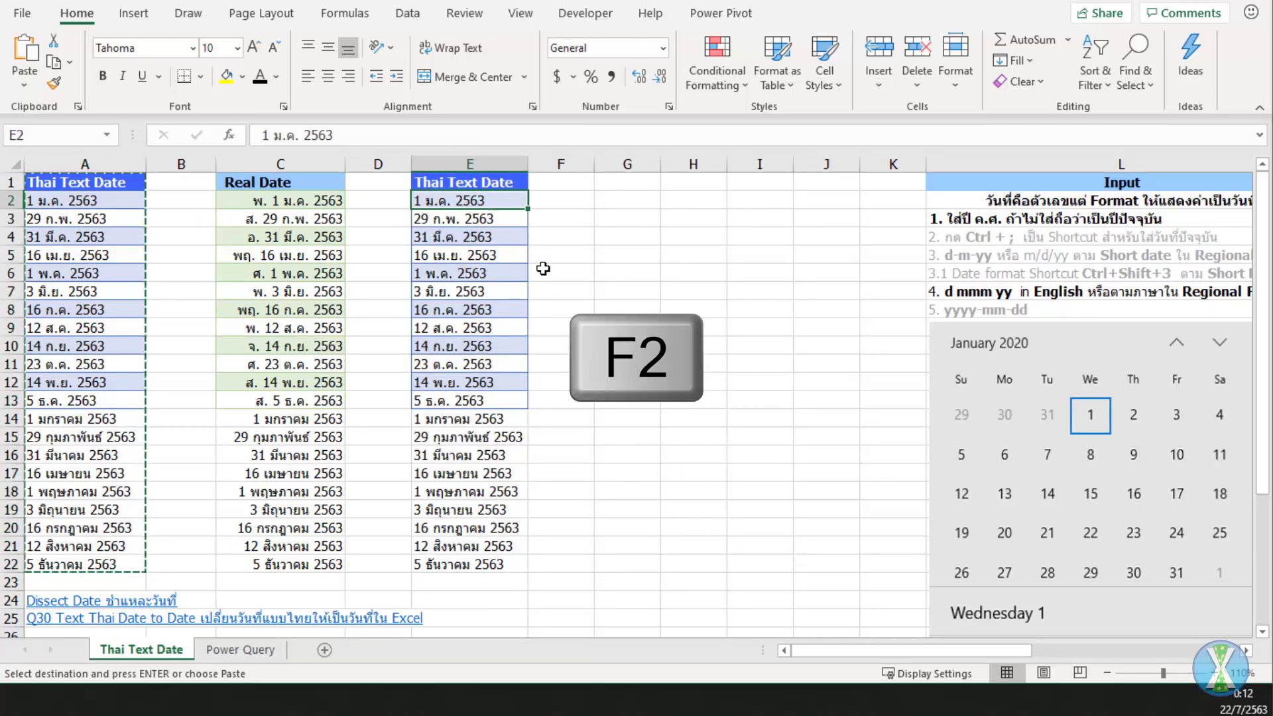
key(Return)
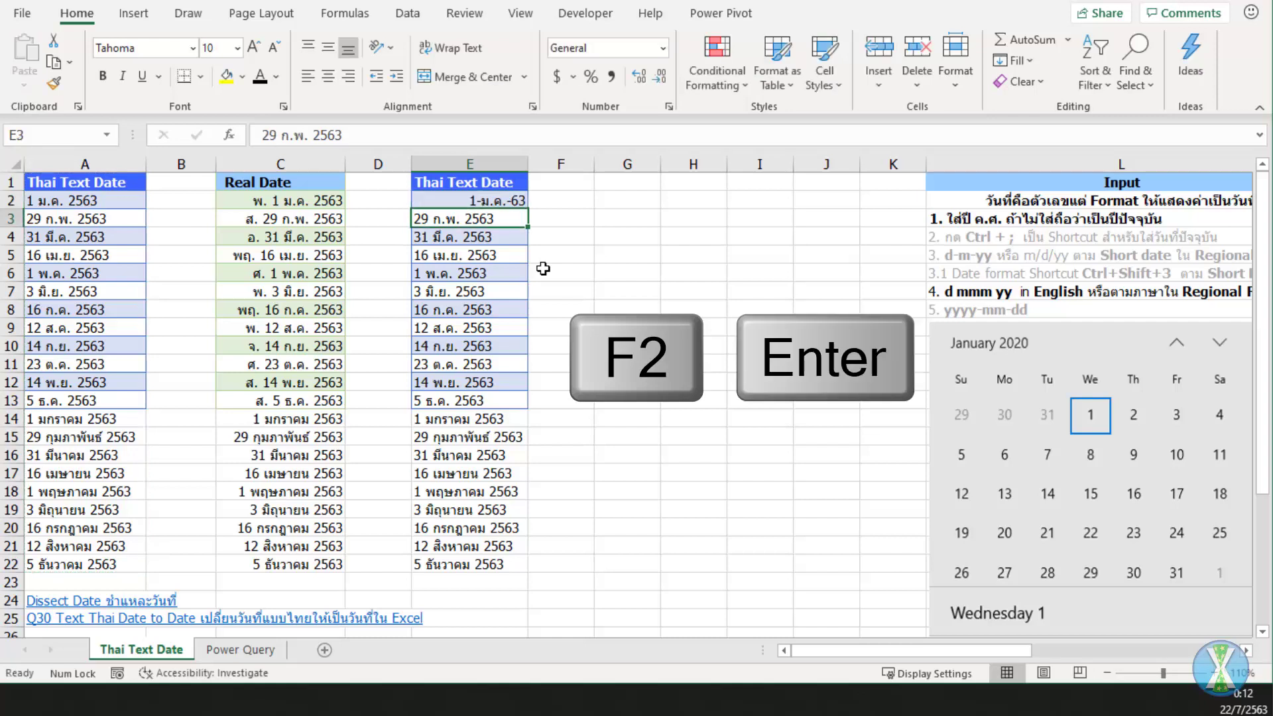
key(Up)
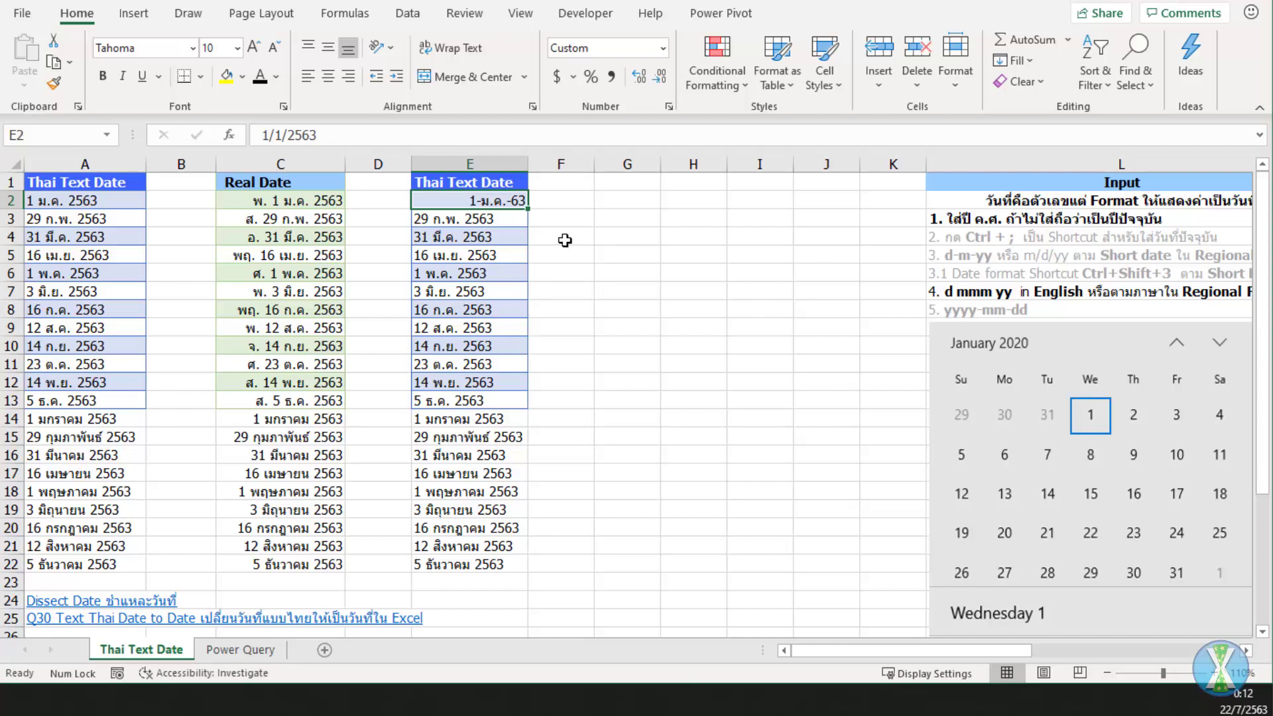
Give E2 the custom format dddd d-mmm-yy so it reads เสาร์ 1-ม.ค.-63.
key(ctrl+1)
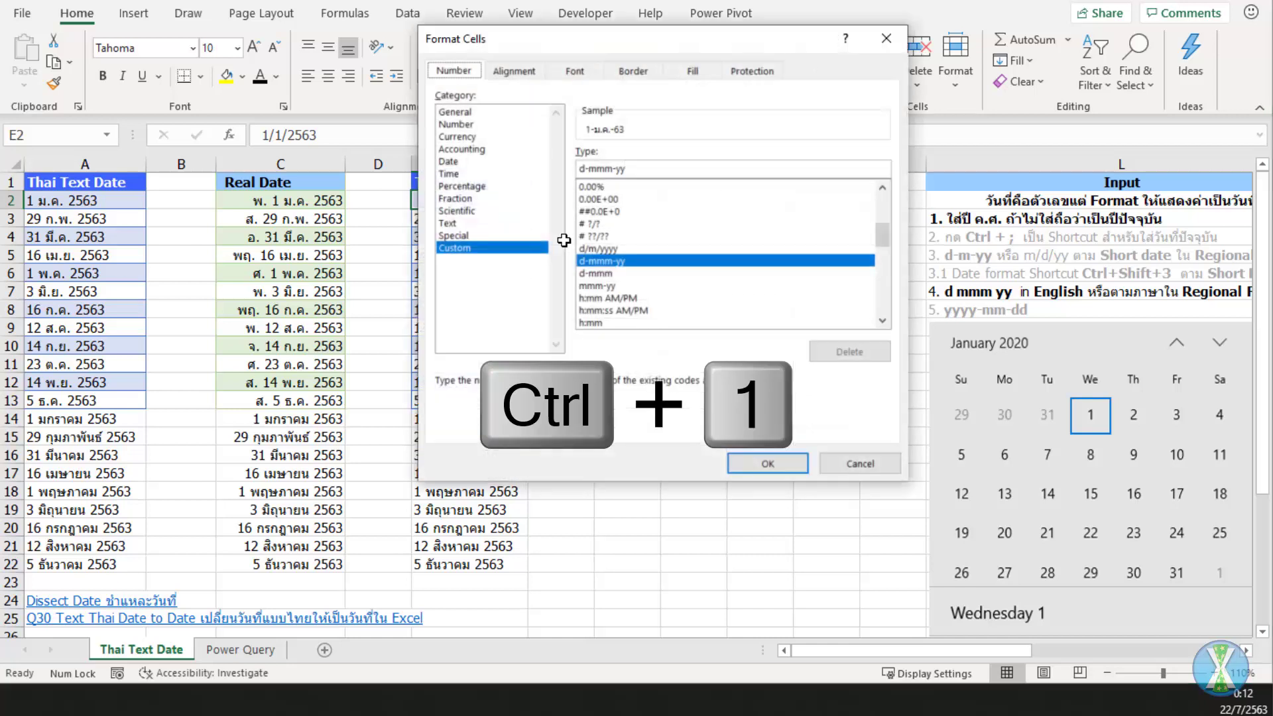
click(584, 170)
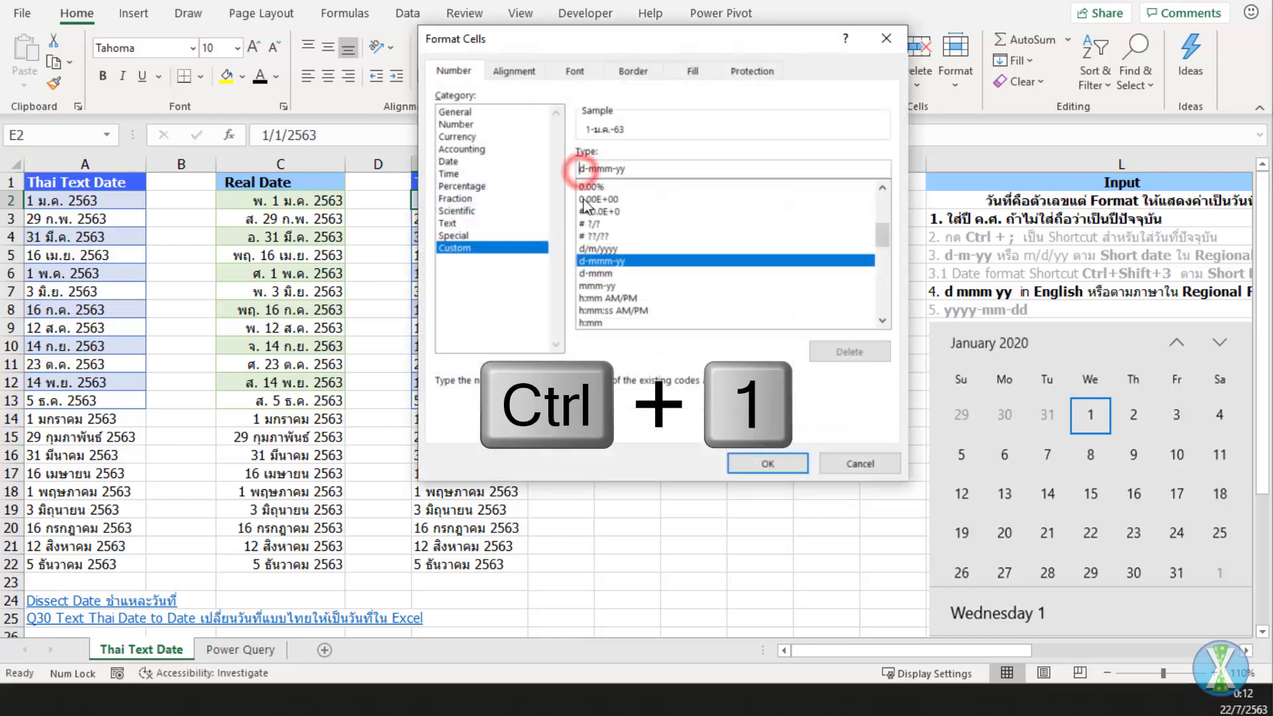
text(dddd)
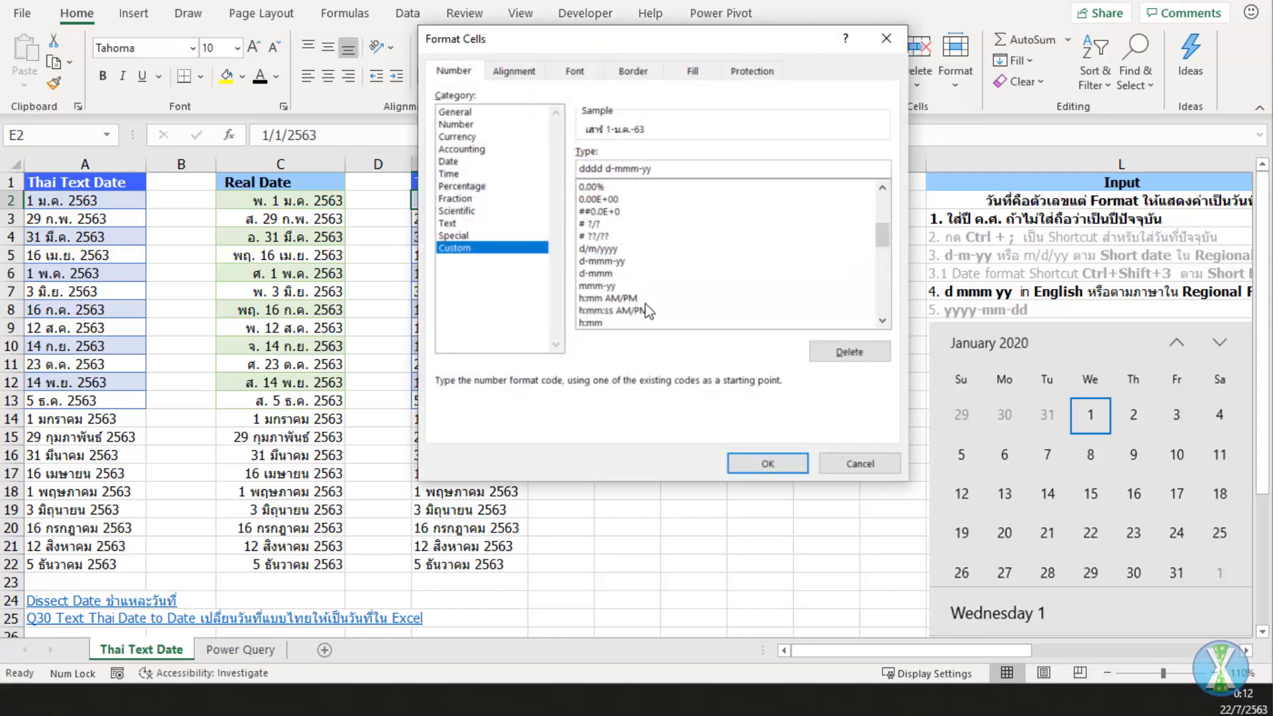
click(771, 463)
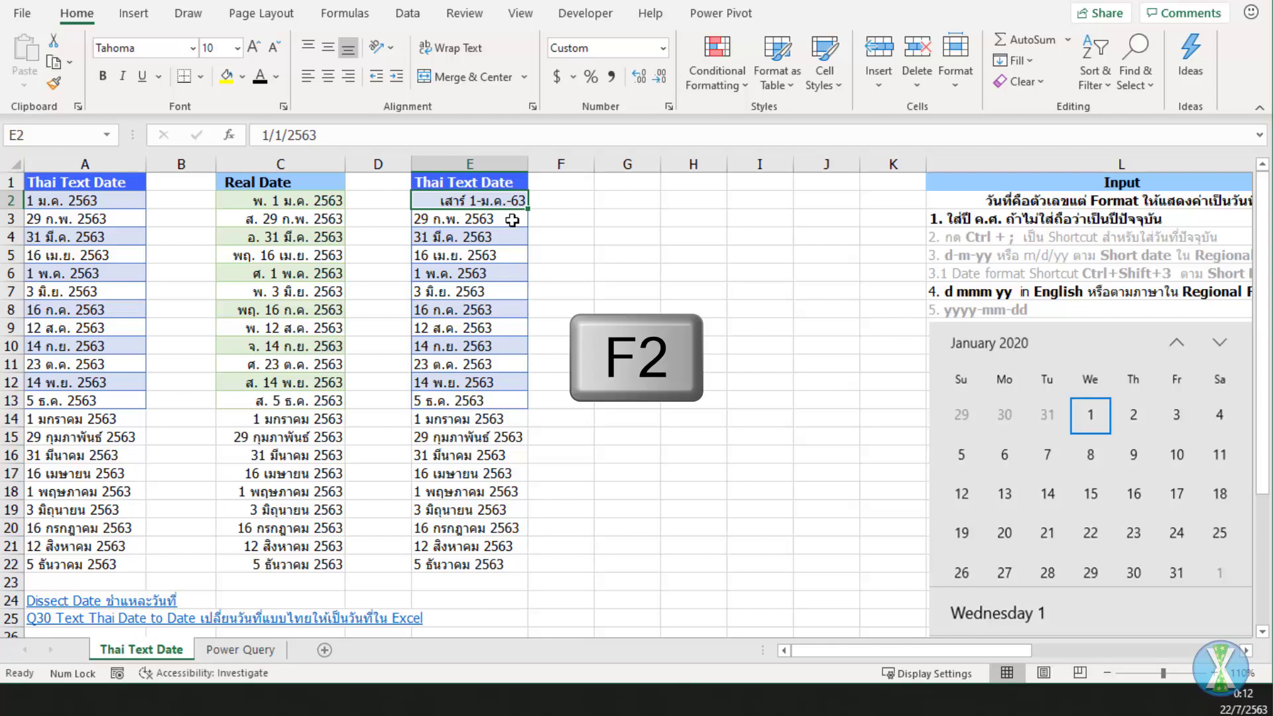
click(512, 220)
key(F2)
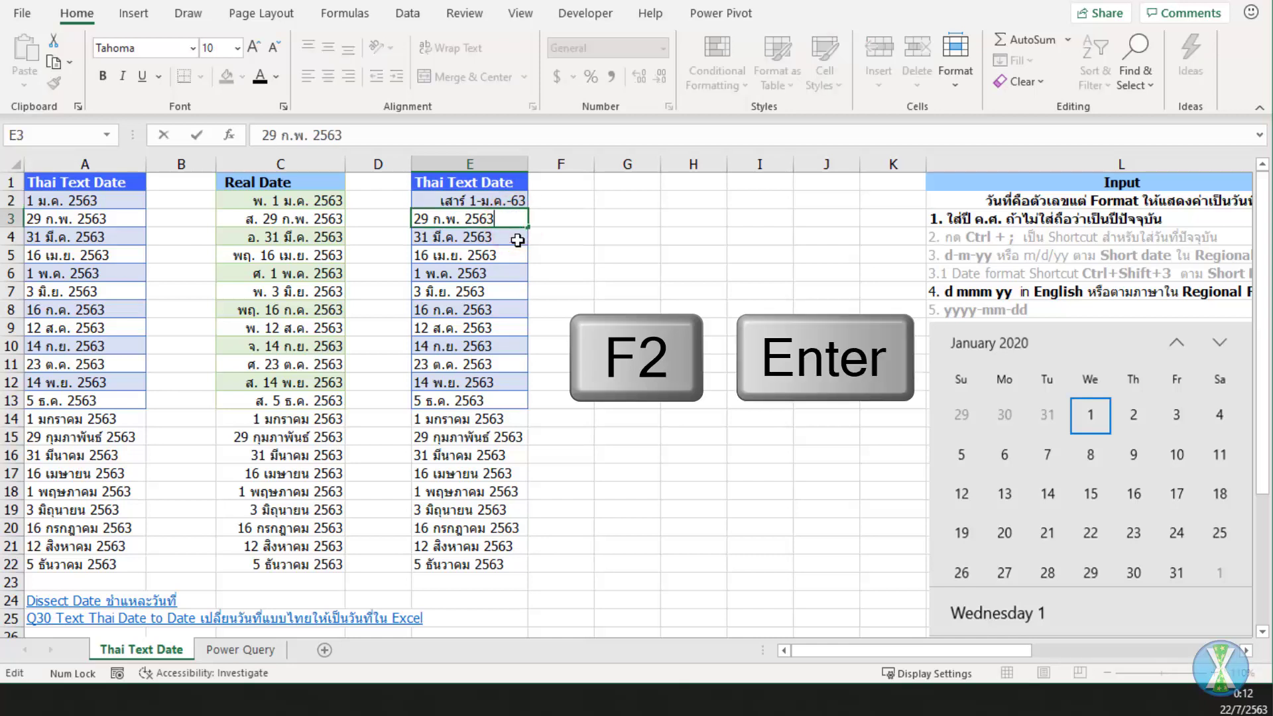
Re-enter E3 and E4, turning E4 into the real date 31-มี.ค.-63 while E3 stays text.
key(Return)
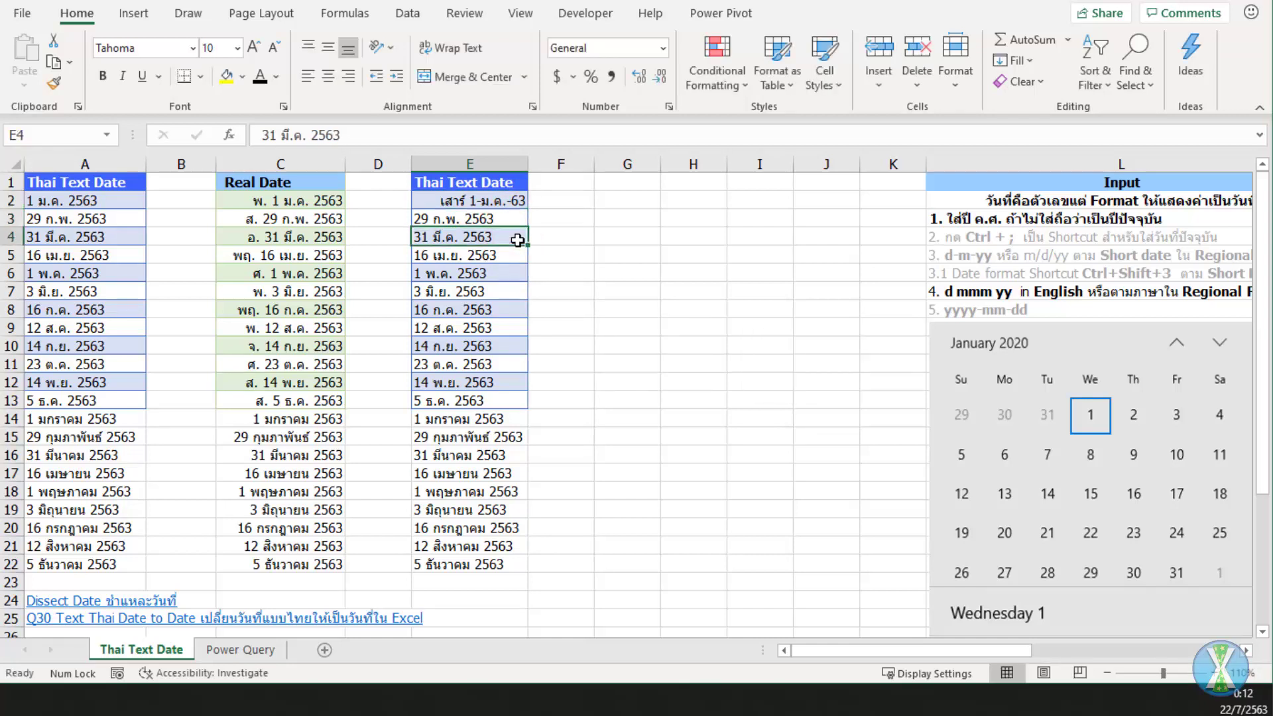
key(F2)
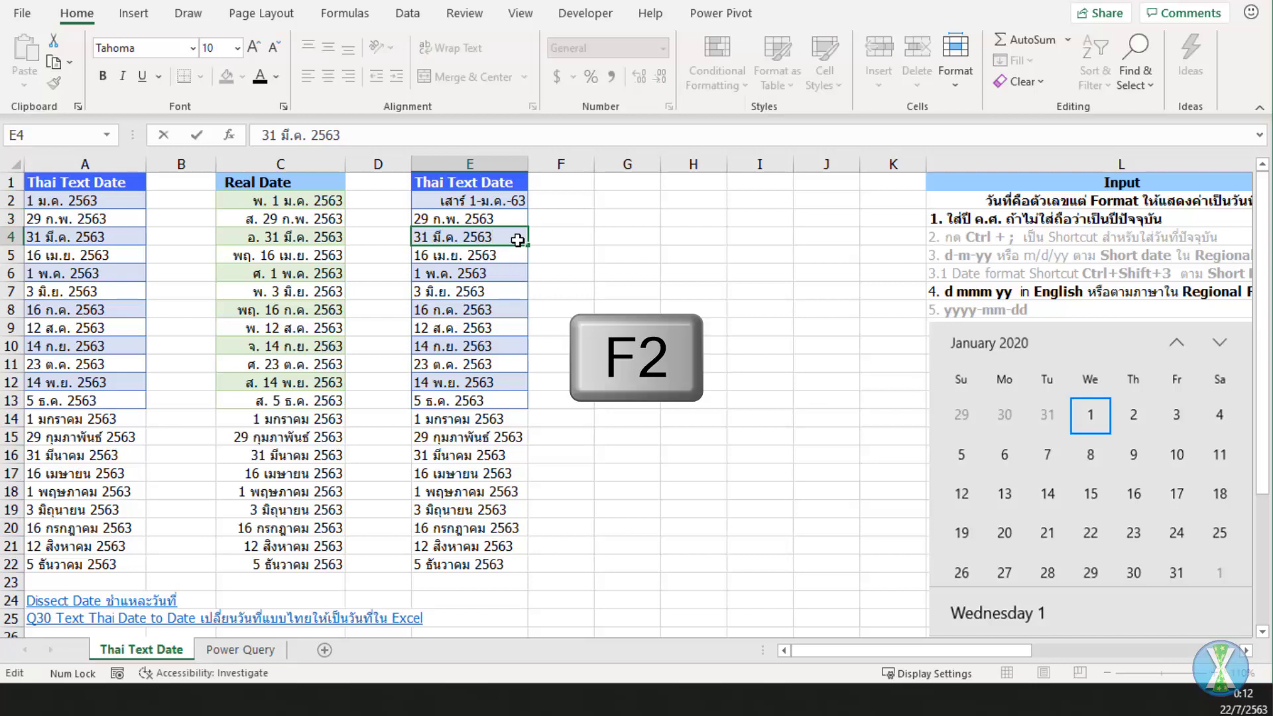
key(ctrl+Return)
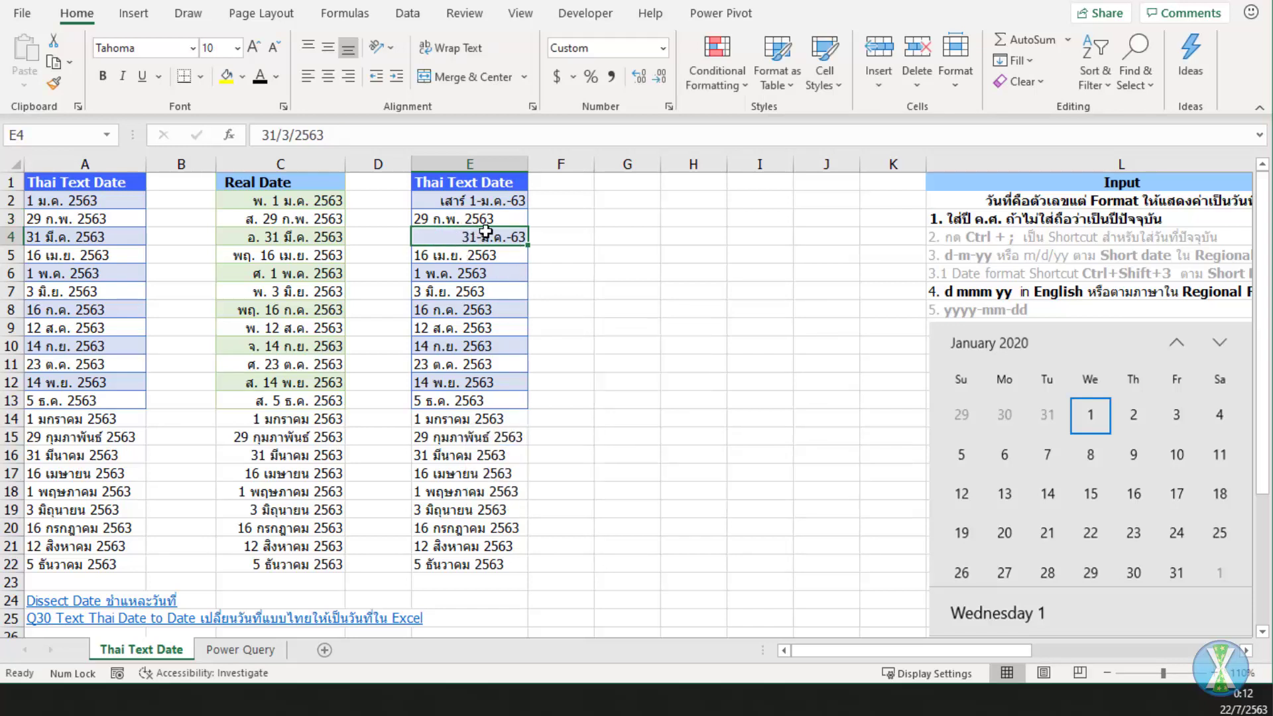
click(483, 201)
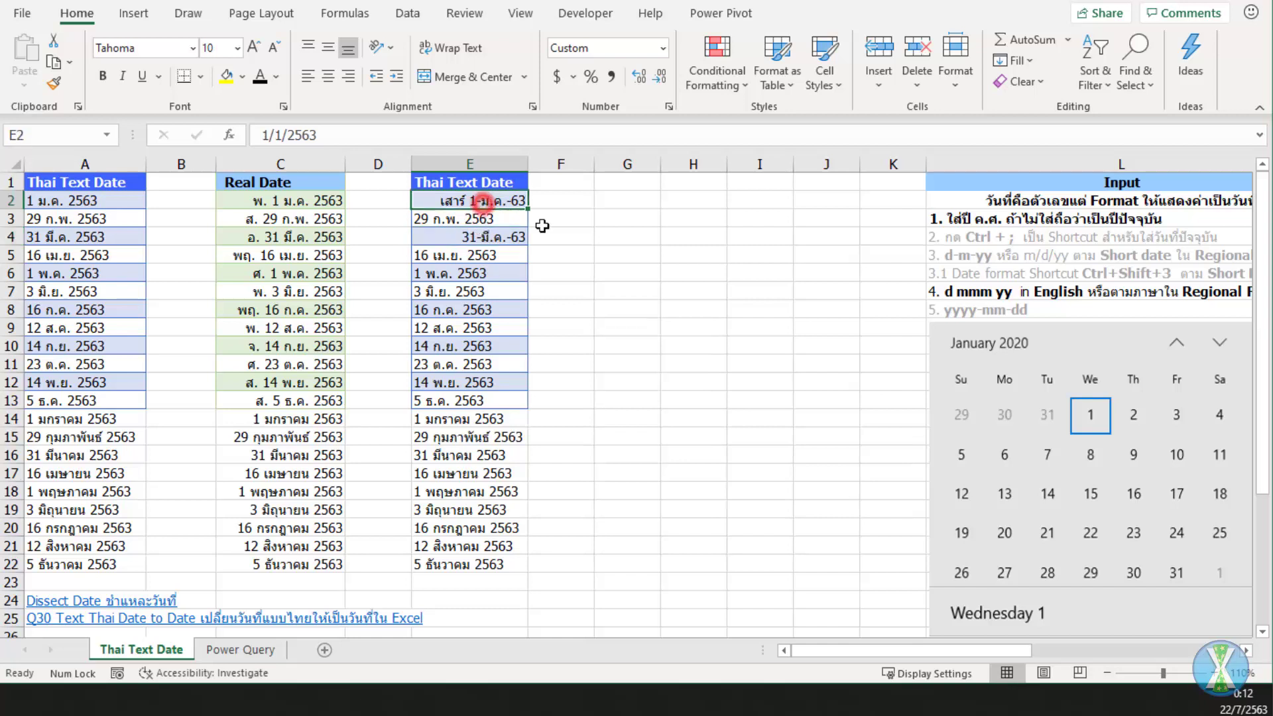
key(ctrl+shift+Down)
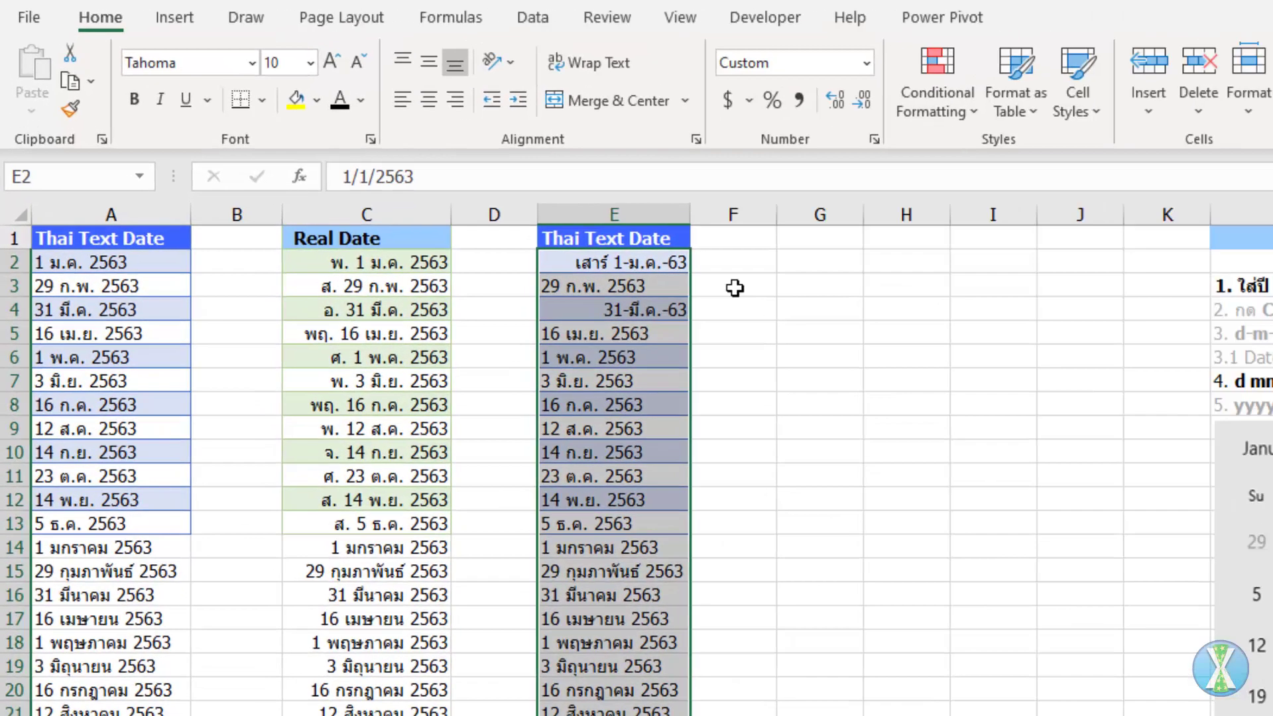
Run Text to Columns on column E, then undo it to restore the Thai text dates.
key(alt)
key(a)
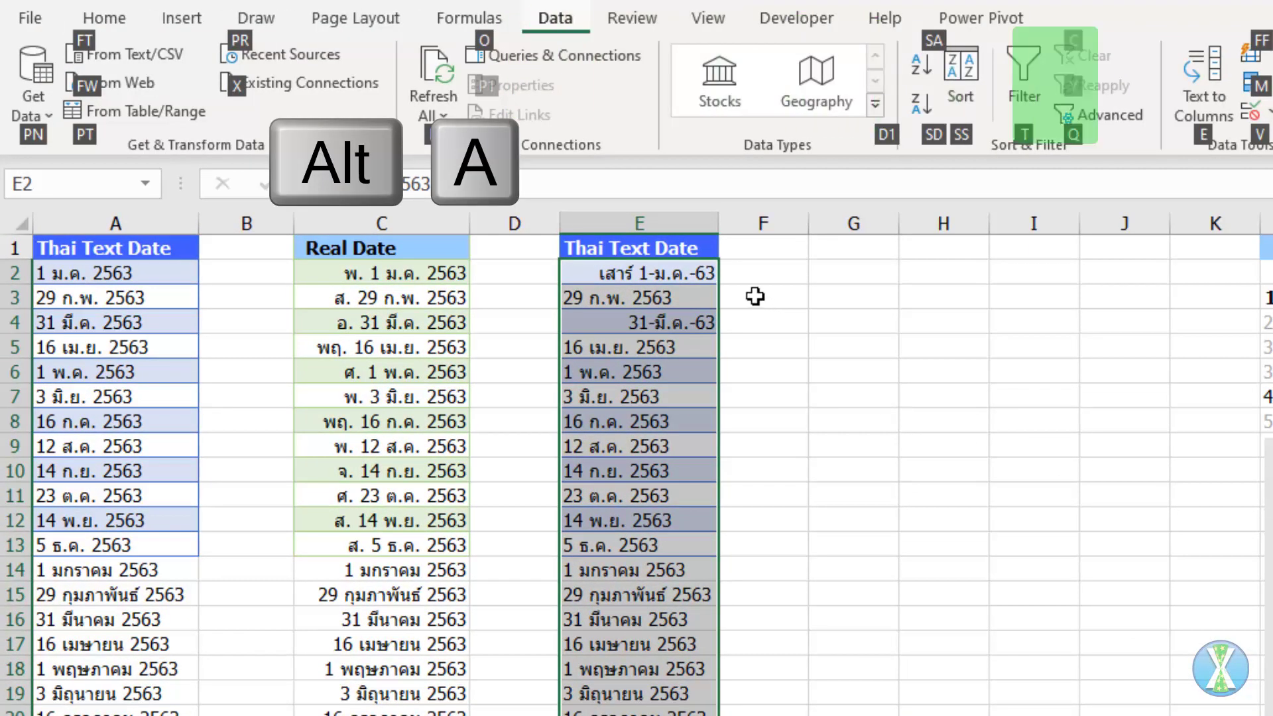
key(e)
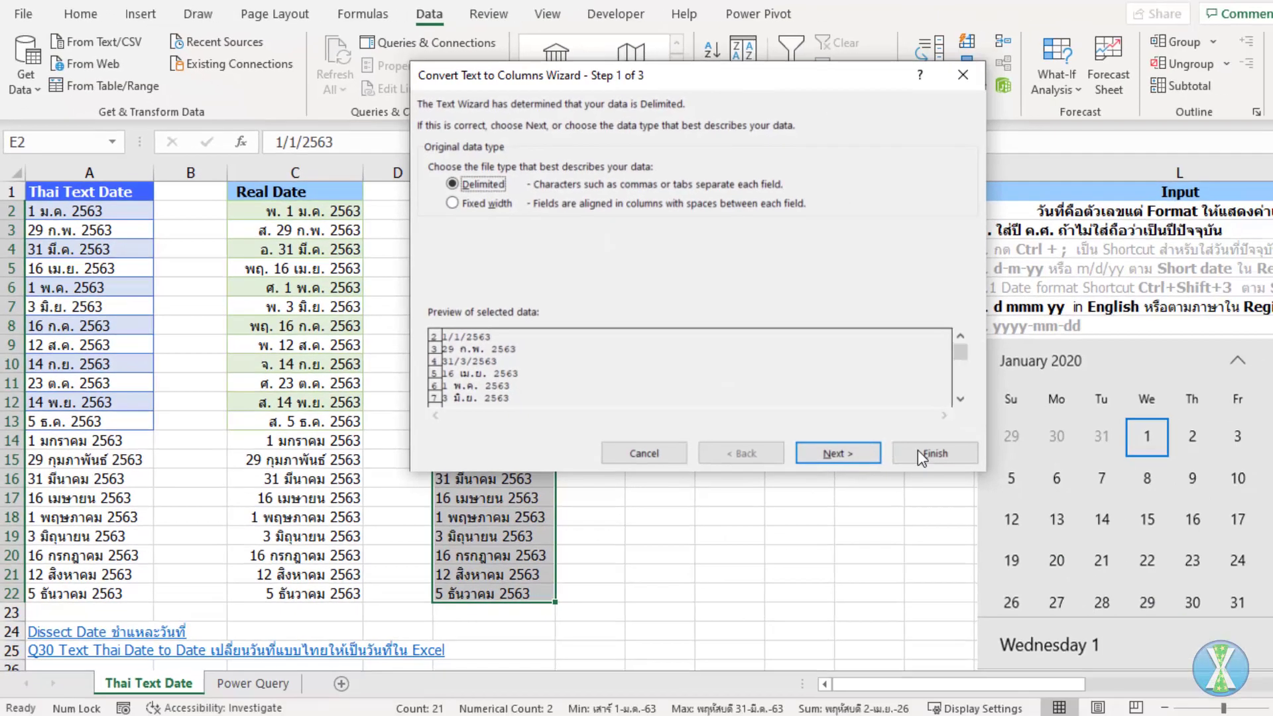
click(935, 455)
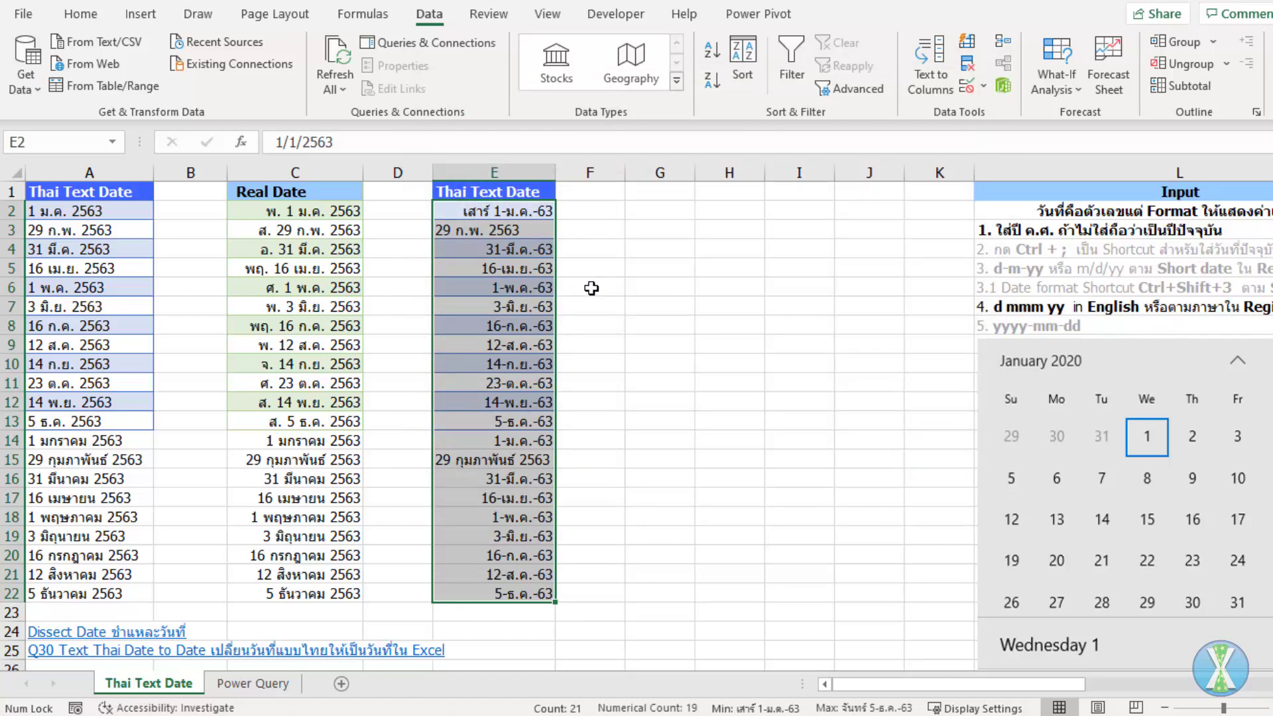
key(ctrl+z)
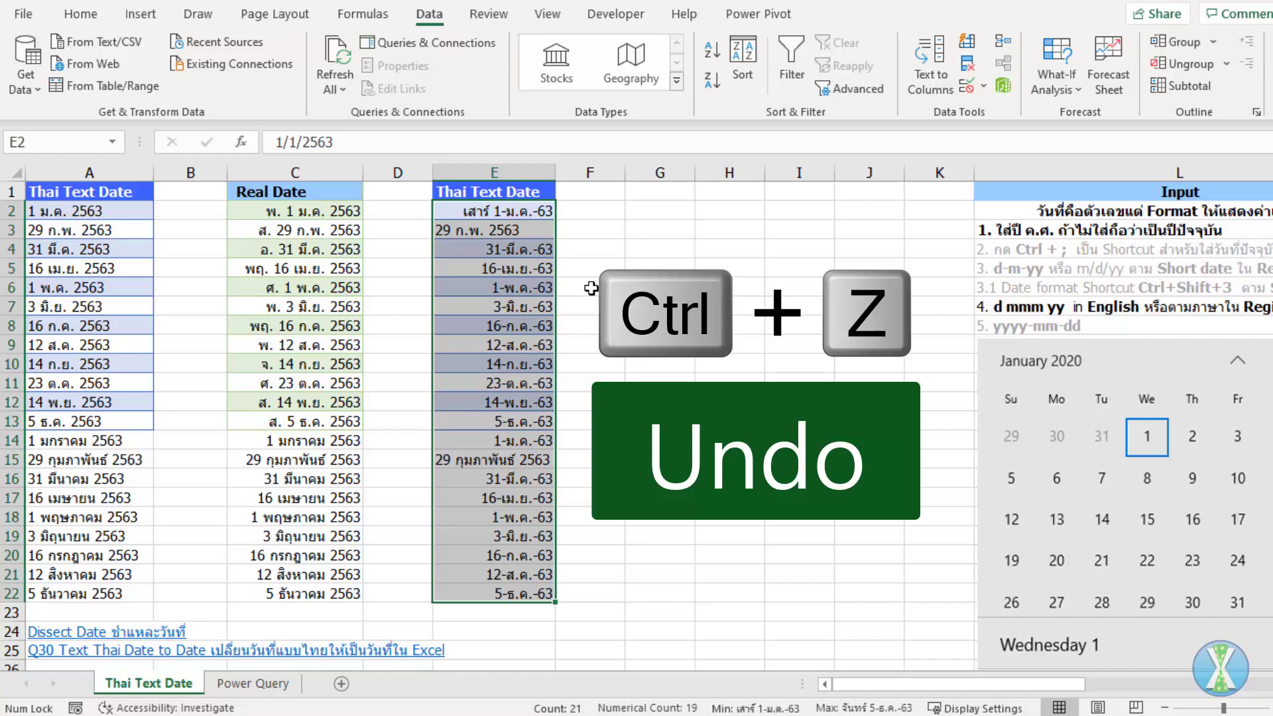
key(ctrl+shift+Down)
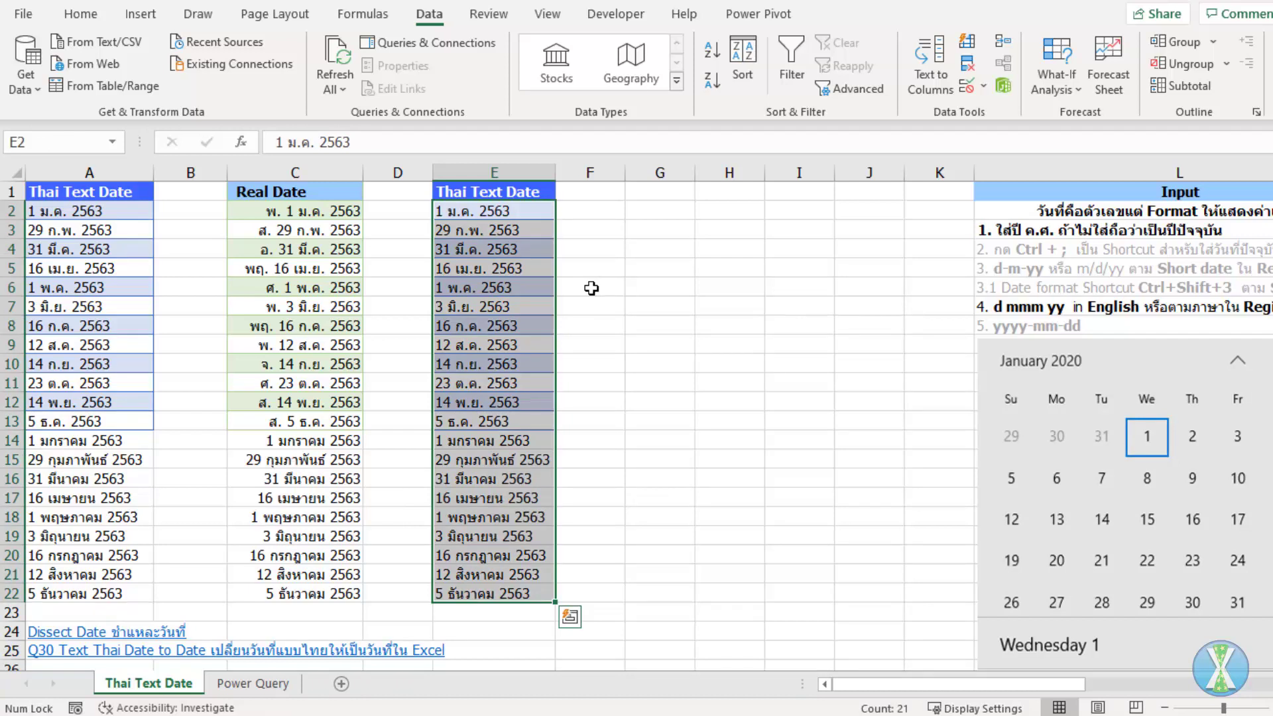
key(ctrl+h)
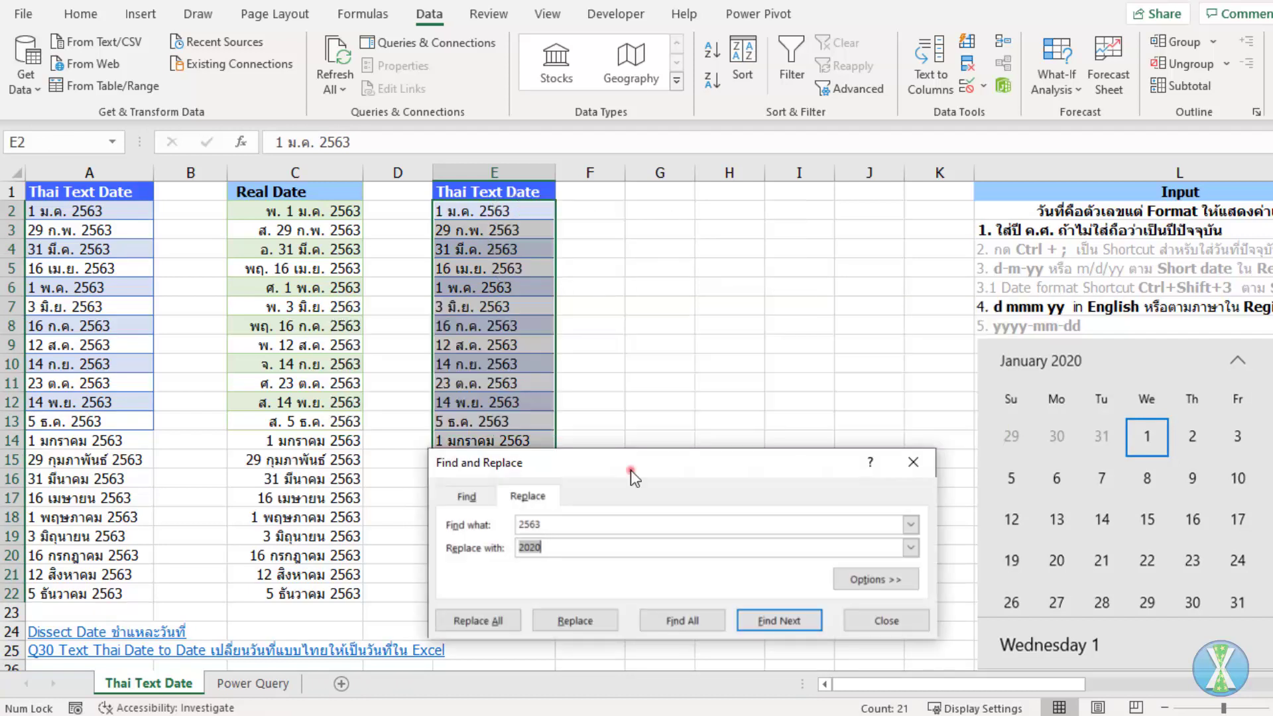
Replace all 2563 with 2020 in E2:E22, making 21 replacements.
drag(630, 471, 563, 291)
double_click(504, 399)
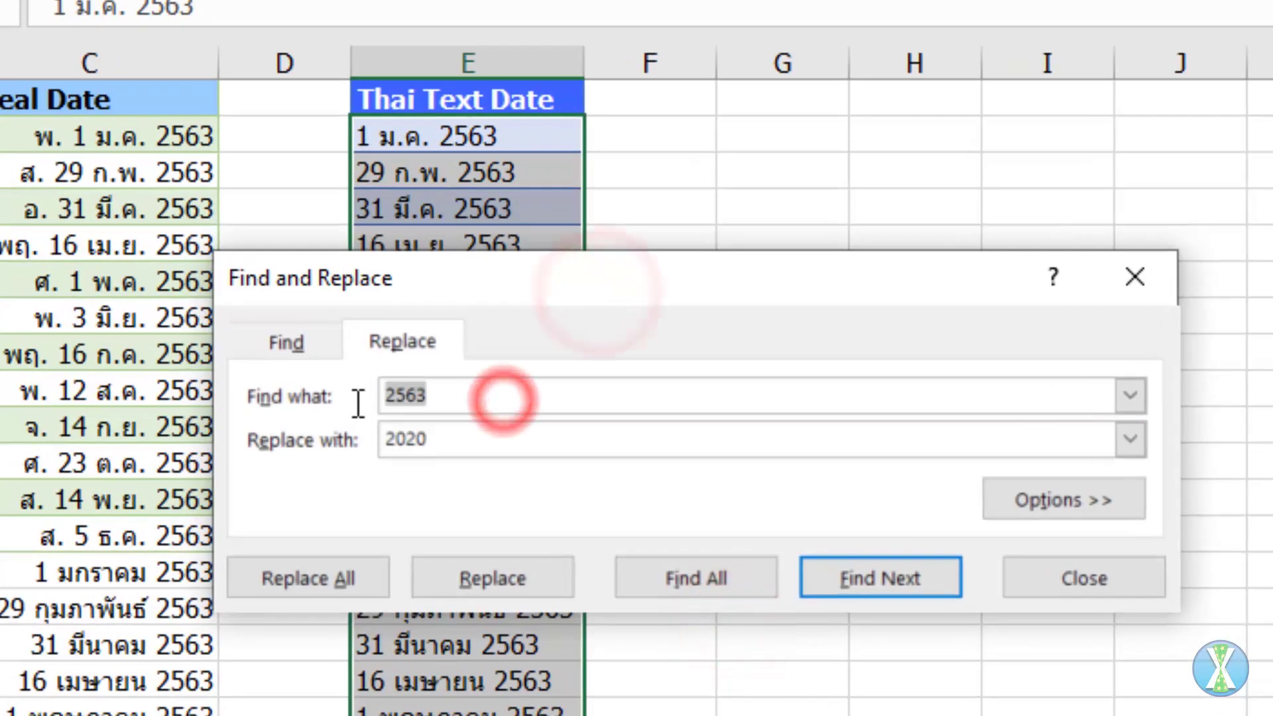
double_click(476, 442)
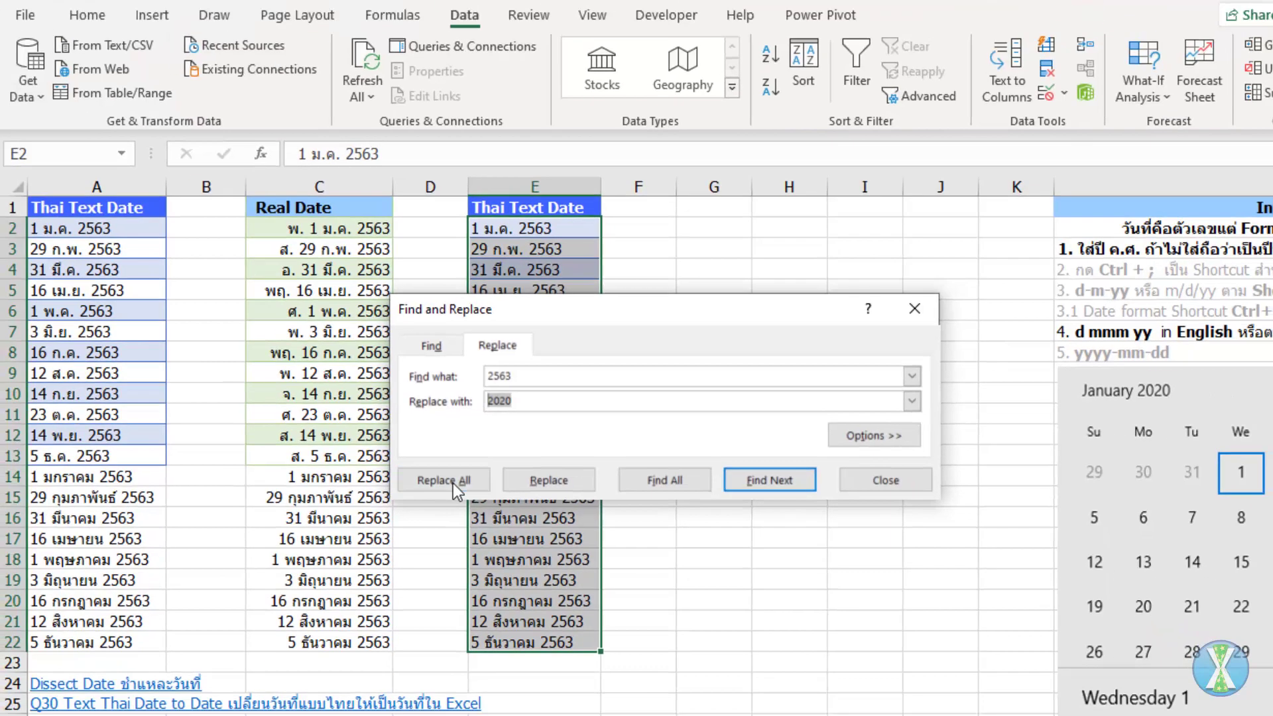
click(435, 503)
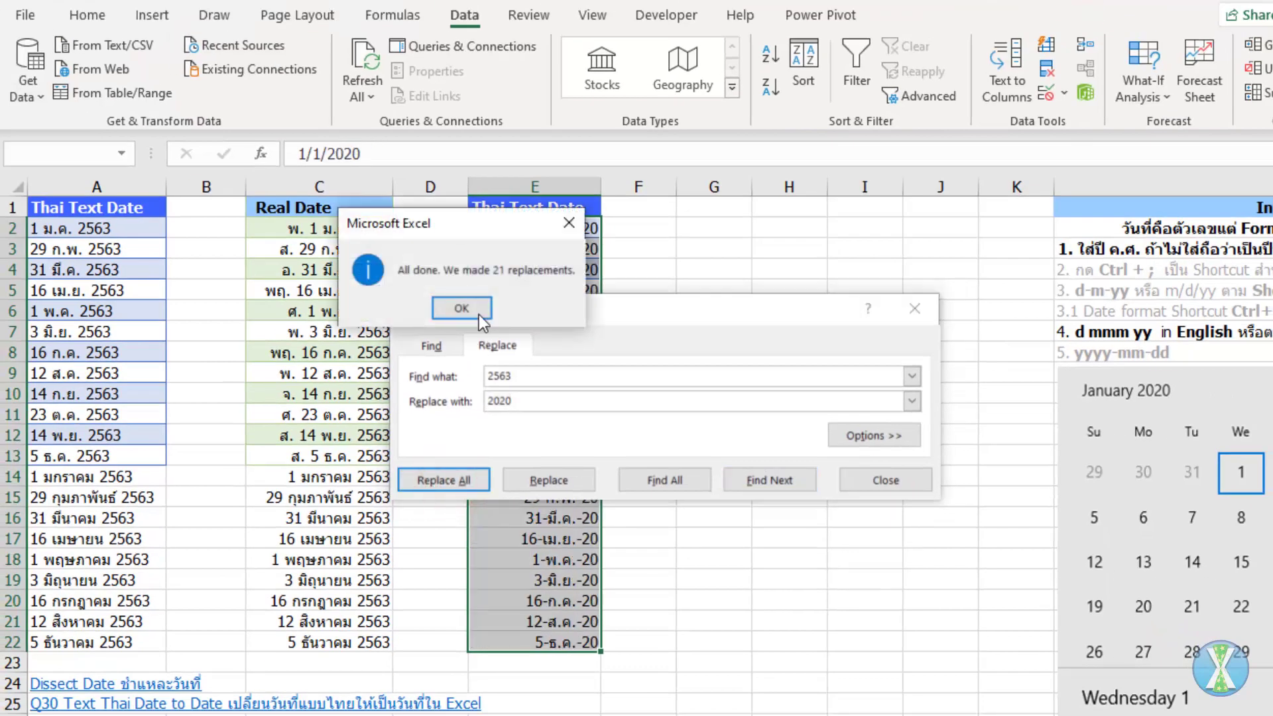
click(478, 315)
click(905, 478)
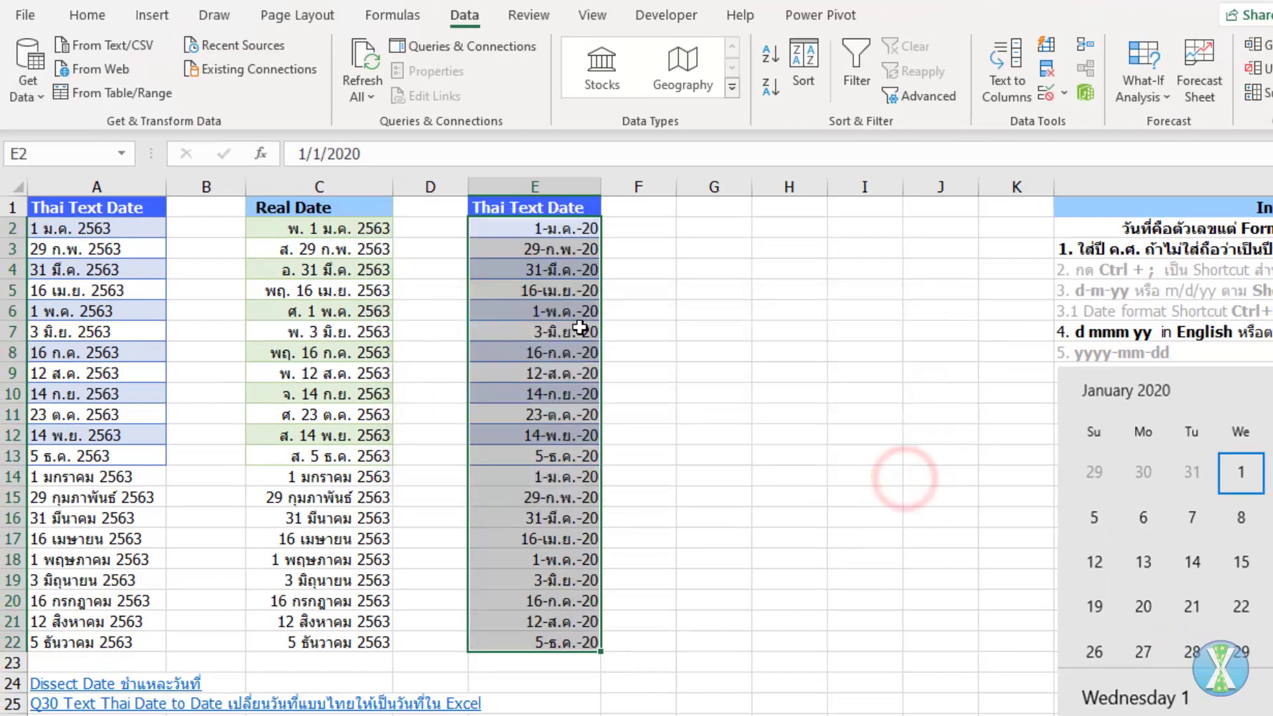
Format column E as dddd d-mmm-yy, showing dates like พุธ 1-ม.ค.-20.
key(ctrl+1)
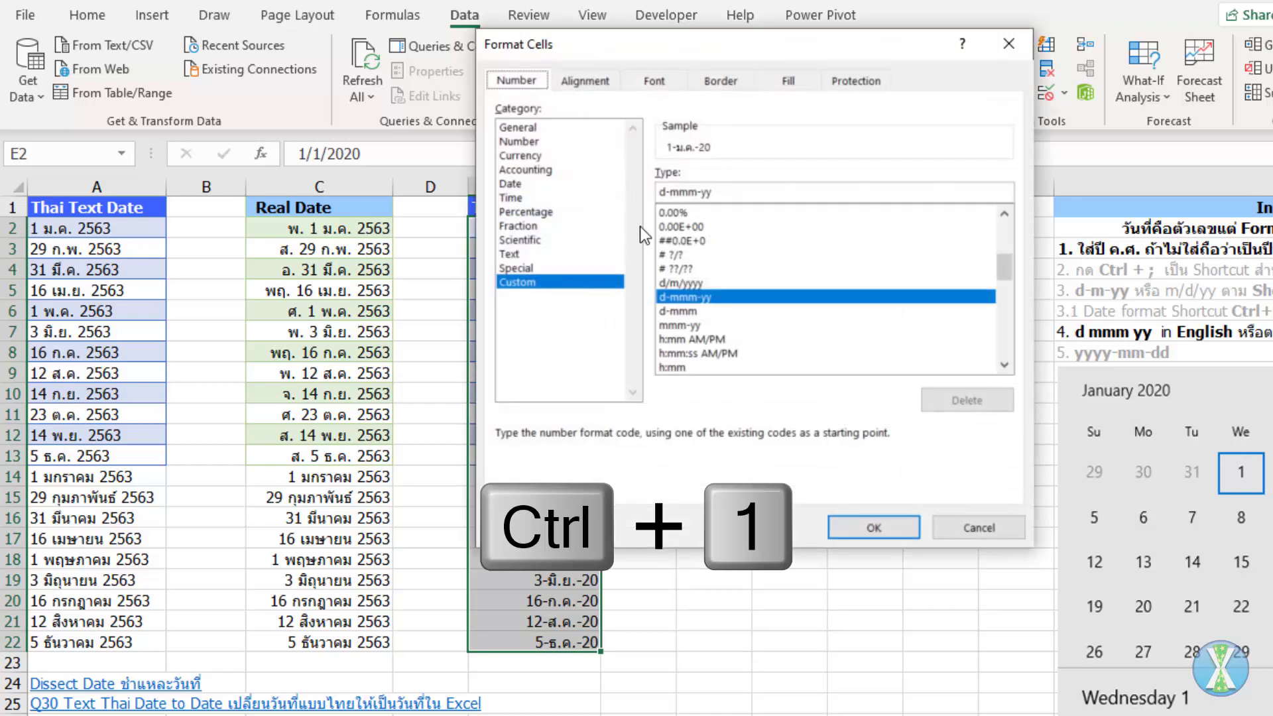
click(662, 195)
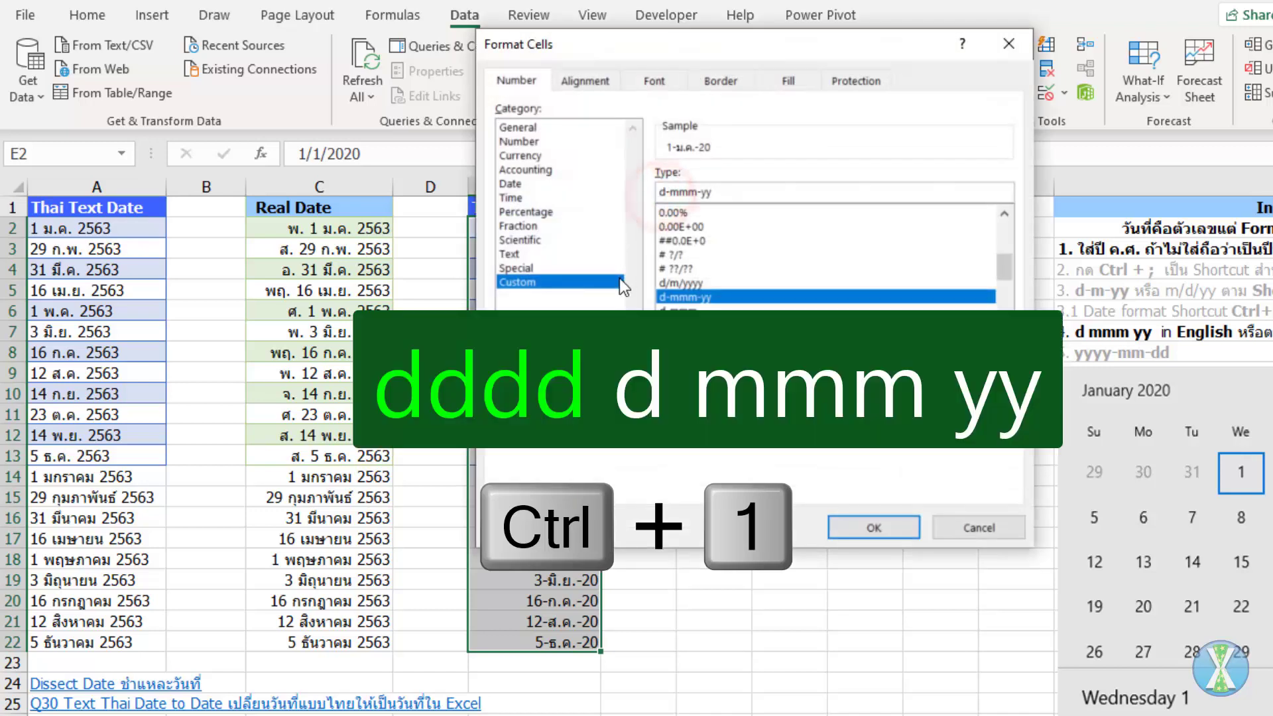
text(ddd)
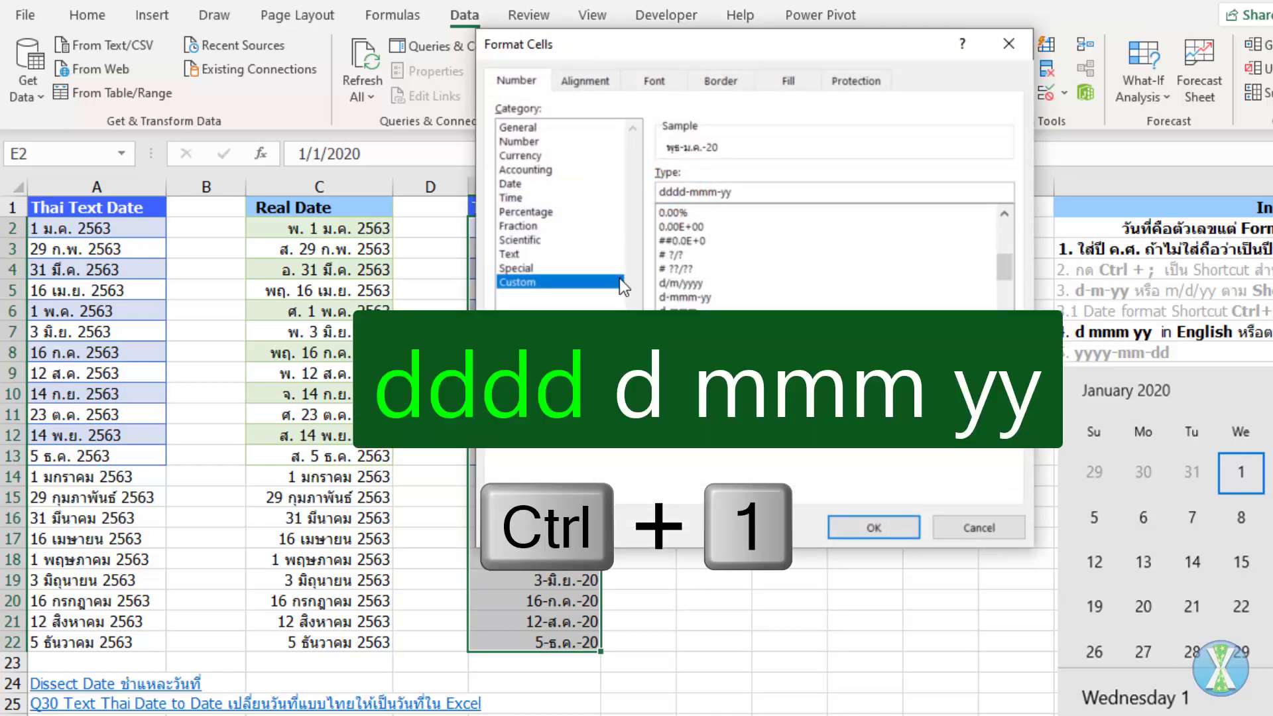
text(d)
click(875, 527)
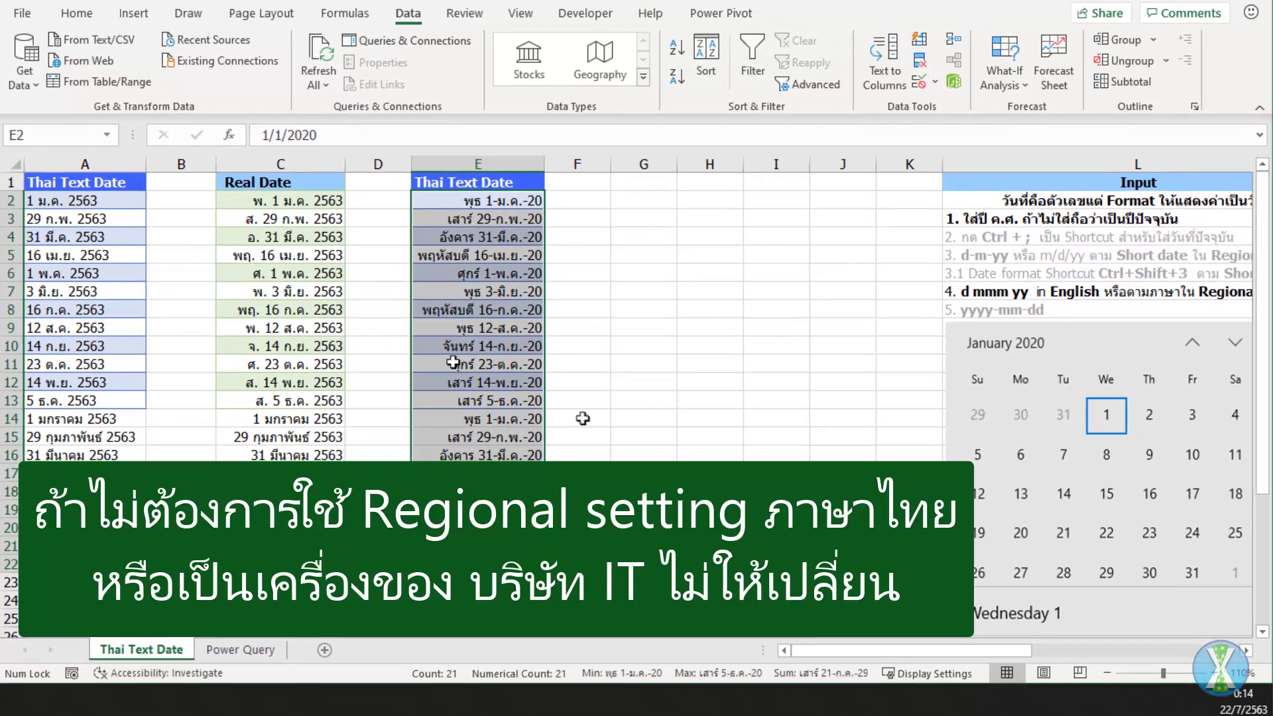
Switch the Windows regional format to English (United States).
right_click(1183, 689)
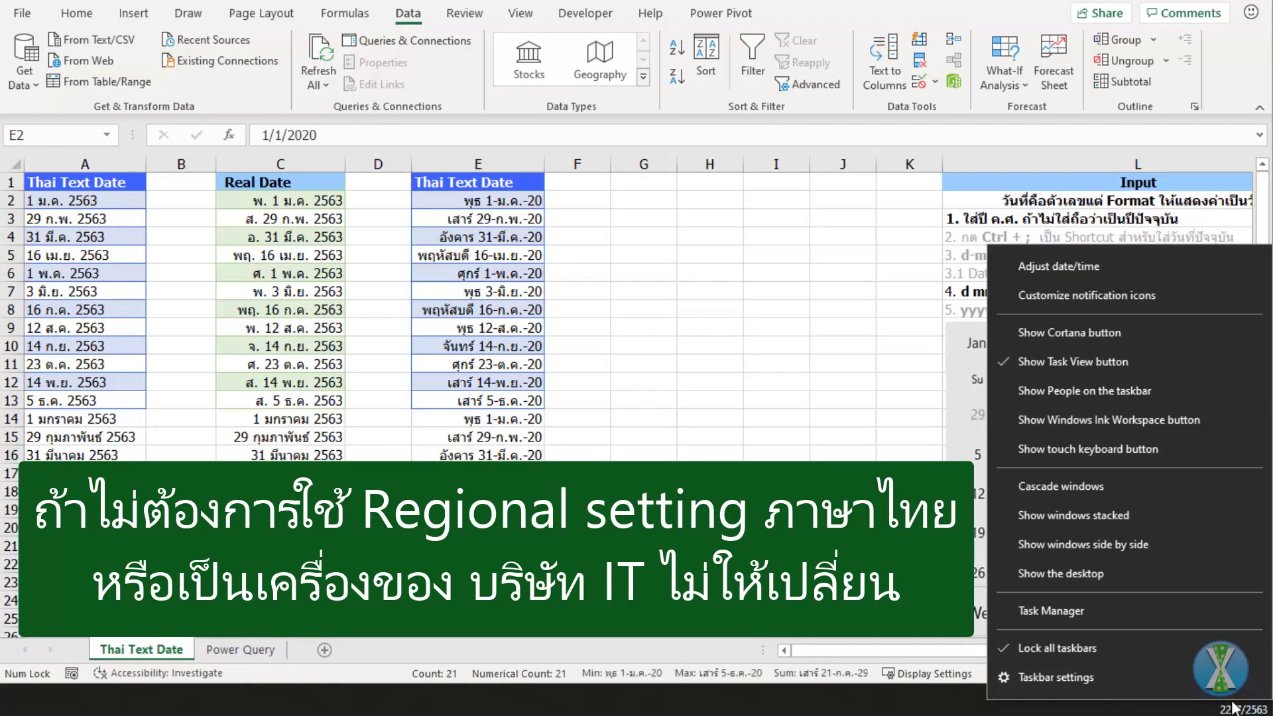
click(1093, 267)
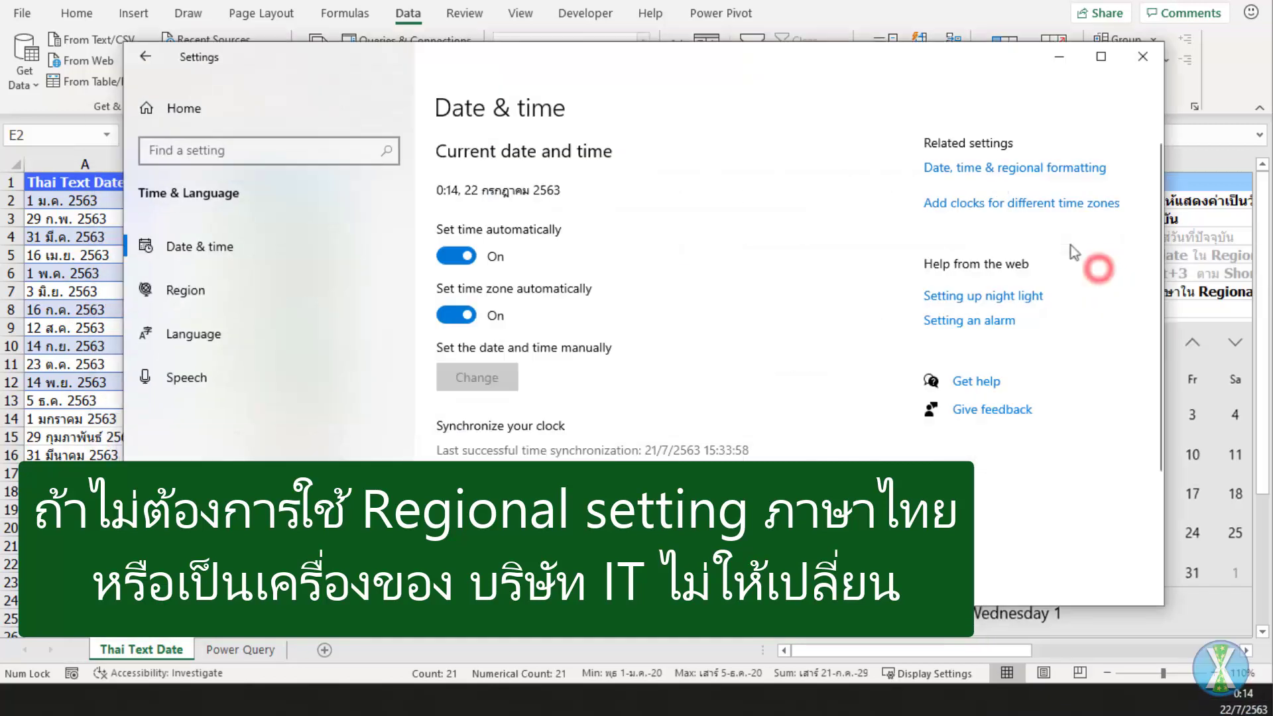
click(987, 170)
click(733, 344)
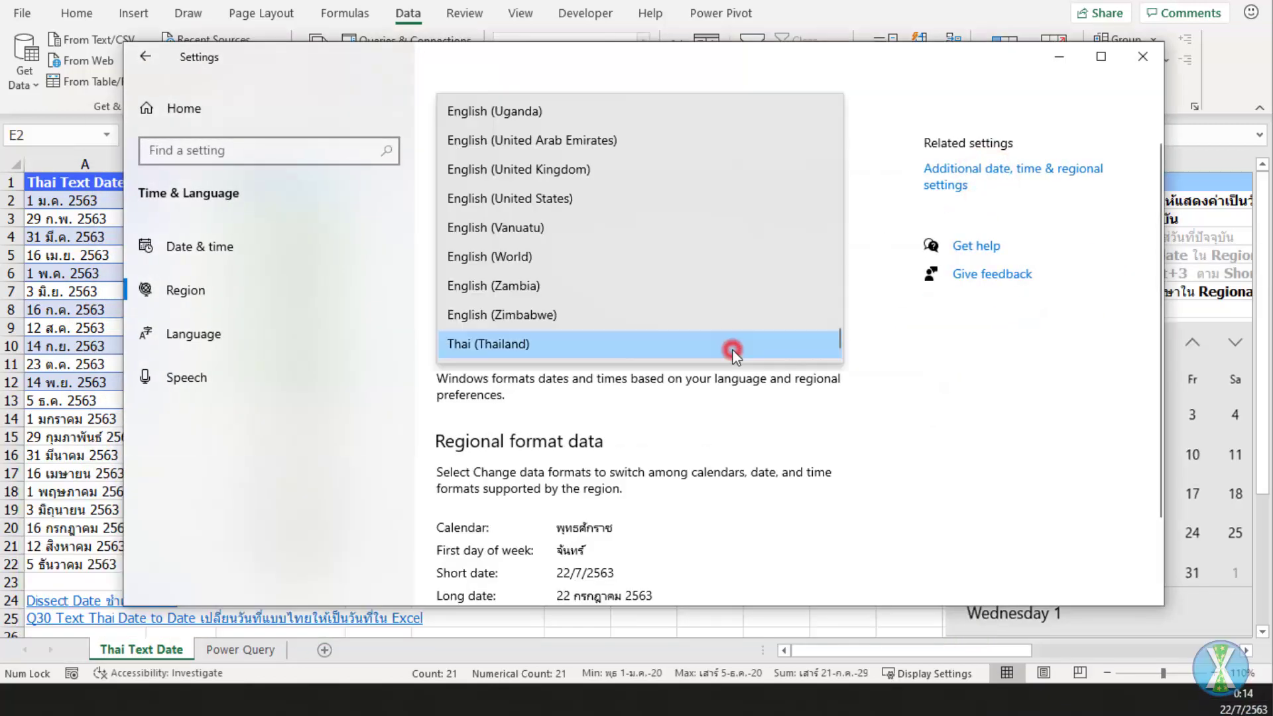
click(690, 198)
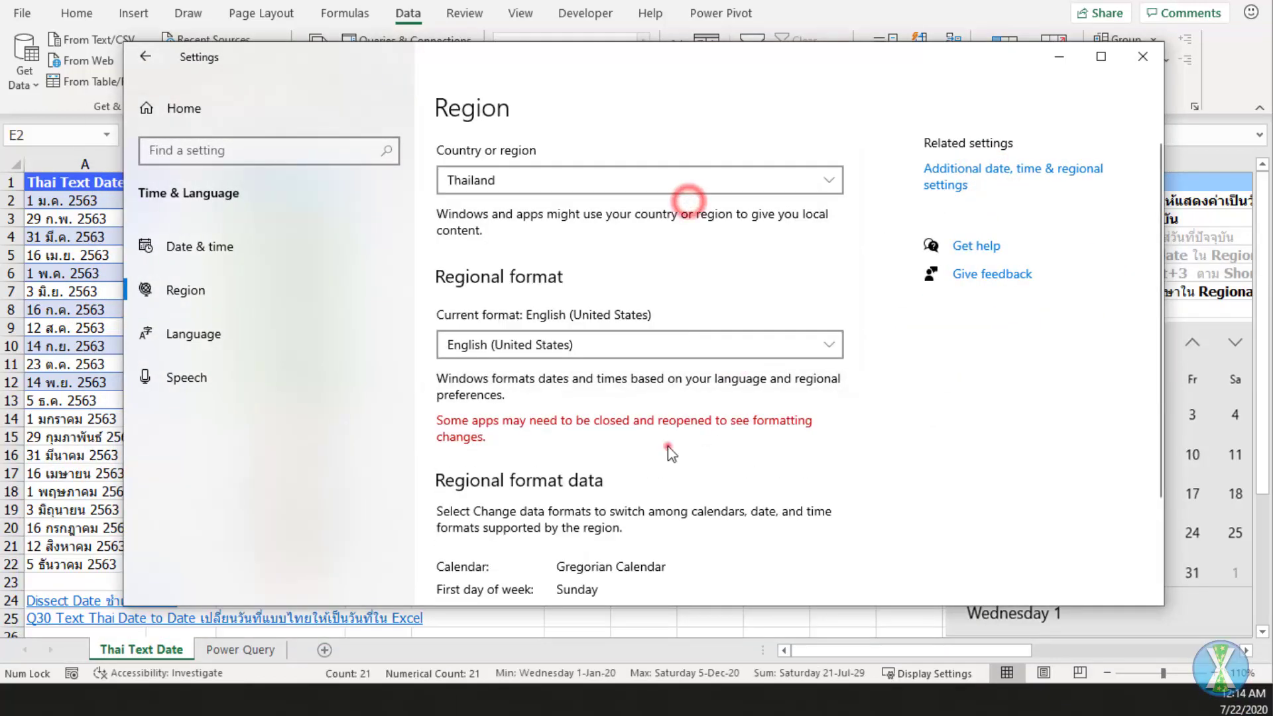
scroll(663, 437, down, 3)
Set short date 05-Apr-17, long date Wednesday, 5 April, 2017, times 9:40 and 09:40:07, then select E1:E22.
click(484, 563)
click(348, 355)
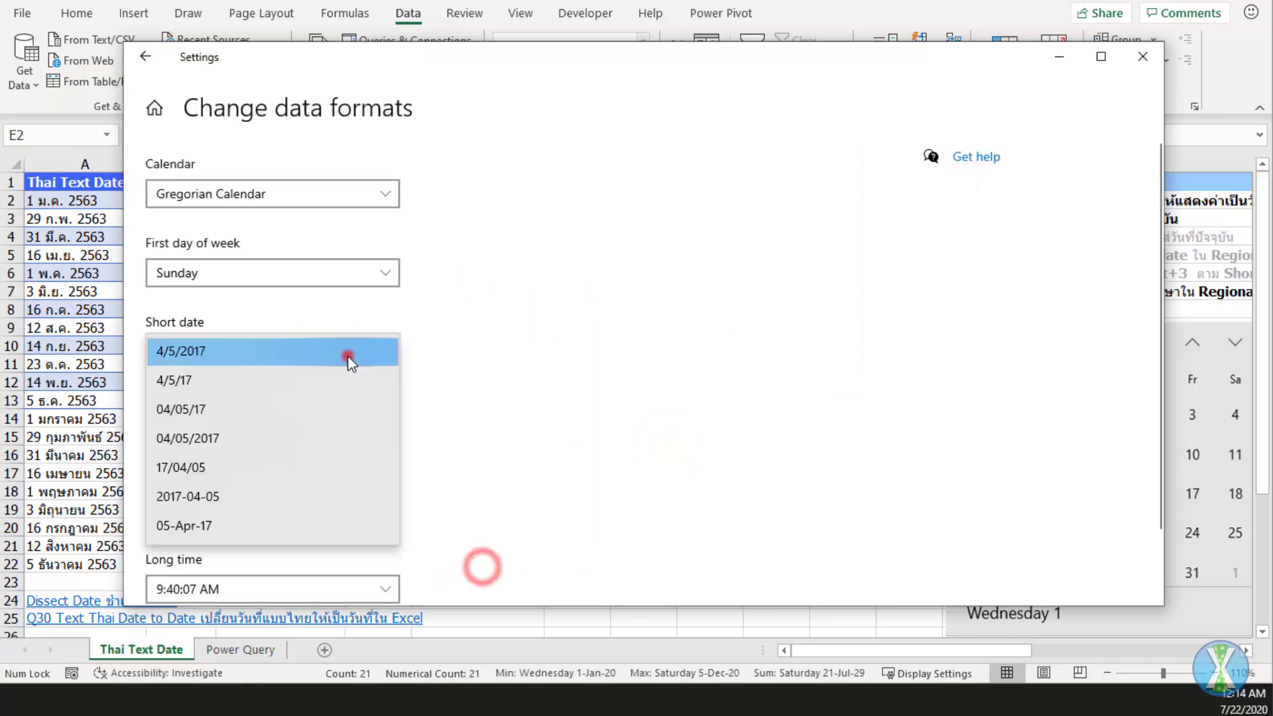
click(289, 511)
click(309, 431)
click(290, 488)
click(286, 511)
click(252, 538)
click(268, 589)
click(255, 564)
click(145, 57)
click(91, 106)
drag(477, 182, 468, 563)
Clear column E's dates and move the Real Date block C1:C22 to column J.
key(Delete)
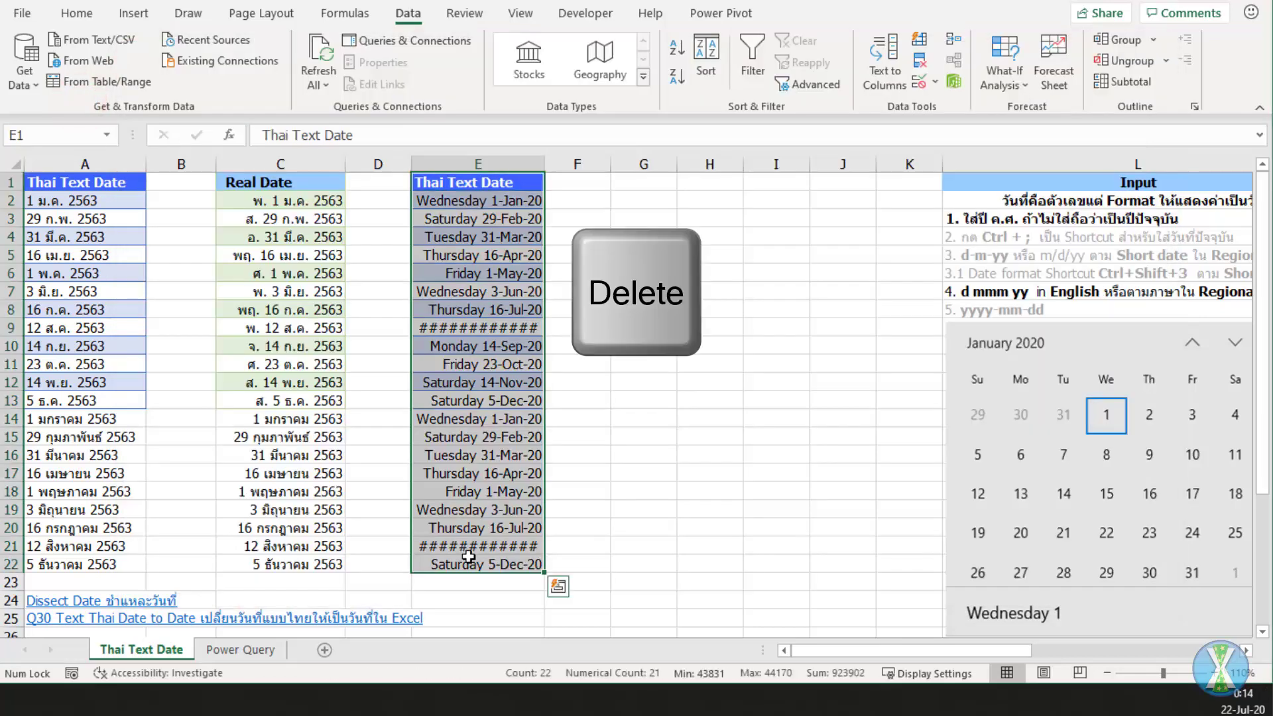
drag(298, 182, 318, 563)
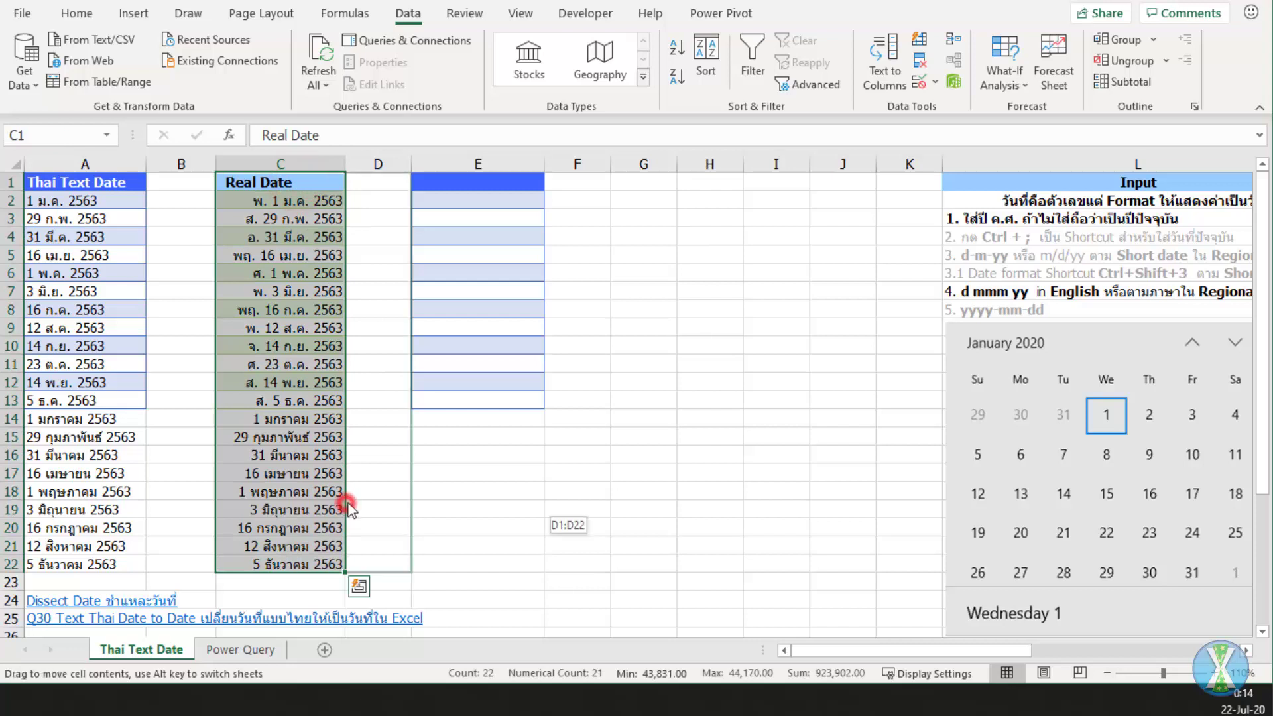
drag(349, 509, 822, 507)
click(184, 199)
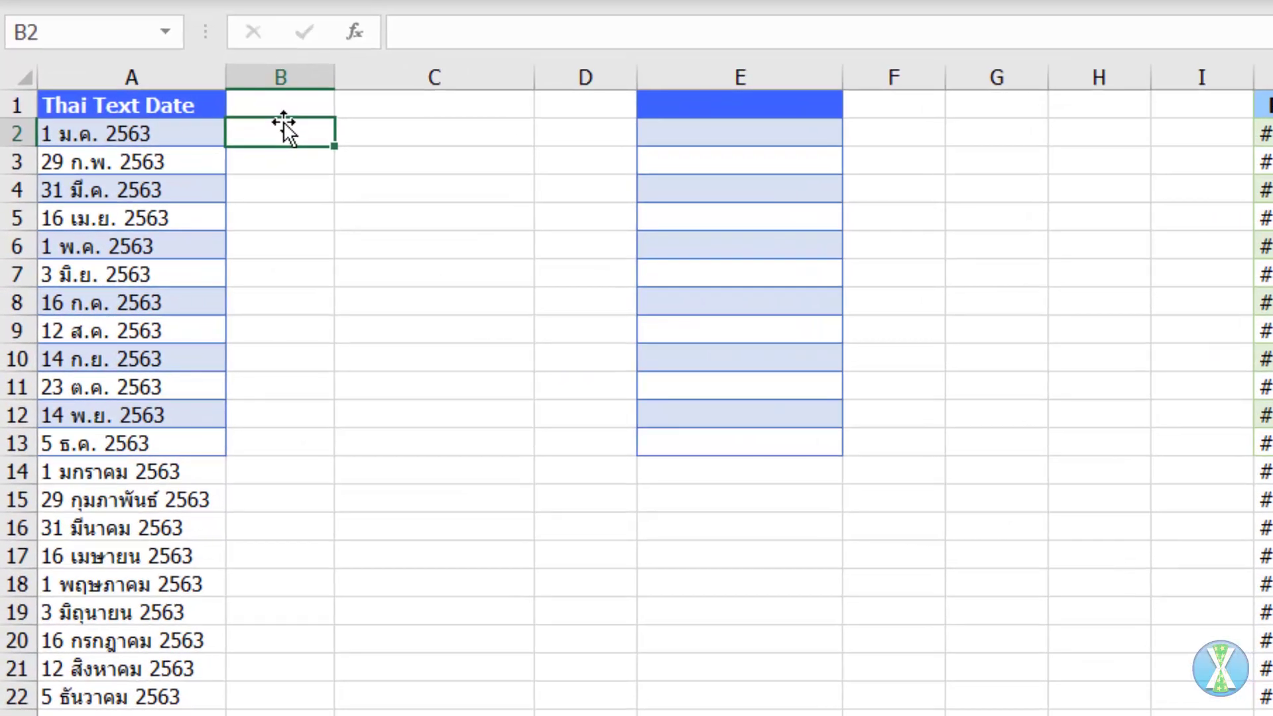
Enter the header Year in B1, abandoning an initial DATE formula.
click(285, 104)
text(=)
text(d)
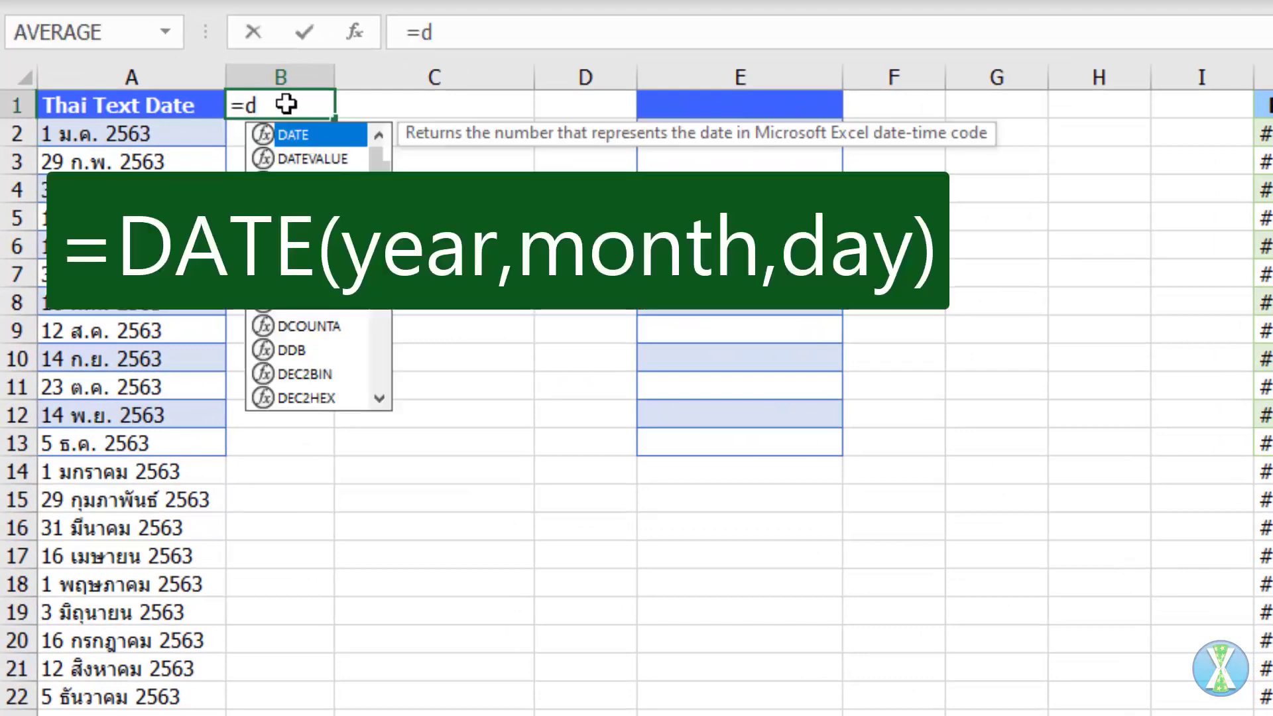
text(a)
key(Tab)
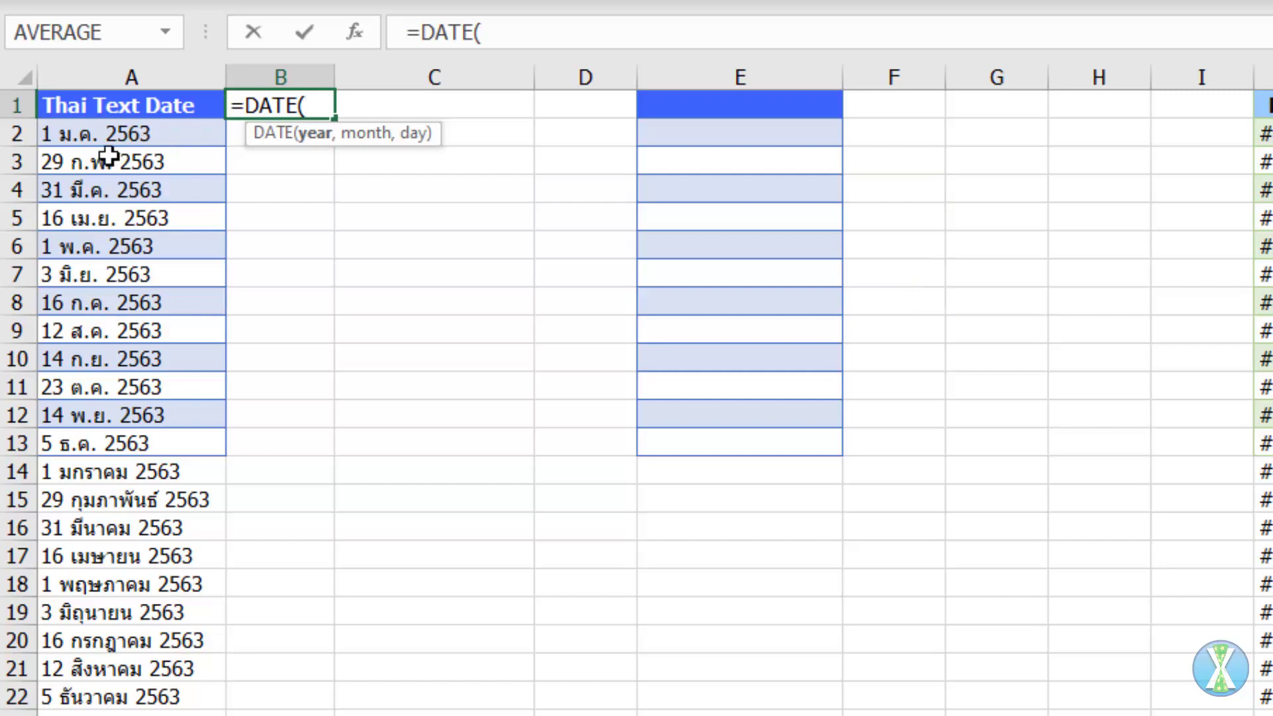
key(Escape)
text(Year)
key(Return)
Enter =RIGHT(A2,4)-543 in B2 and fill it down to row 22.
text(=)
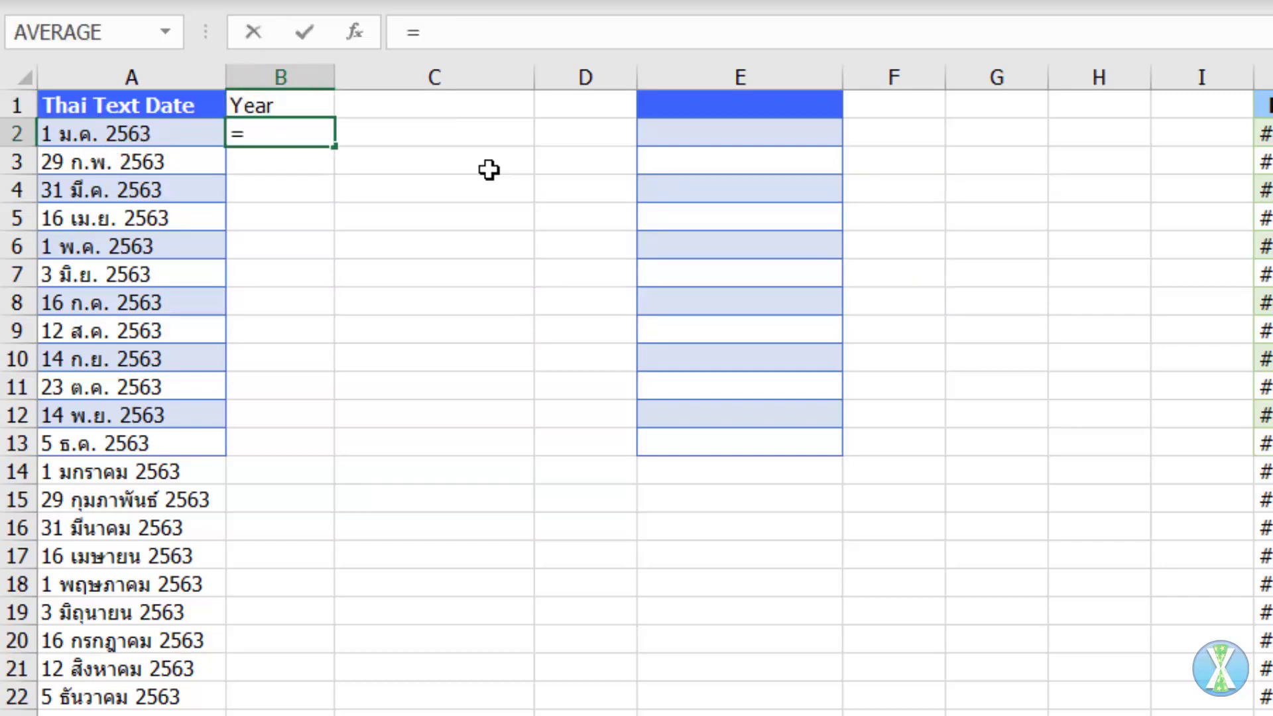
text(ri)
key(Tab)
key(Left)
text(,)
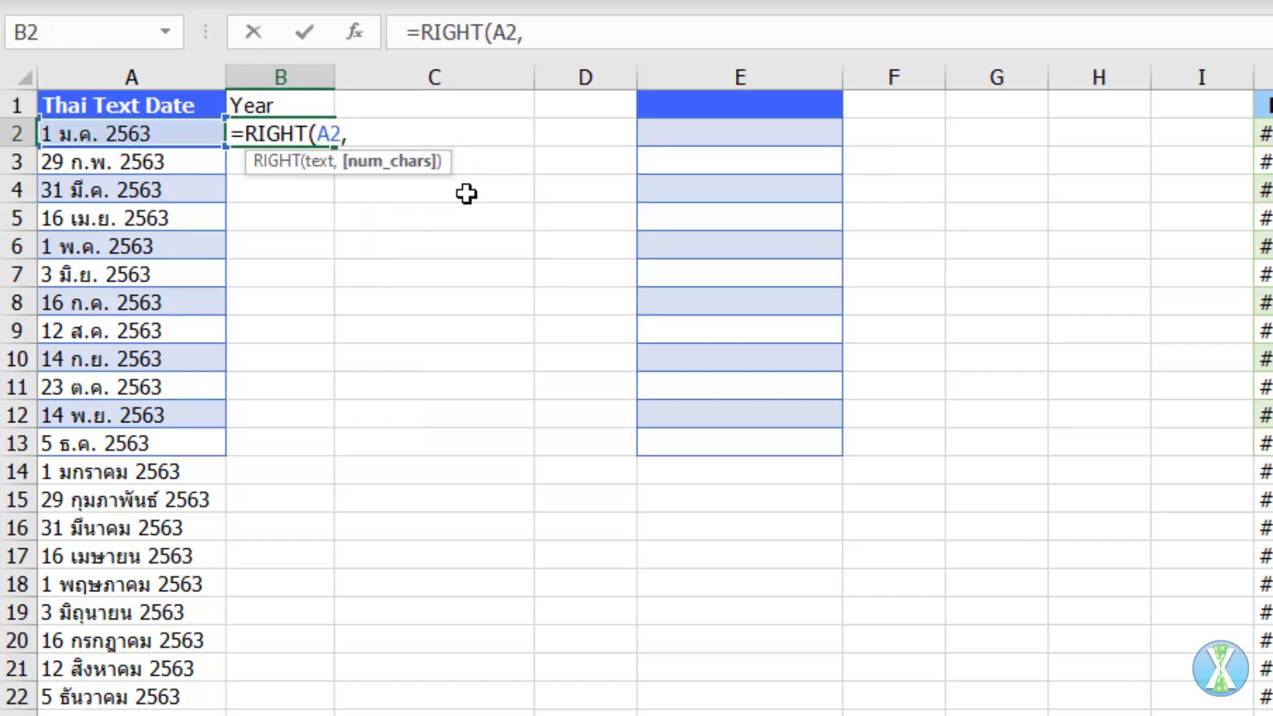
text(4))
key(ctrl+Return)
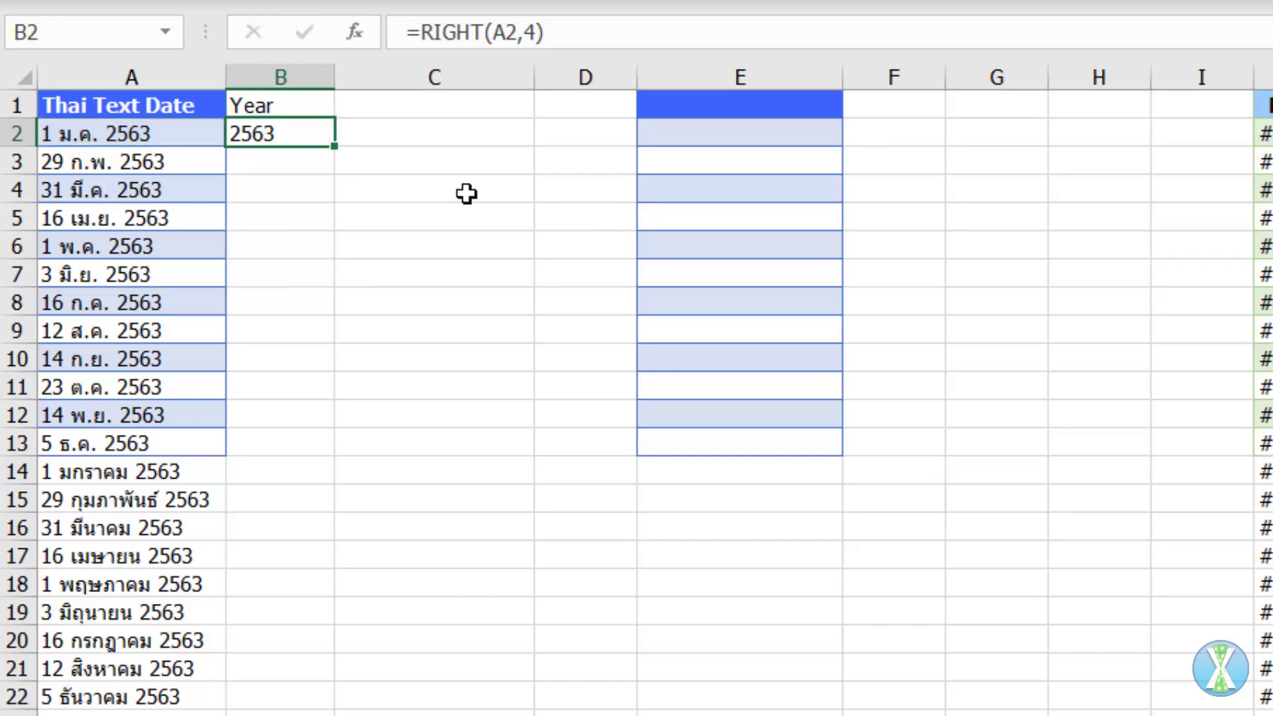
key(F2)
text(-543)
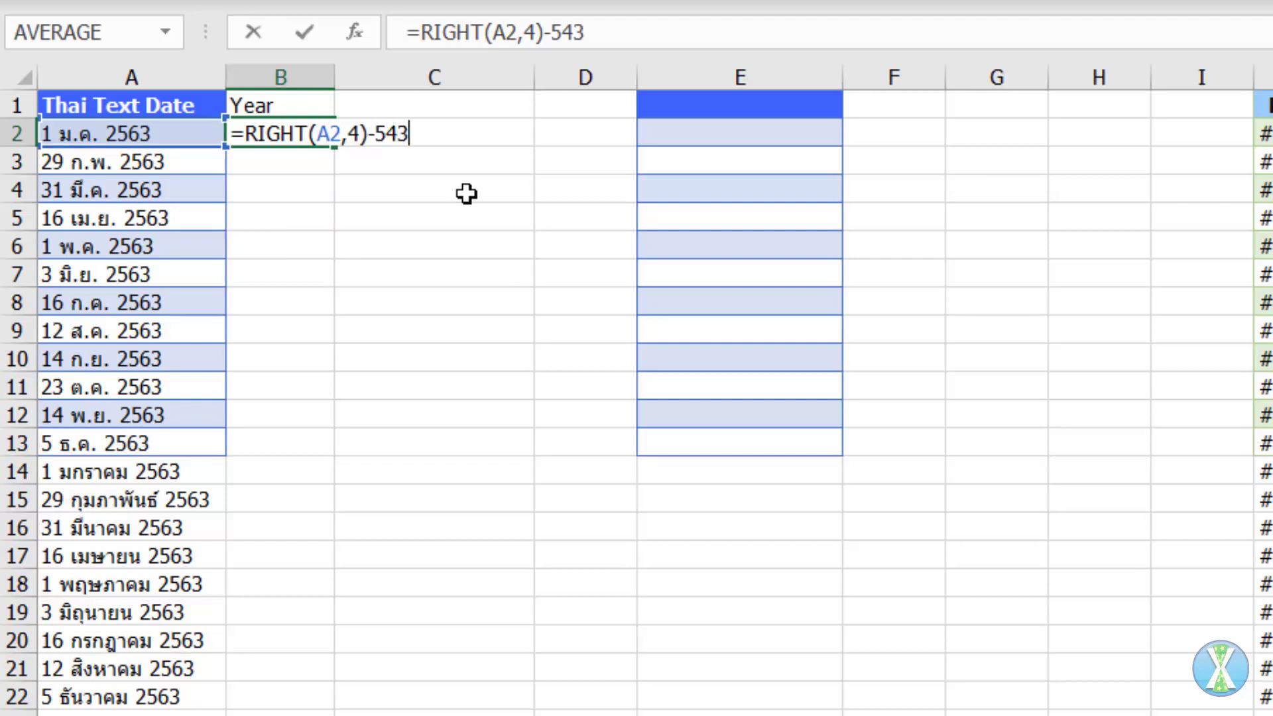
text(543)
key(ctrl+Return)
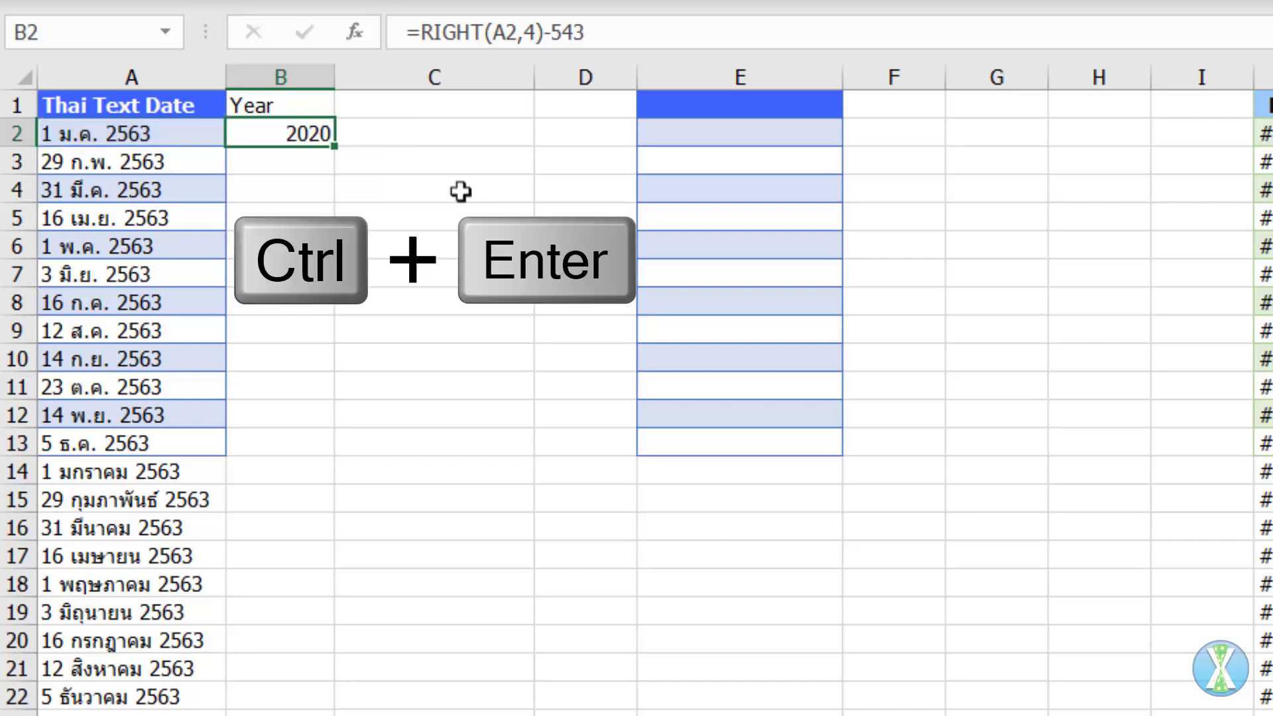
double_click(336, 151)
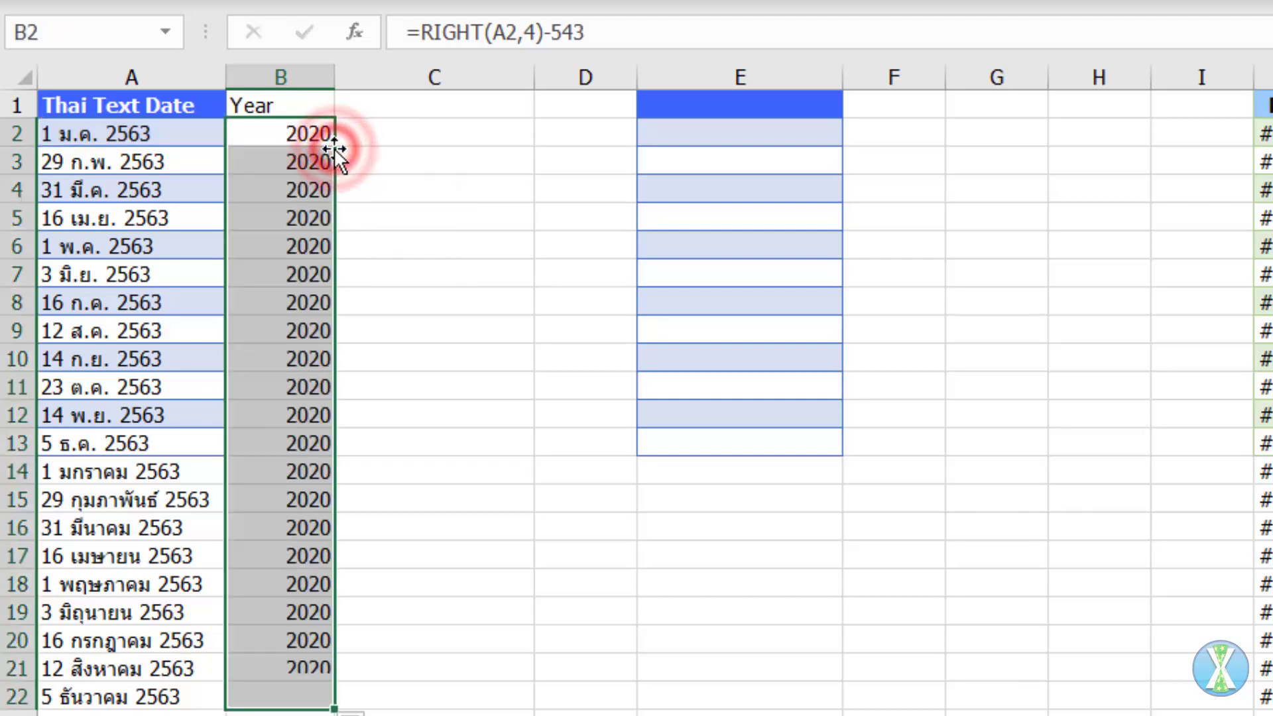
click(378, 105)
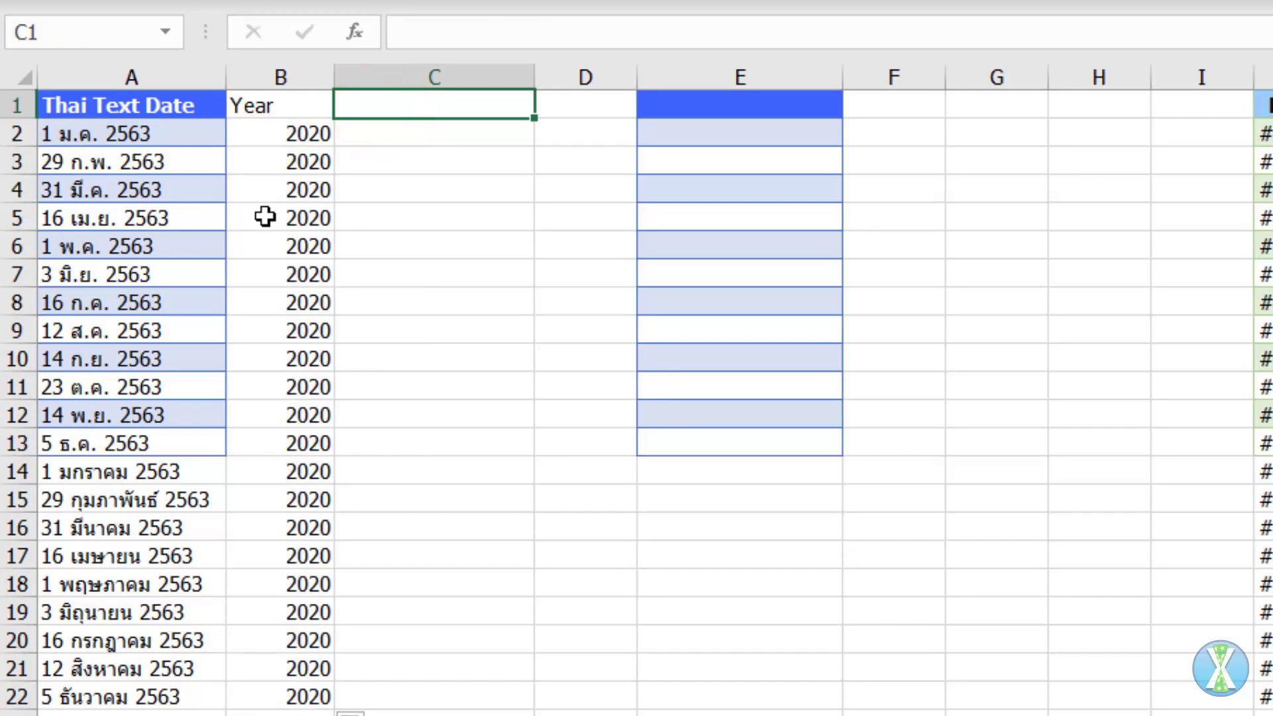
Put =LEFT(A2,2) in C2, fill it down to row 22 and narrow column C.
key(Down)
text(=LEFT()
key(Left)
key(Left)
text(,2))
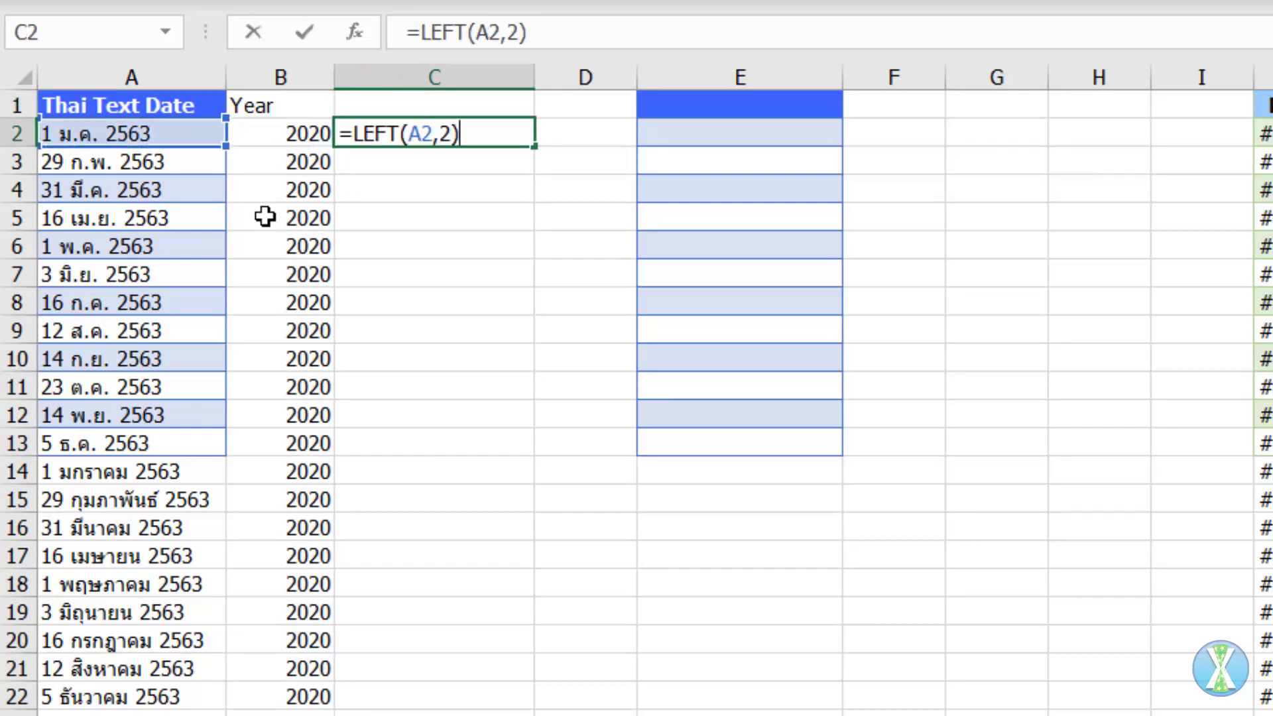
key(ctrl+Return)
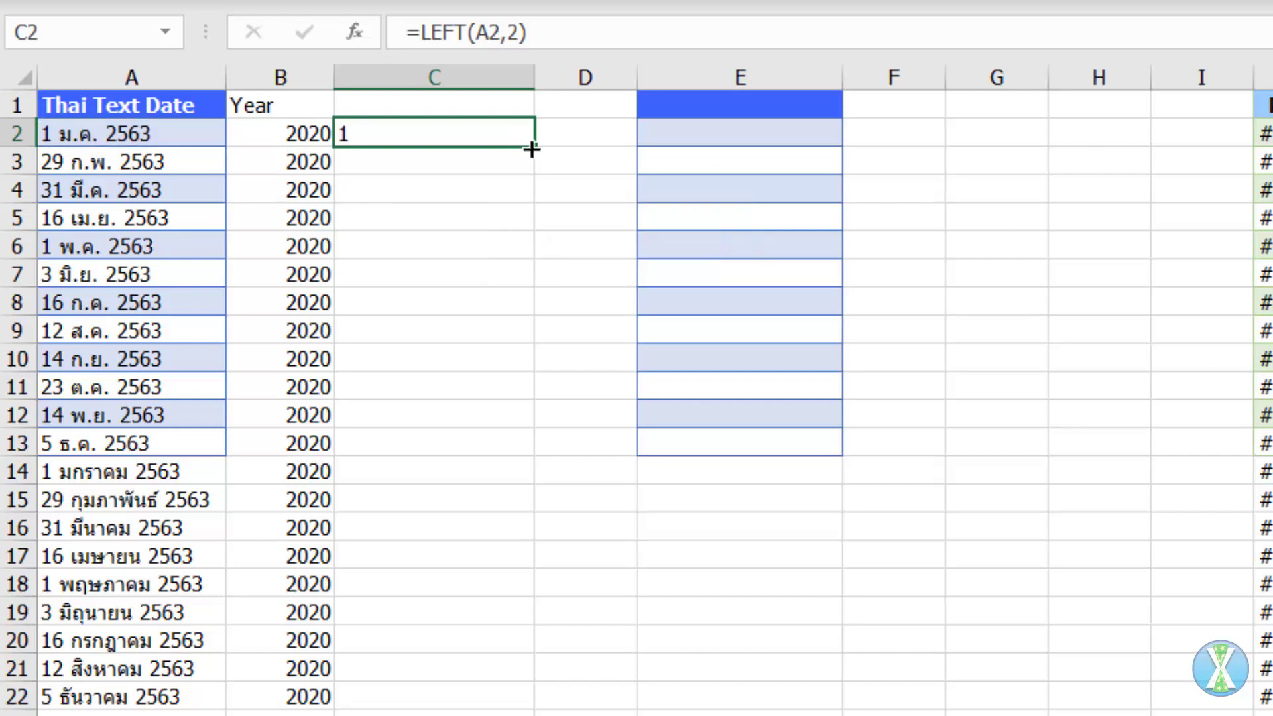
double_click(534, 145)
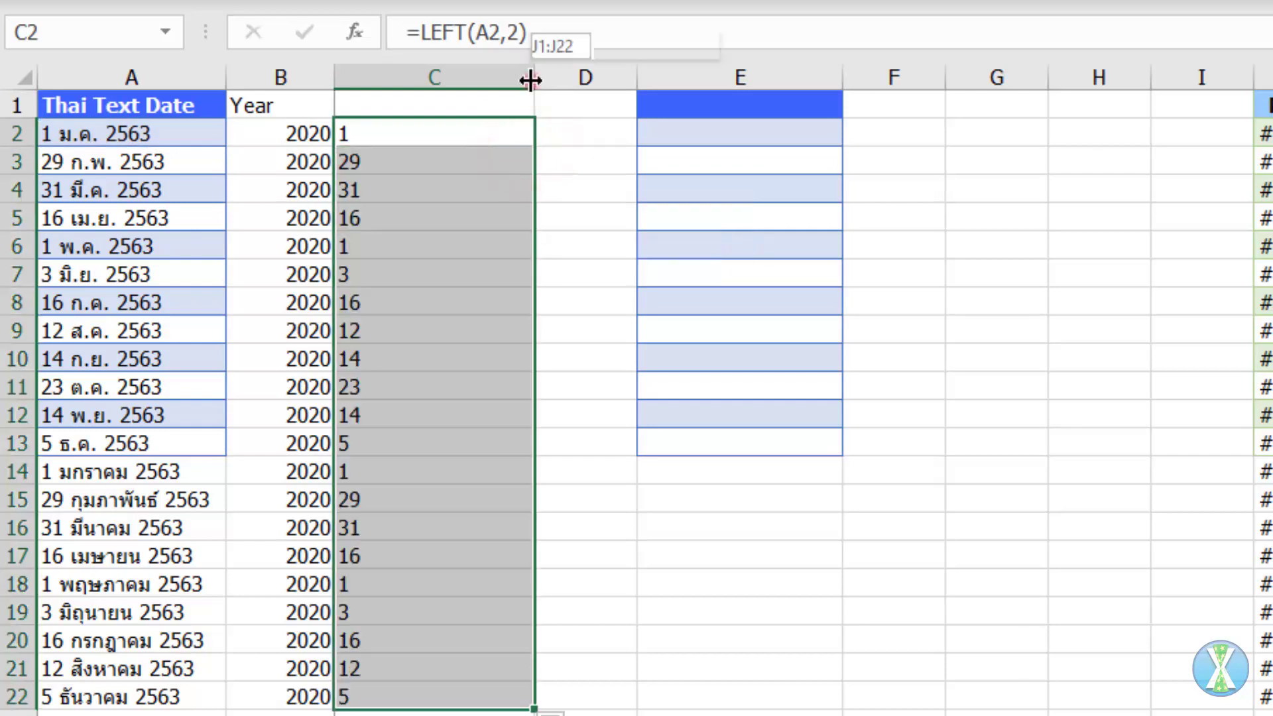
drag(531, 88, 448, 88)
Enter =MID(A2,3,9) in D2, widen column D and fill it down to row 22.
click(486, 132)
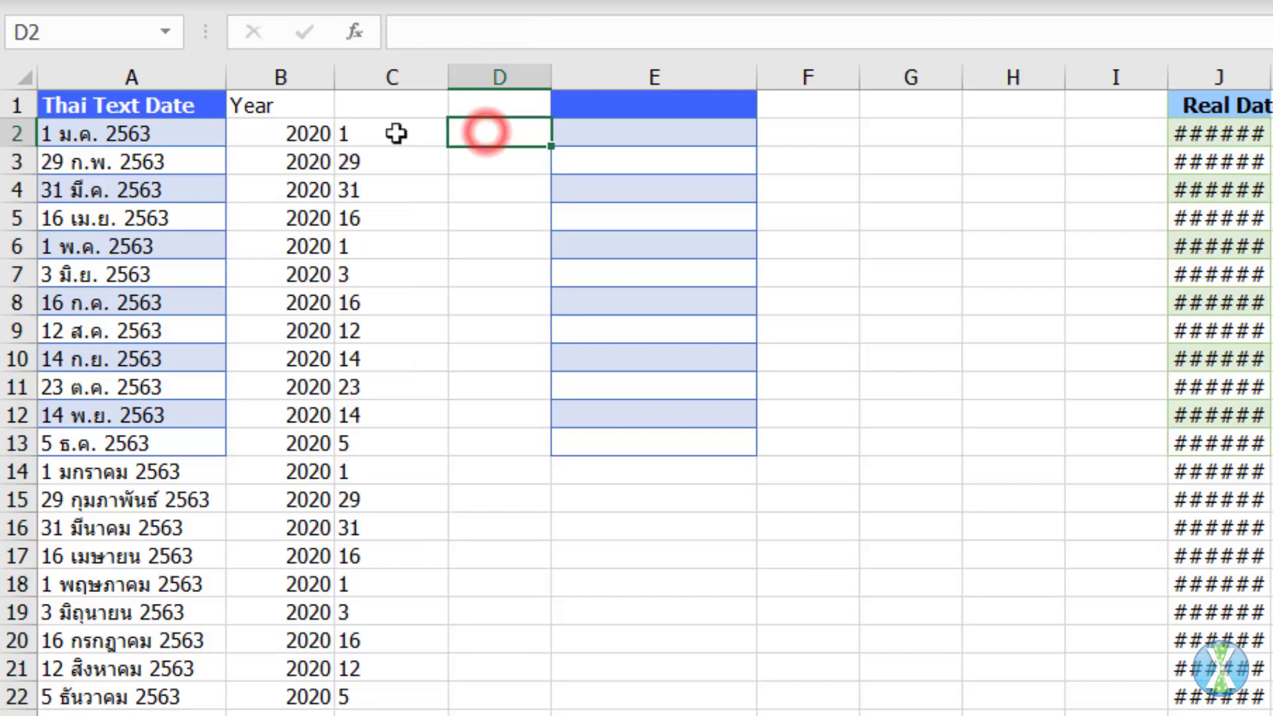
text(=m)
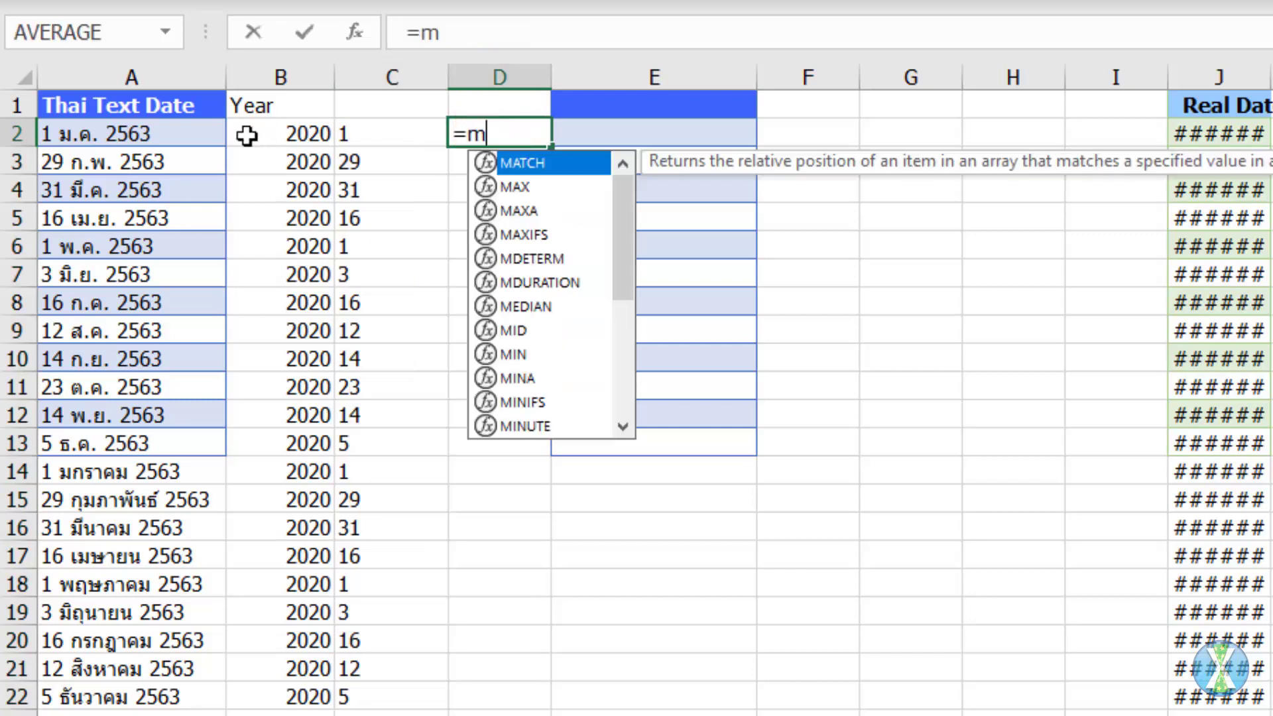
text(i)
key(Tab)
click(199, 127)
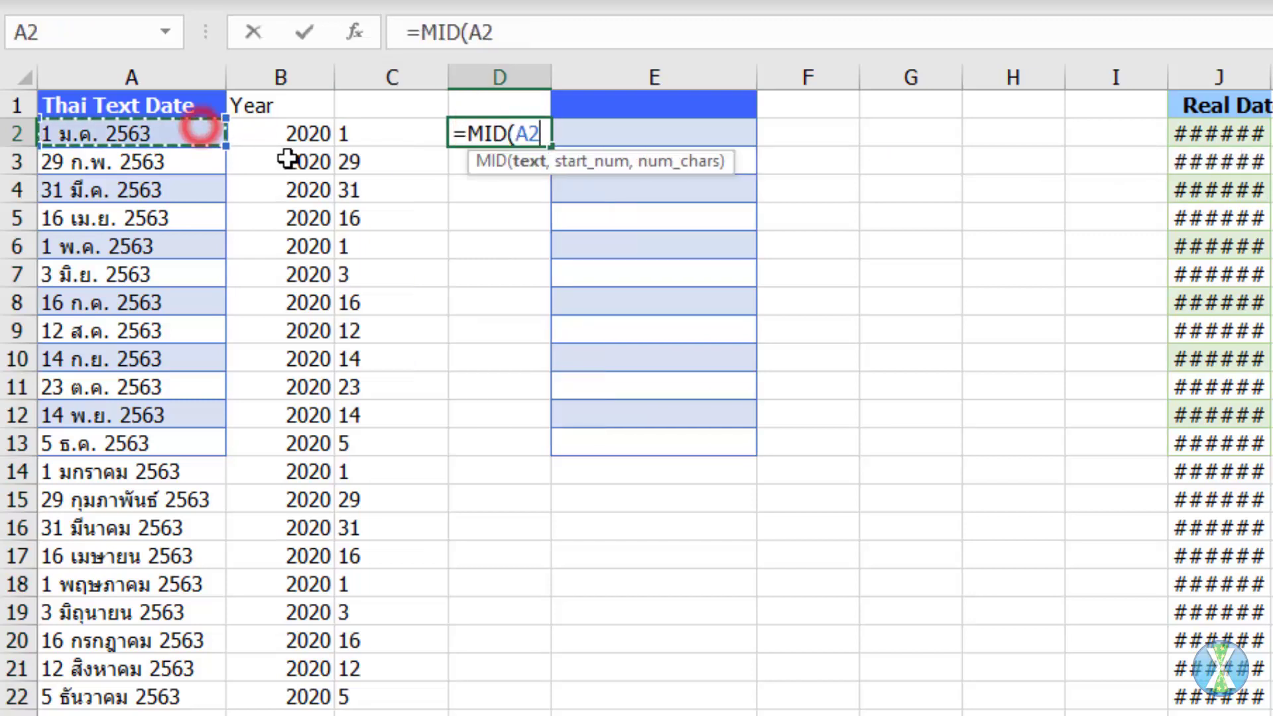
text(,)
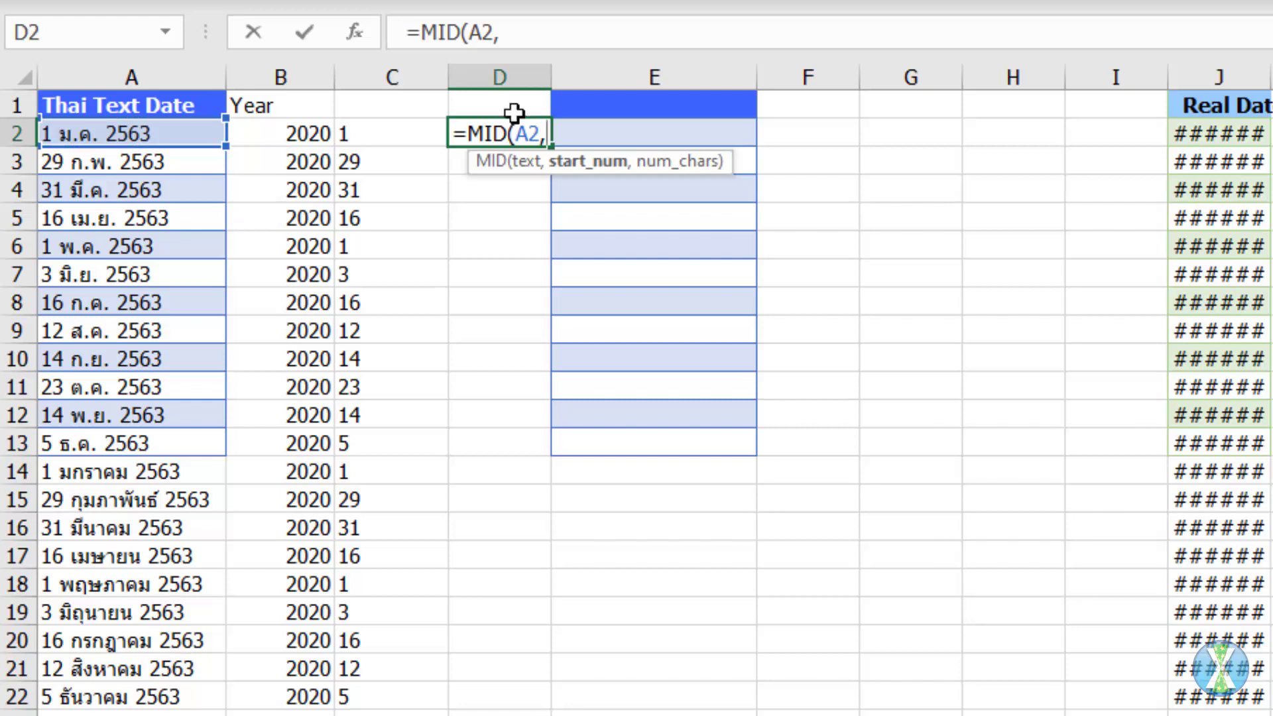
text(3,)
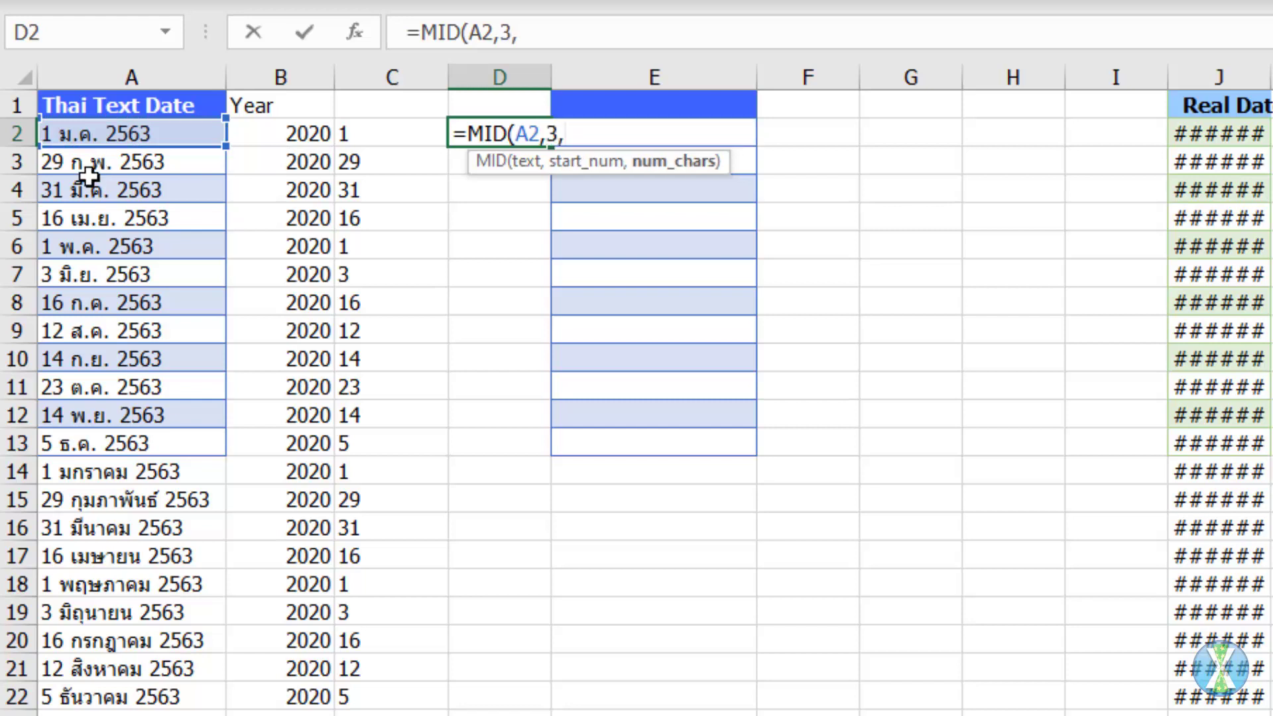
text(9))
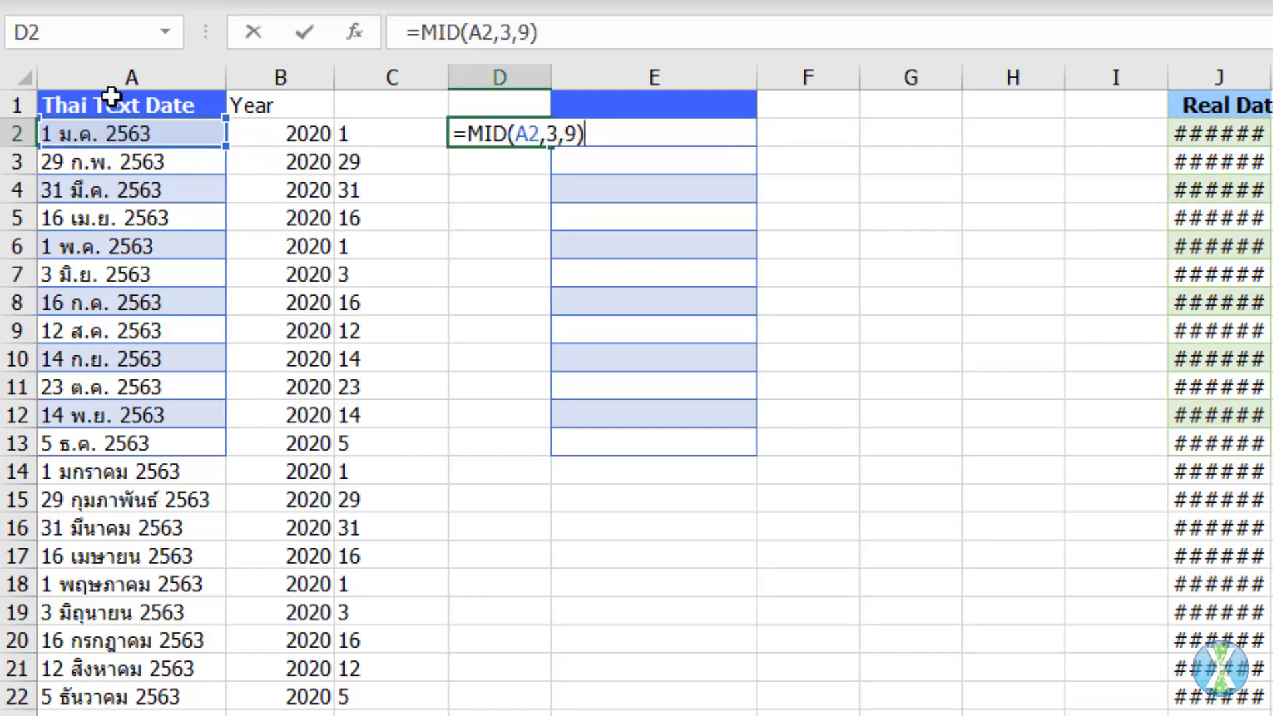
key(ctrl+Return)
drag(549, 86, 603, 85)
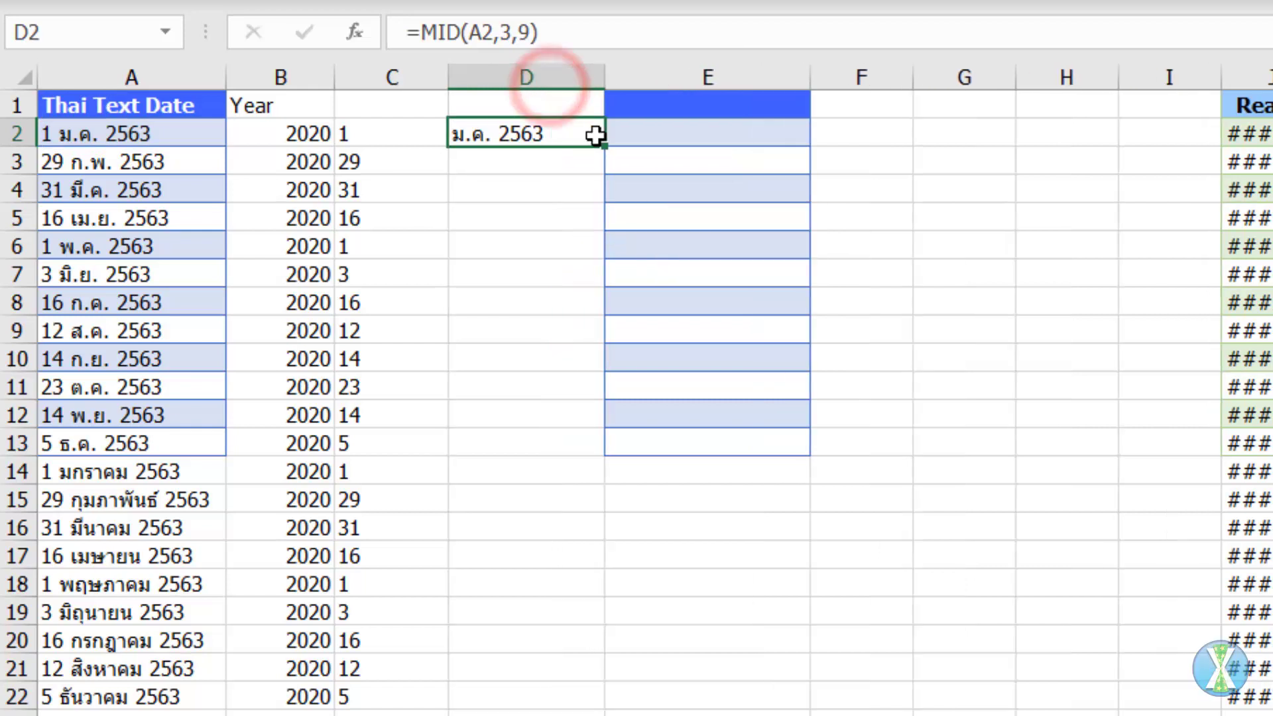
double_click(604, 145)
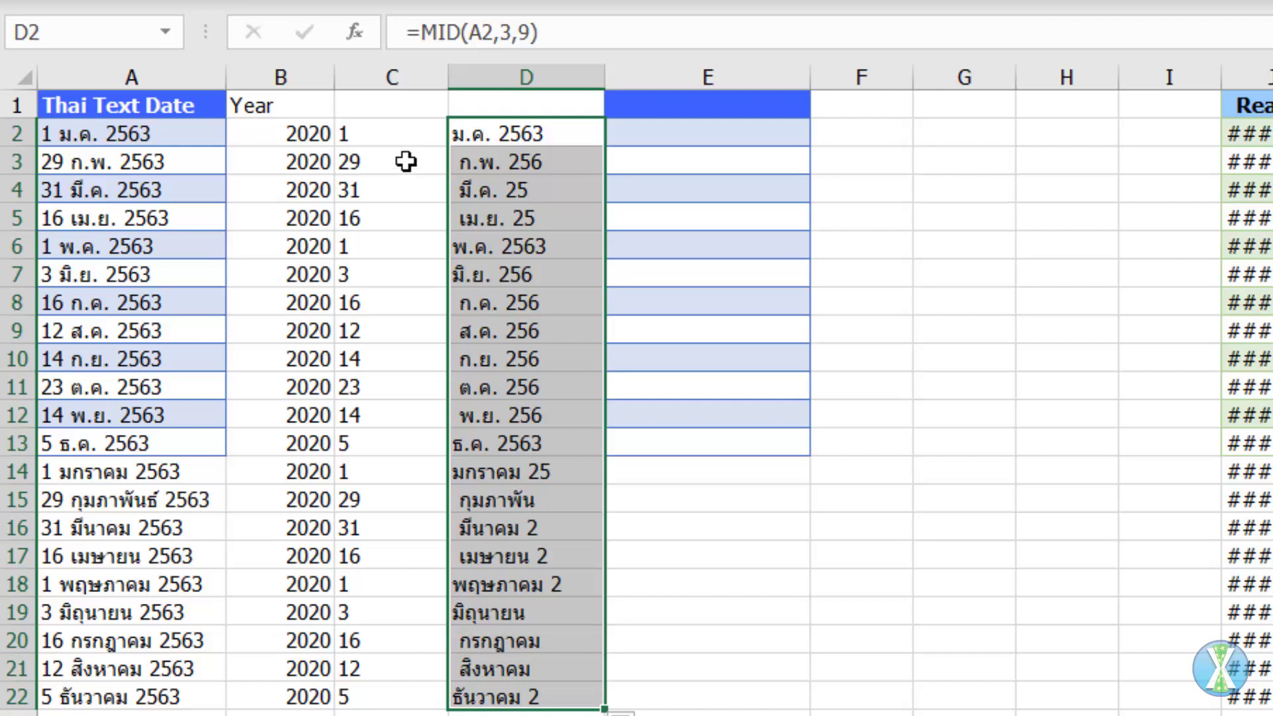
Shorten the MID character count from 9 to 6, then to 5, across D2:D22.
double_click(522, 33)
key(BackSpace)
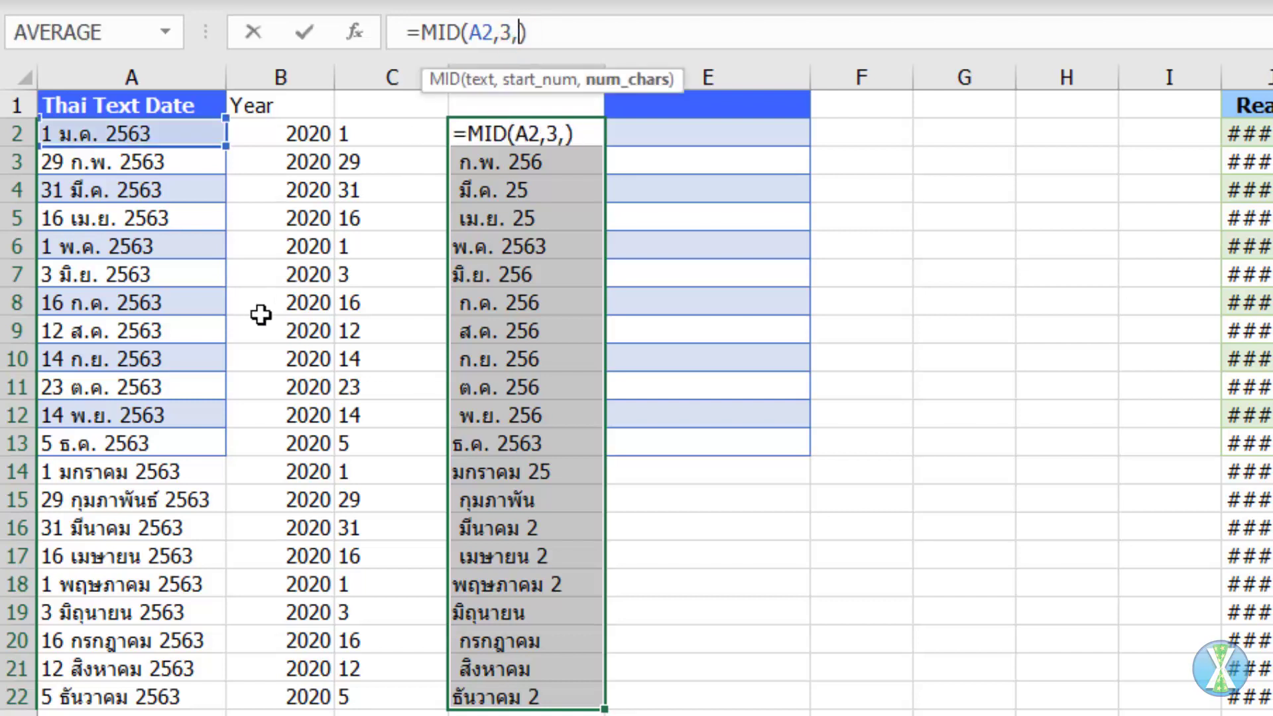
text(6)
key(ctrl+Return)
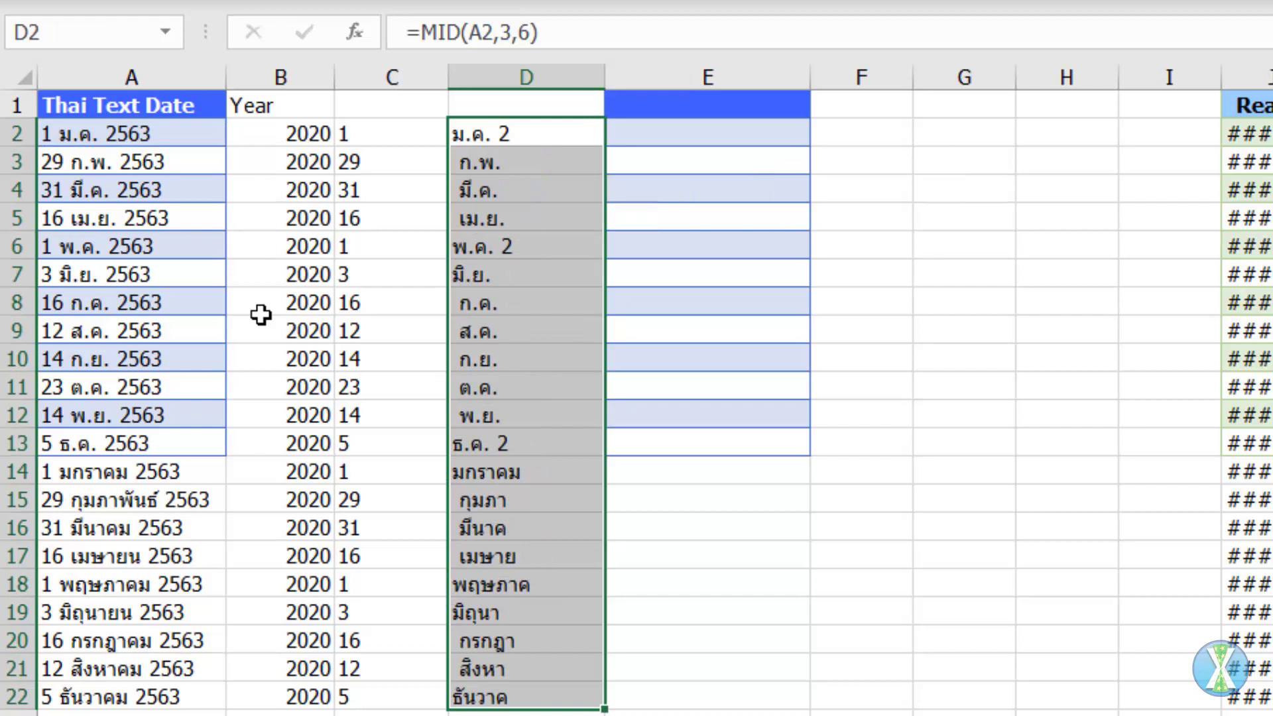
click(528, 33)
key(BackSpace)
text(5)
key(ctrl+Return)
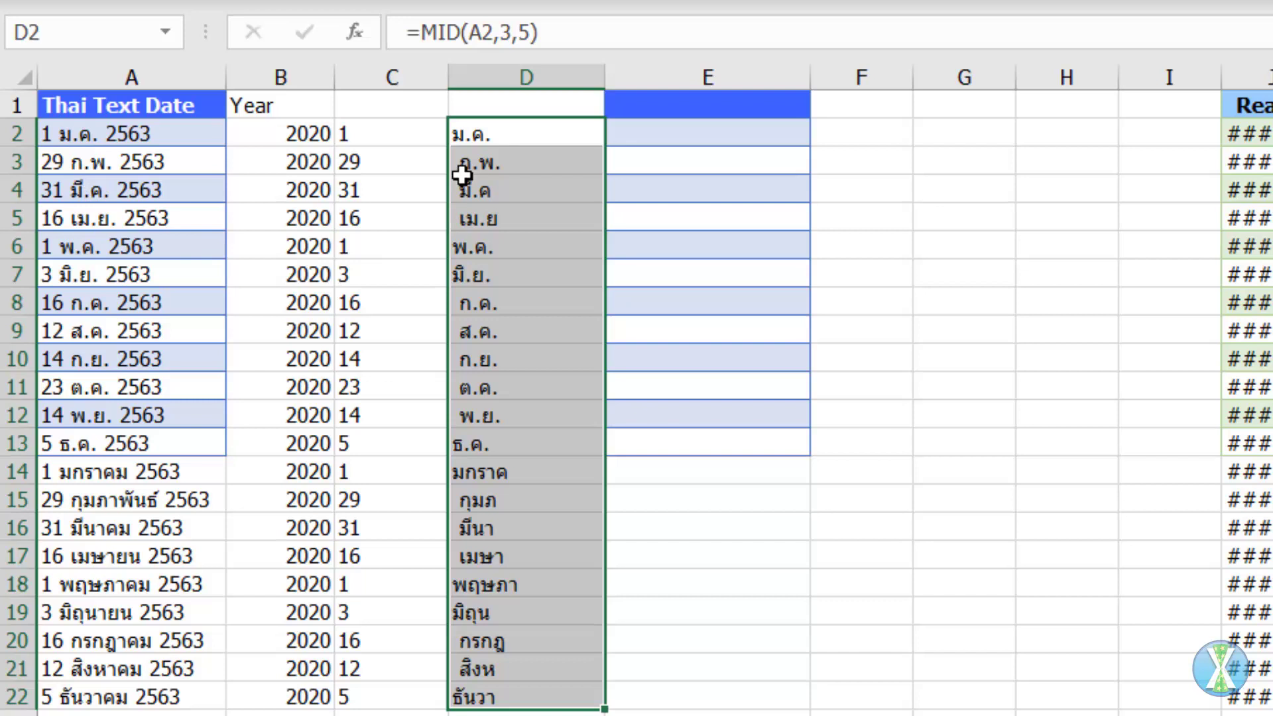
Wrap the month formula in TRIM, giving =TRIM(MID(A2,3,5)) in D2:D22.
click(416, 31)
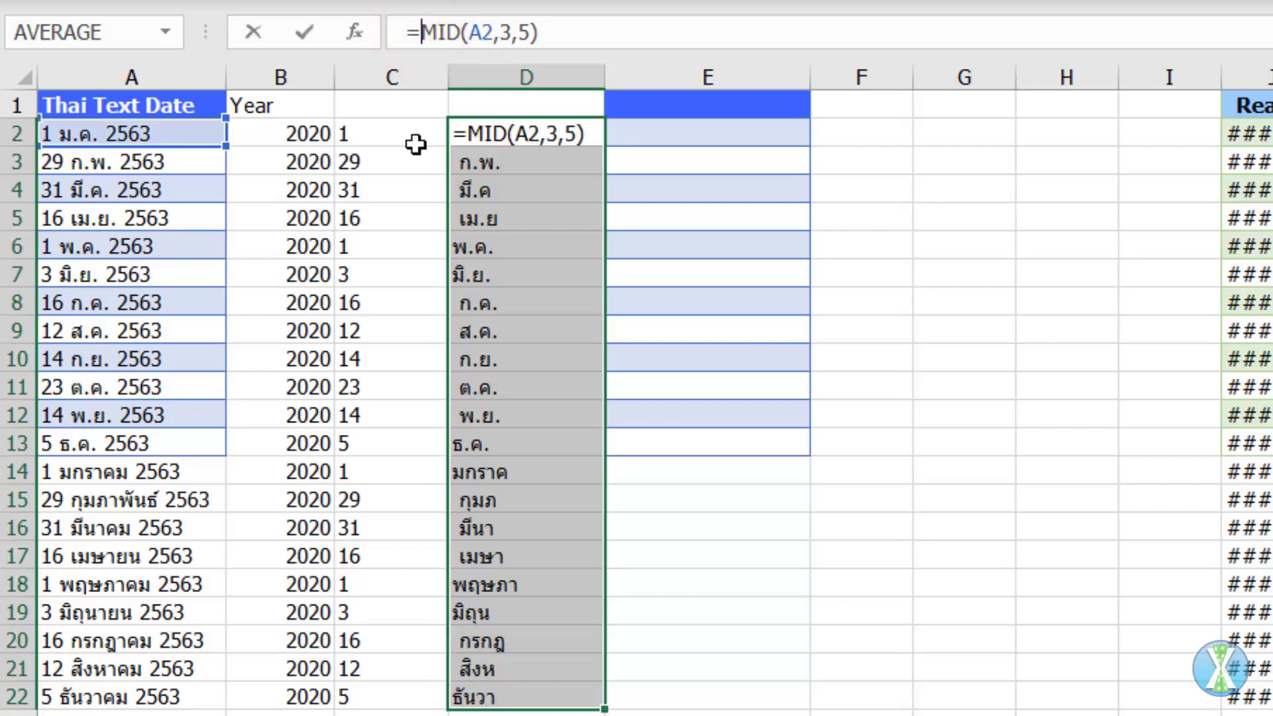
text(trim()
key(End)
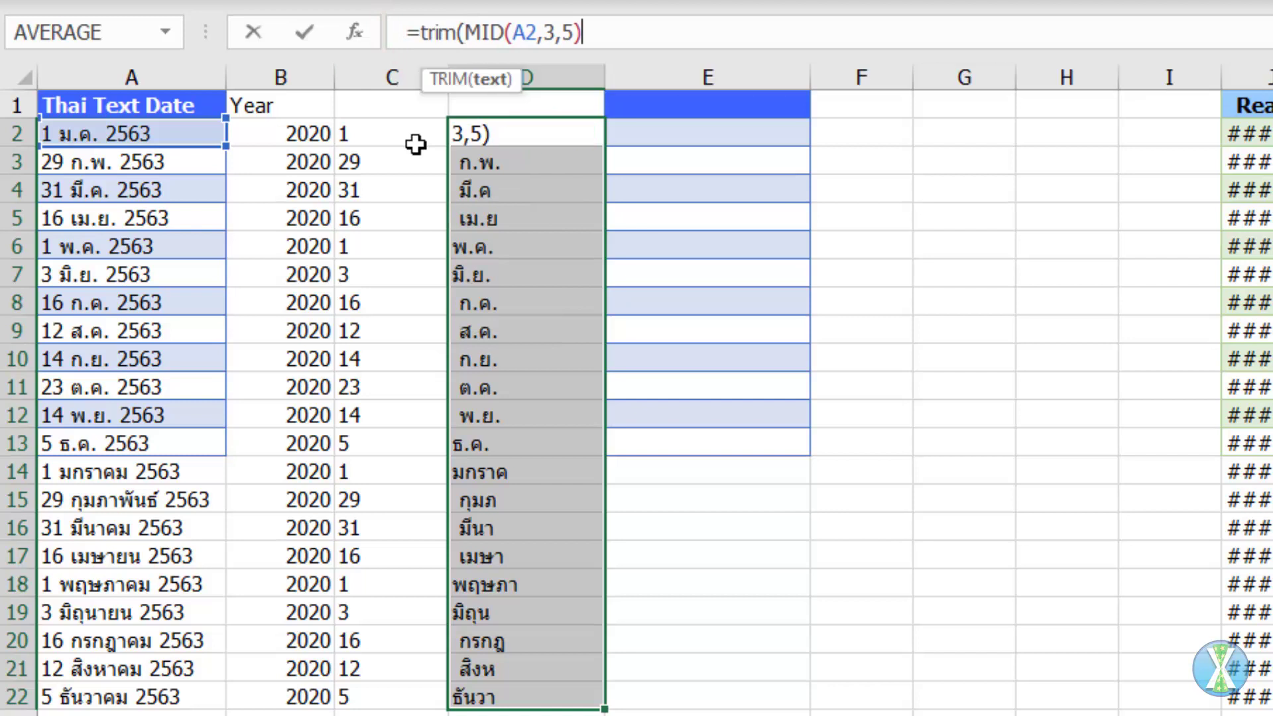
text())
key(ctrl+Return)
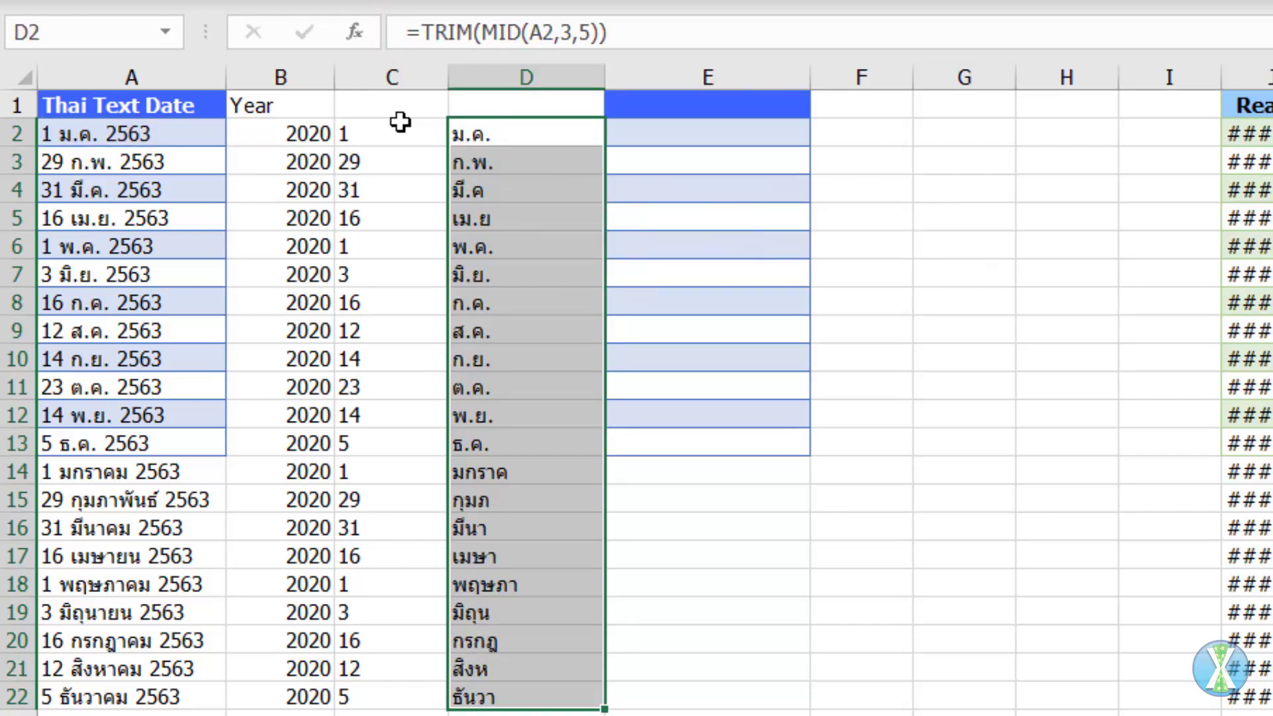
Type ม.ค. in G2 and fill the Thai month abbreviations down to ธ.ค. in G13.
click(517, 189)
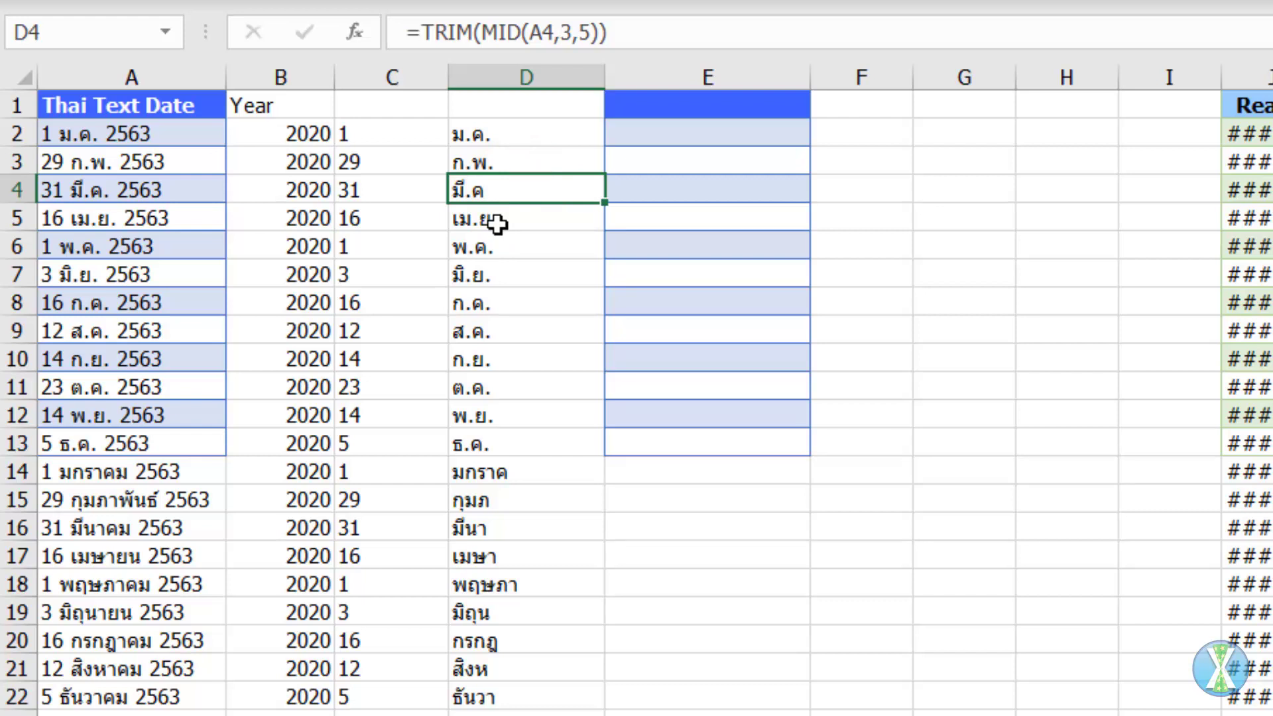
click(962, 136)
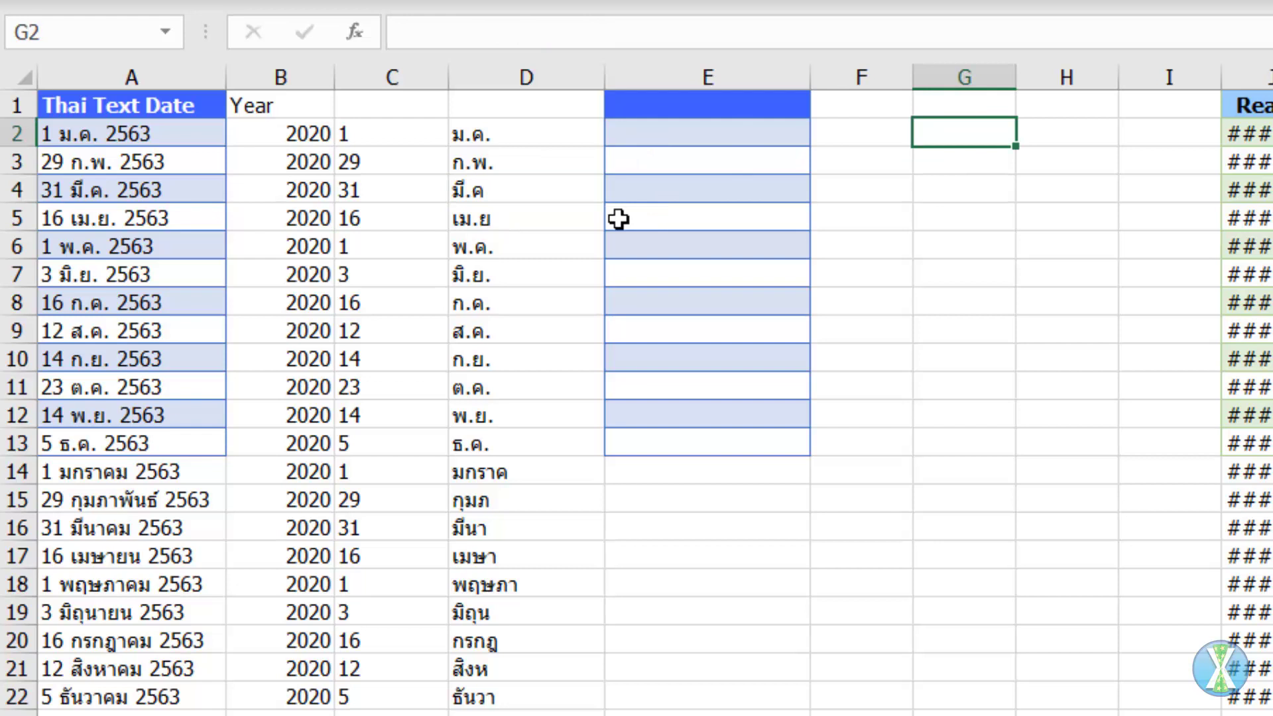
text(ม.)
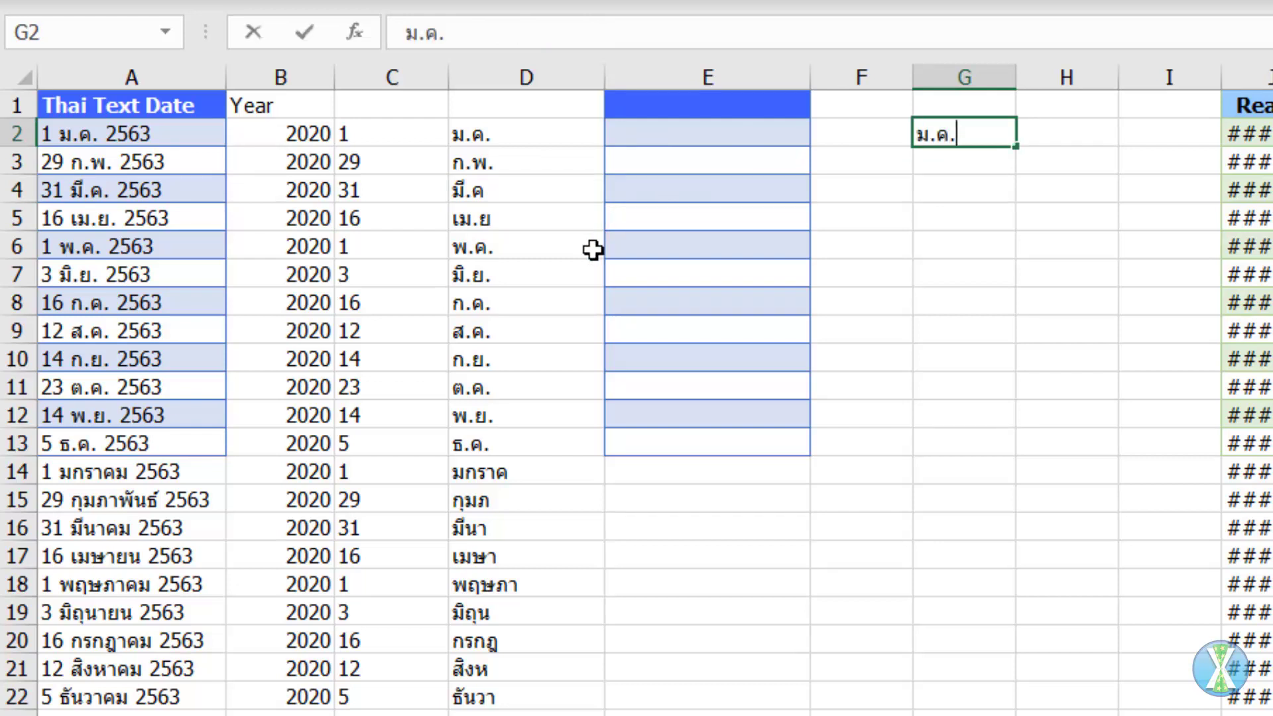
key(ctrl+Return)
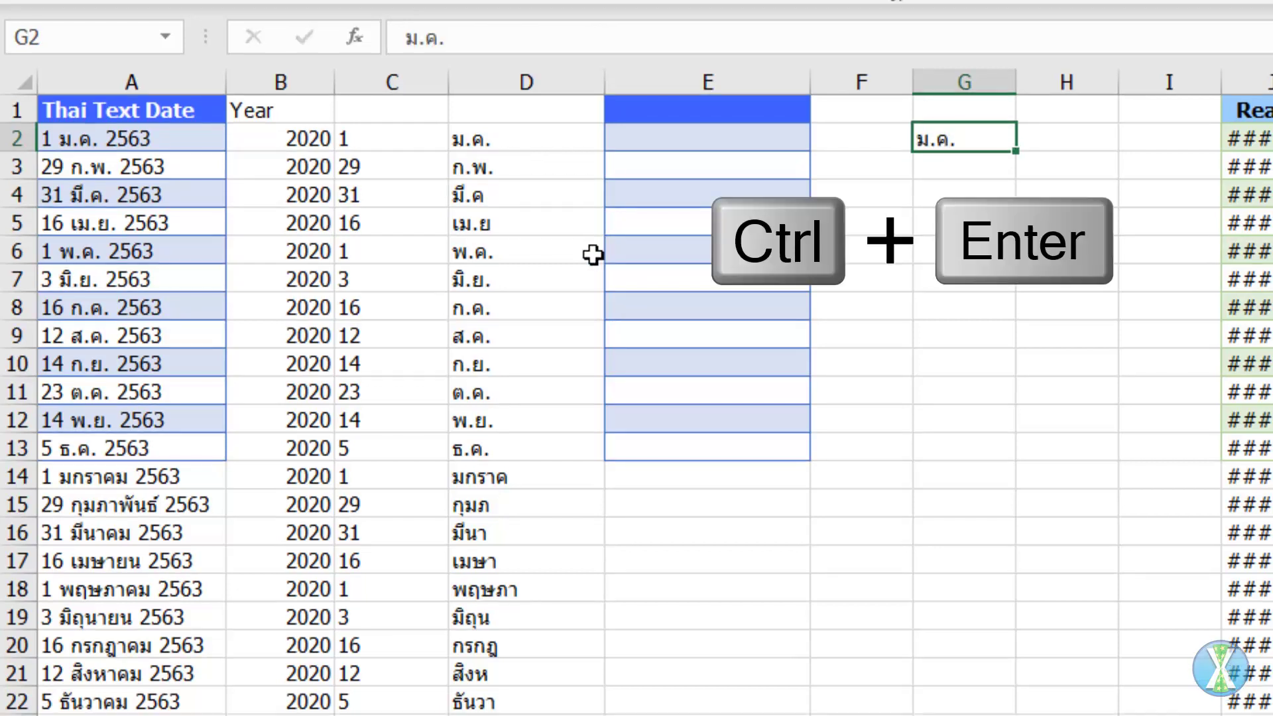
drag(1016, 152, 1008, 450)
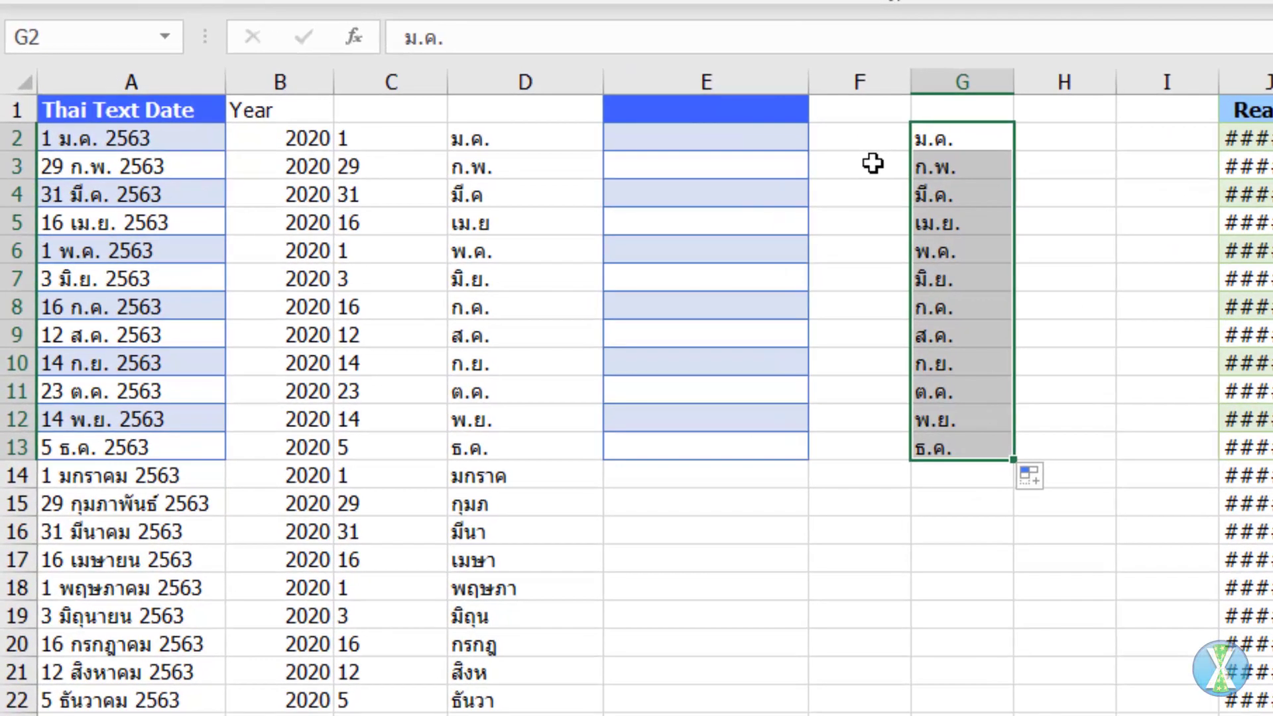
key(Left)
Enter 1/1 and 1/2 in F2:F3 and extend the dates to December in F13.
key(F2)
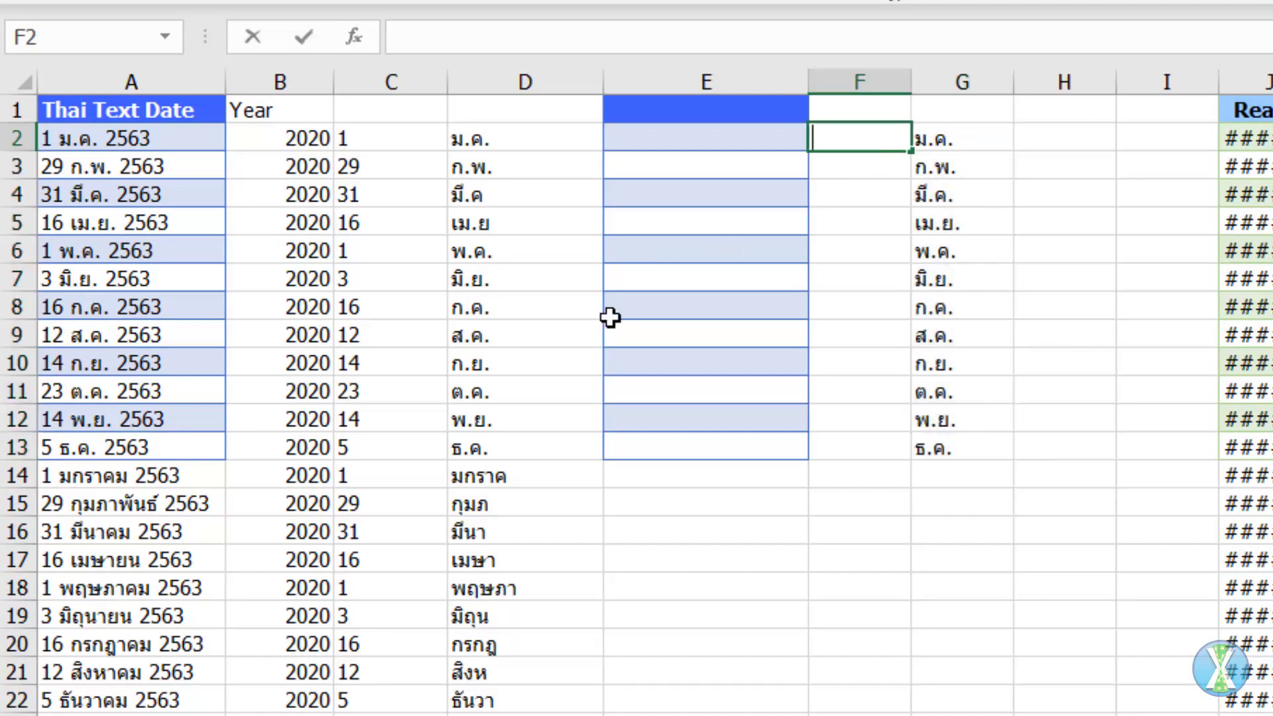
text(1/1)
key(ctrl+Return)
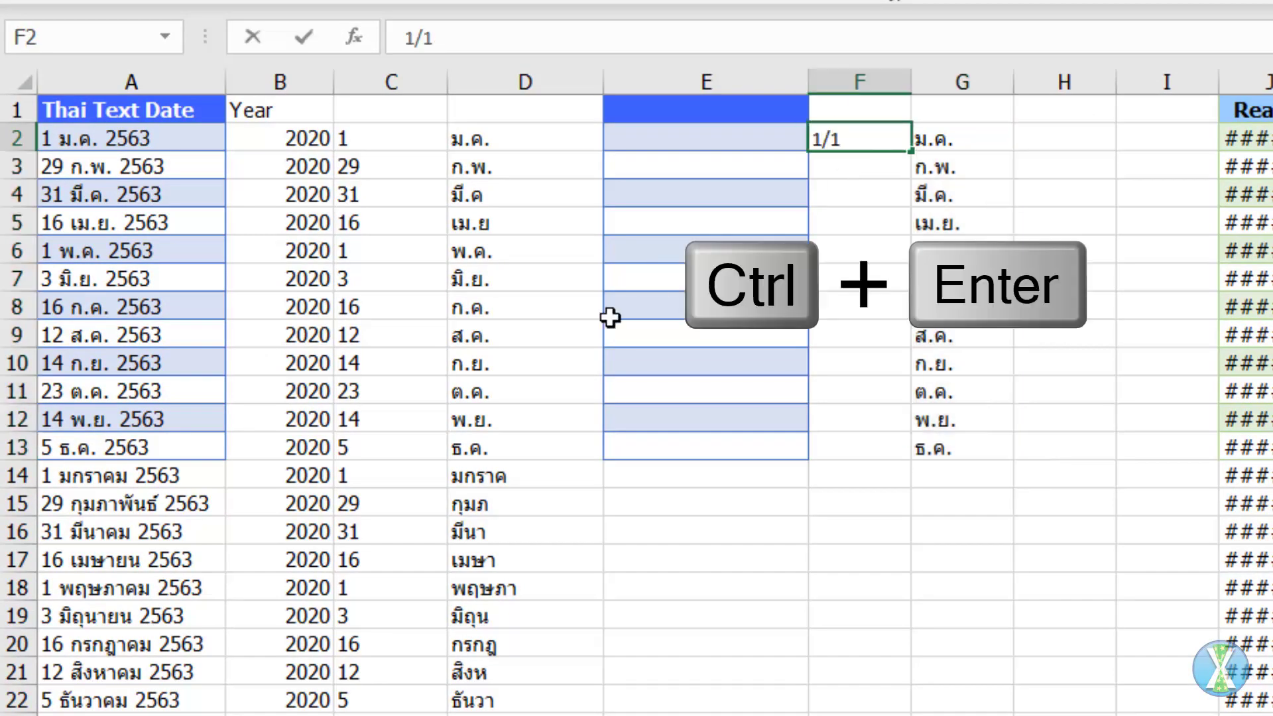
key(Down)
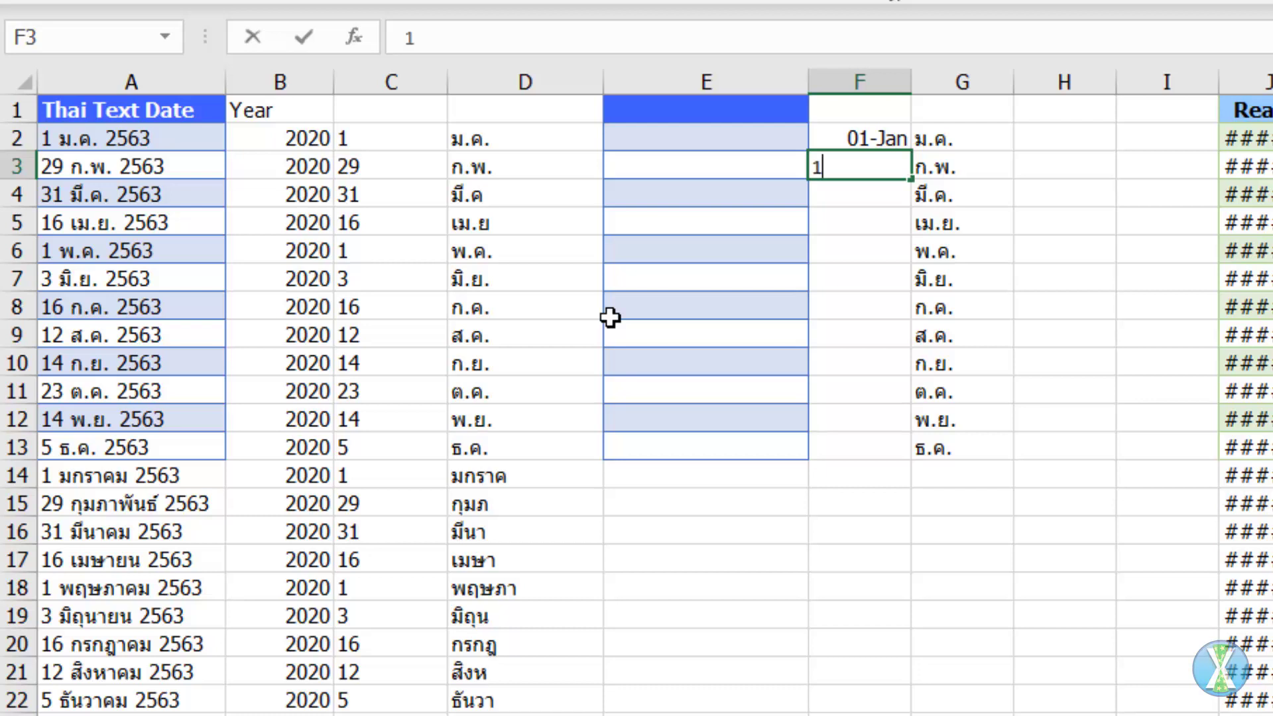
key(ctrl+Return)
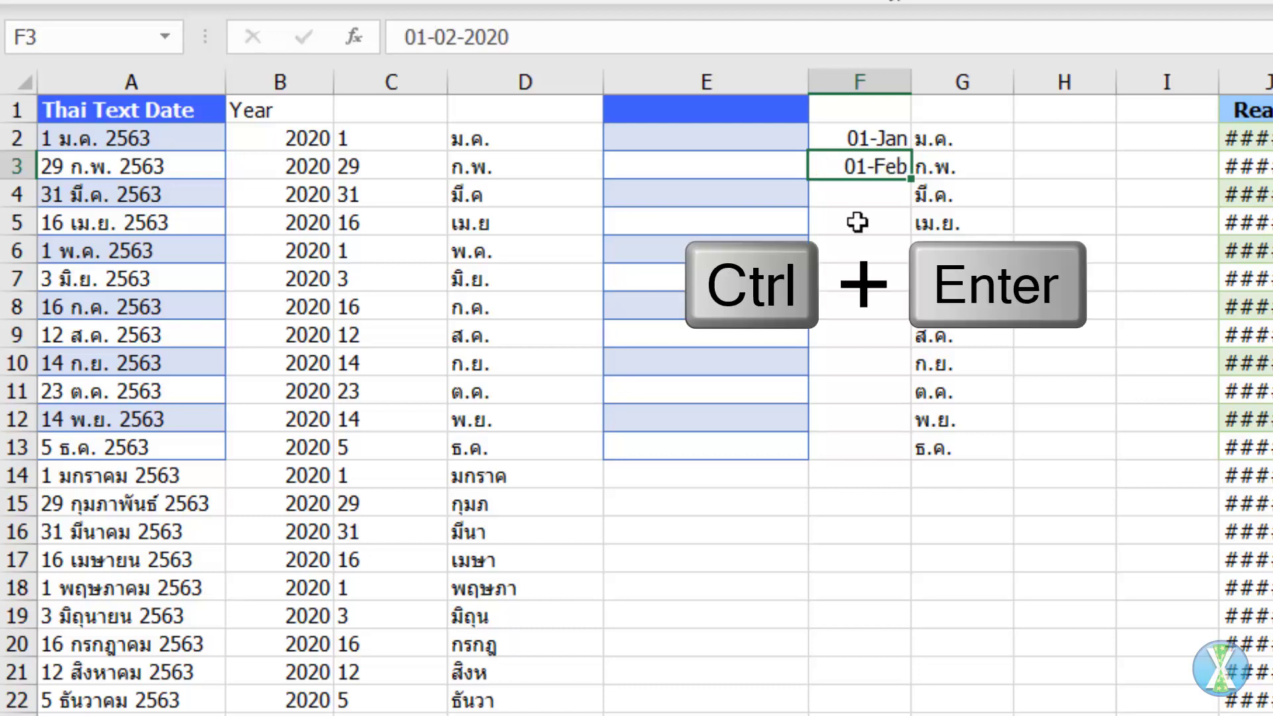
drag(853, 136, 891, 451)
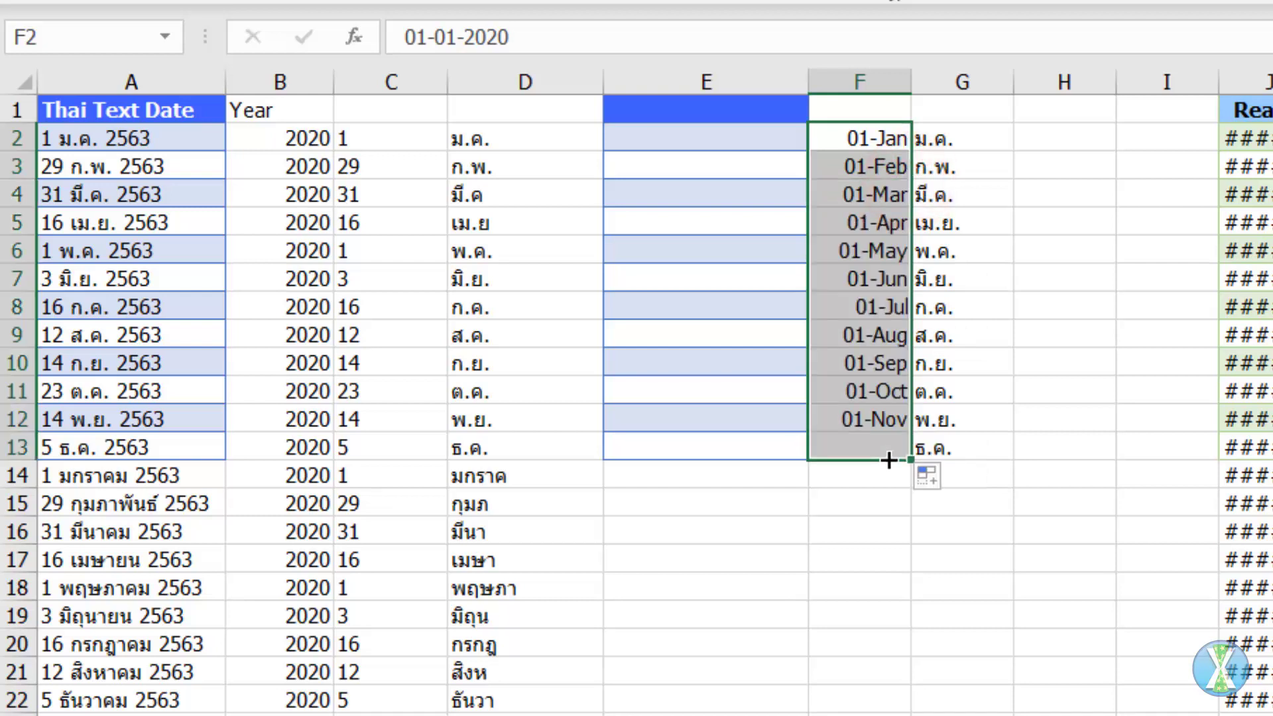
Replace the typed months in G2:G13 with =TEXT(F2,"ดดด") filled down to G13.
drag(974, 137, 989, 439)
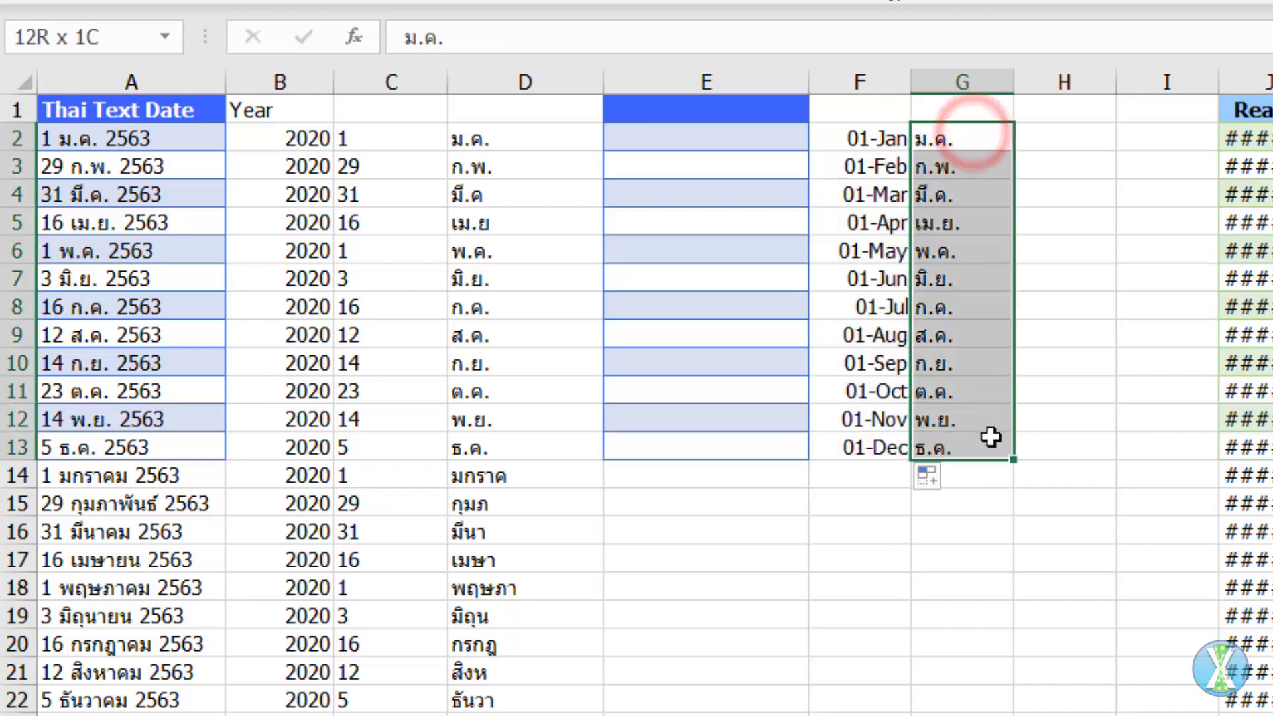
key(Delete)
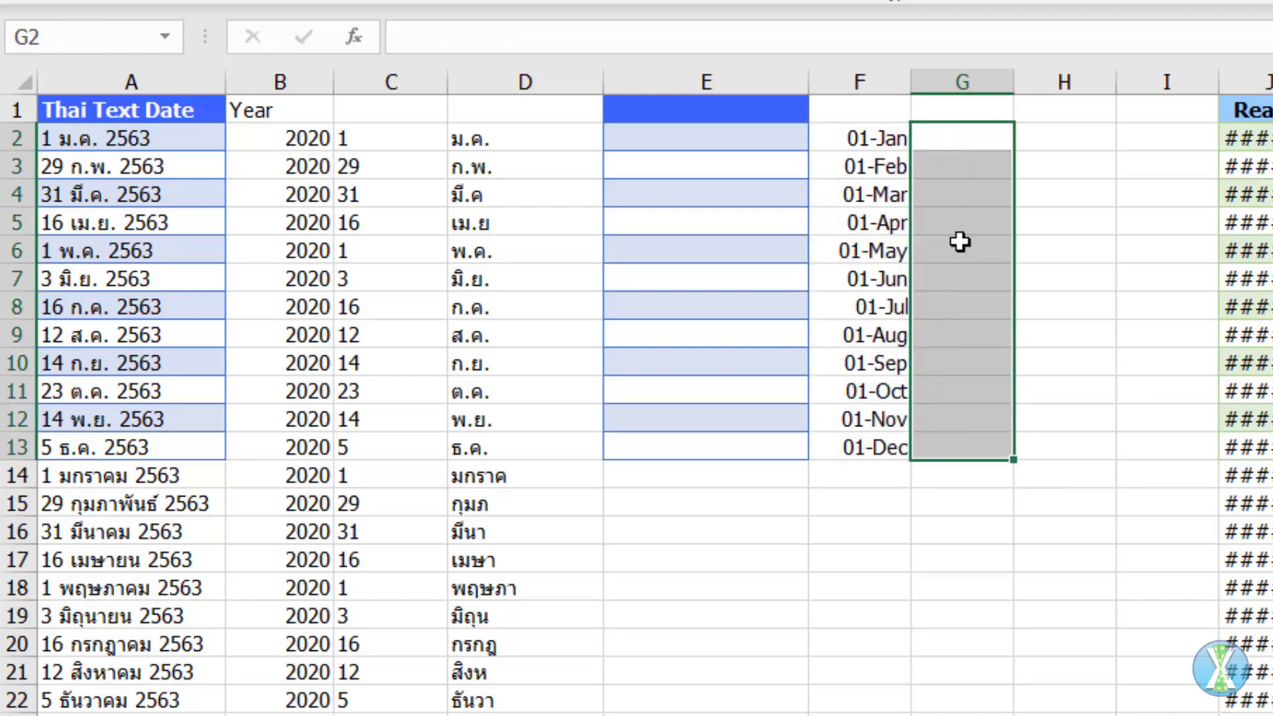
click(944, 140)
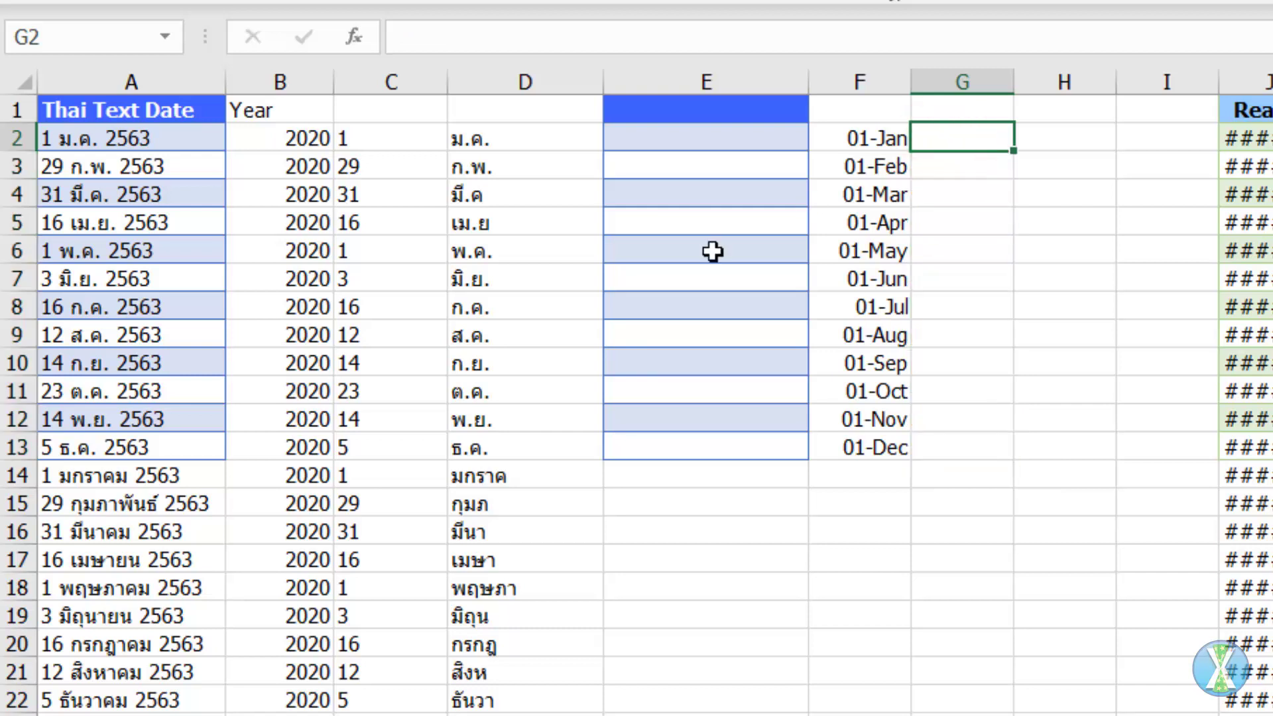
text(=te)
key(Tab)
key(Left)
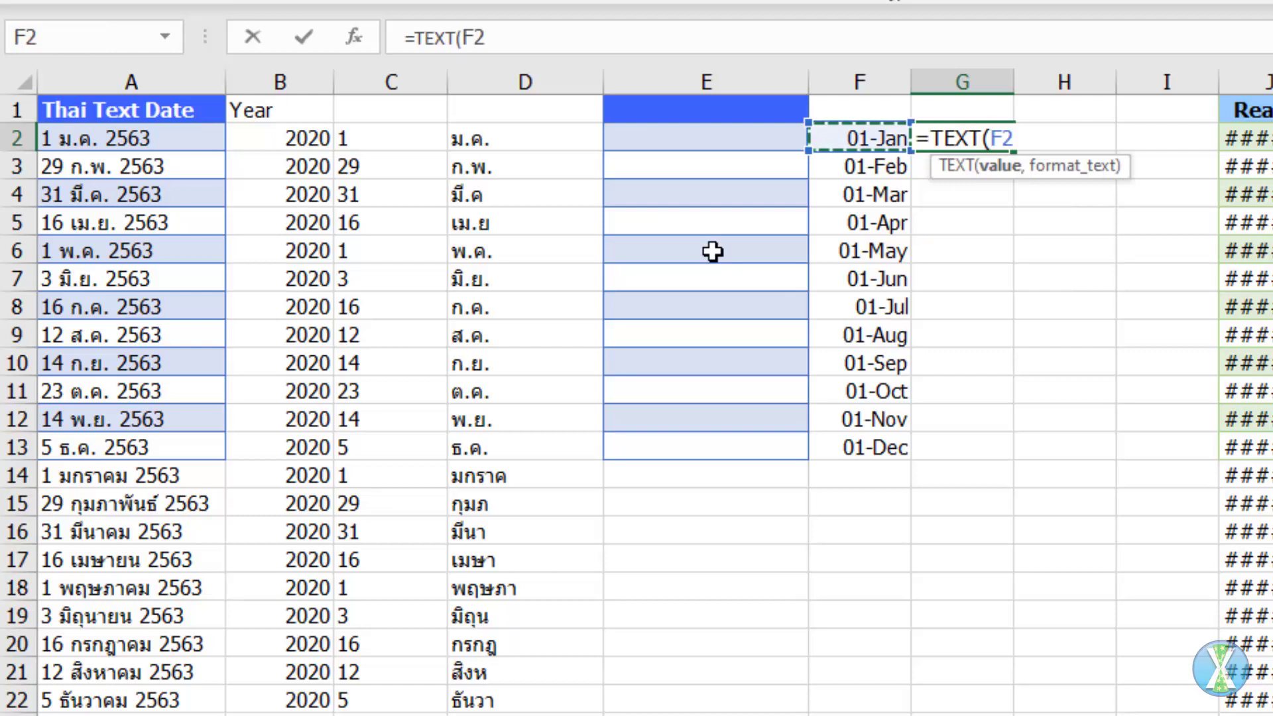
text(,"")
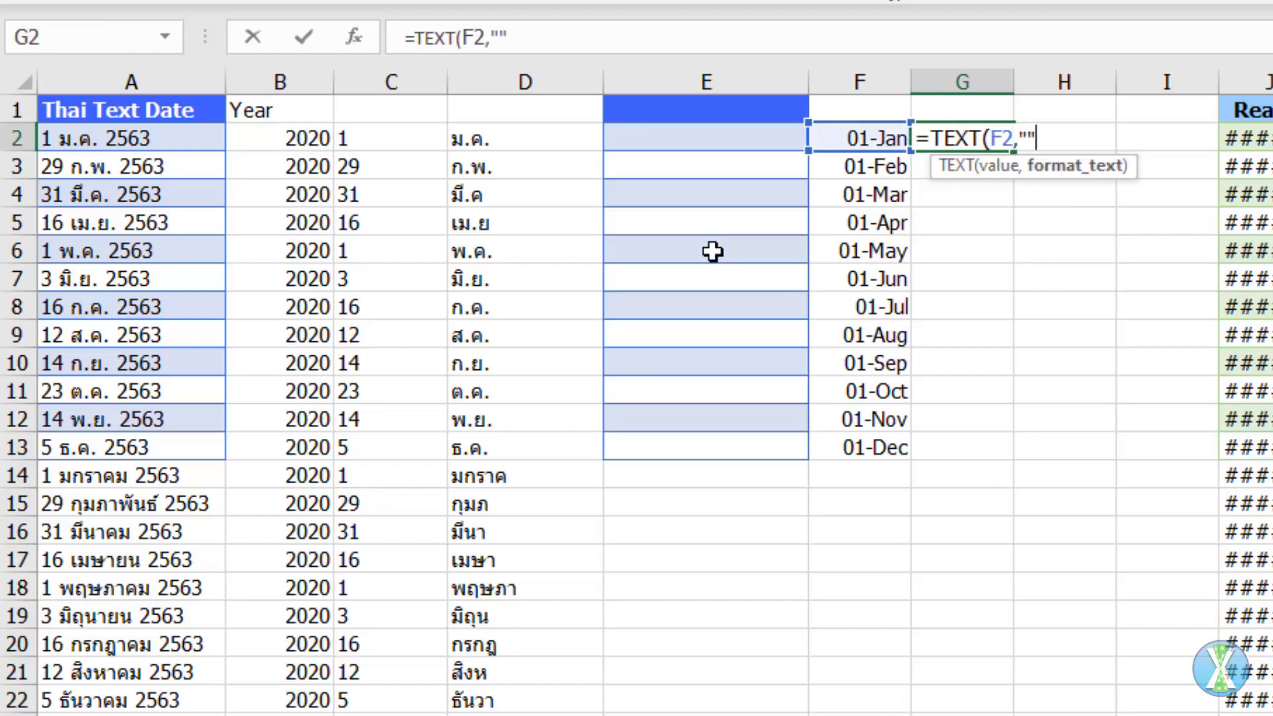
text())
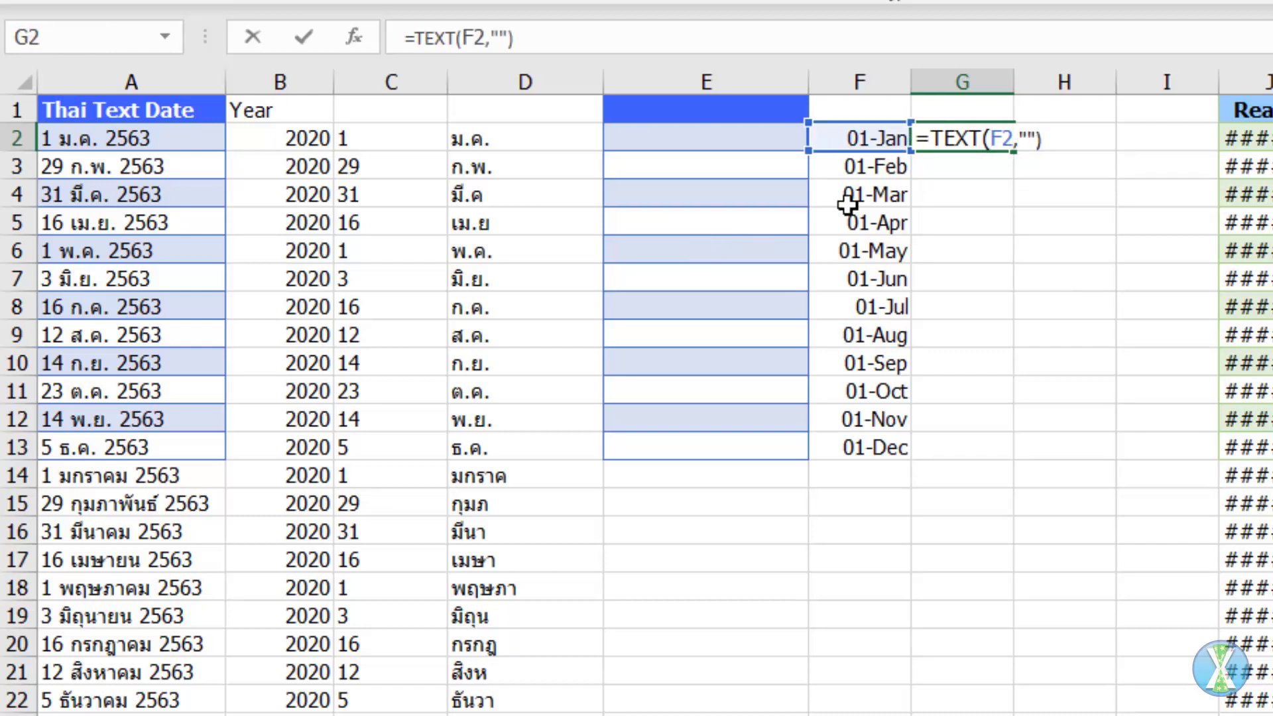
click(1028, 138)
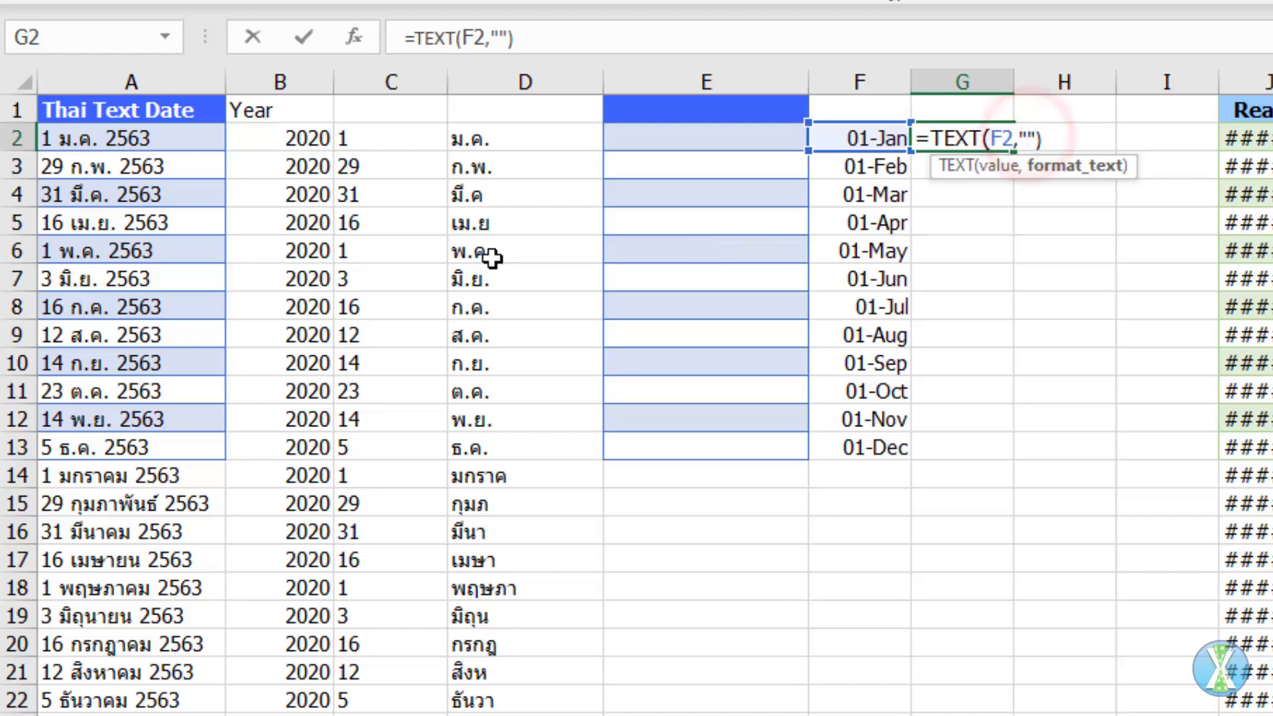
text(ดดด)
key(ctrl+Return)
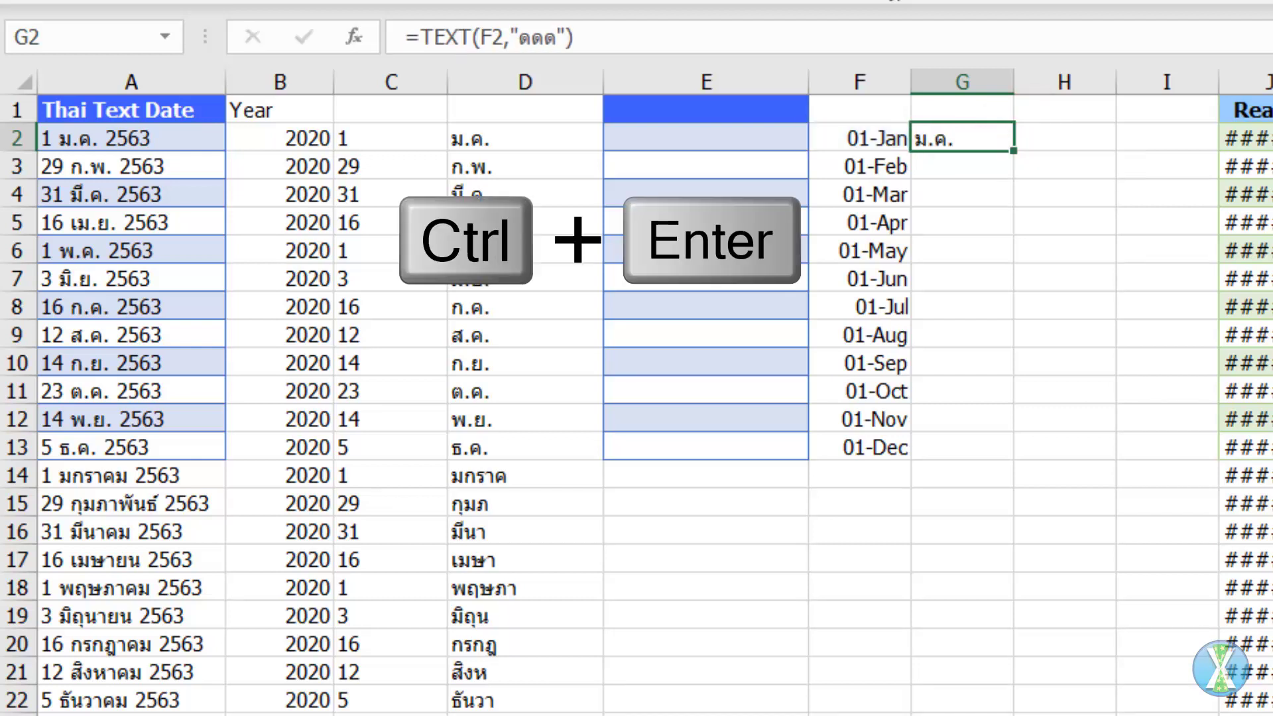
drag(1014, 151, 977, 455)
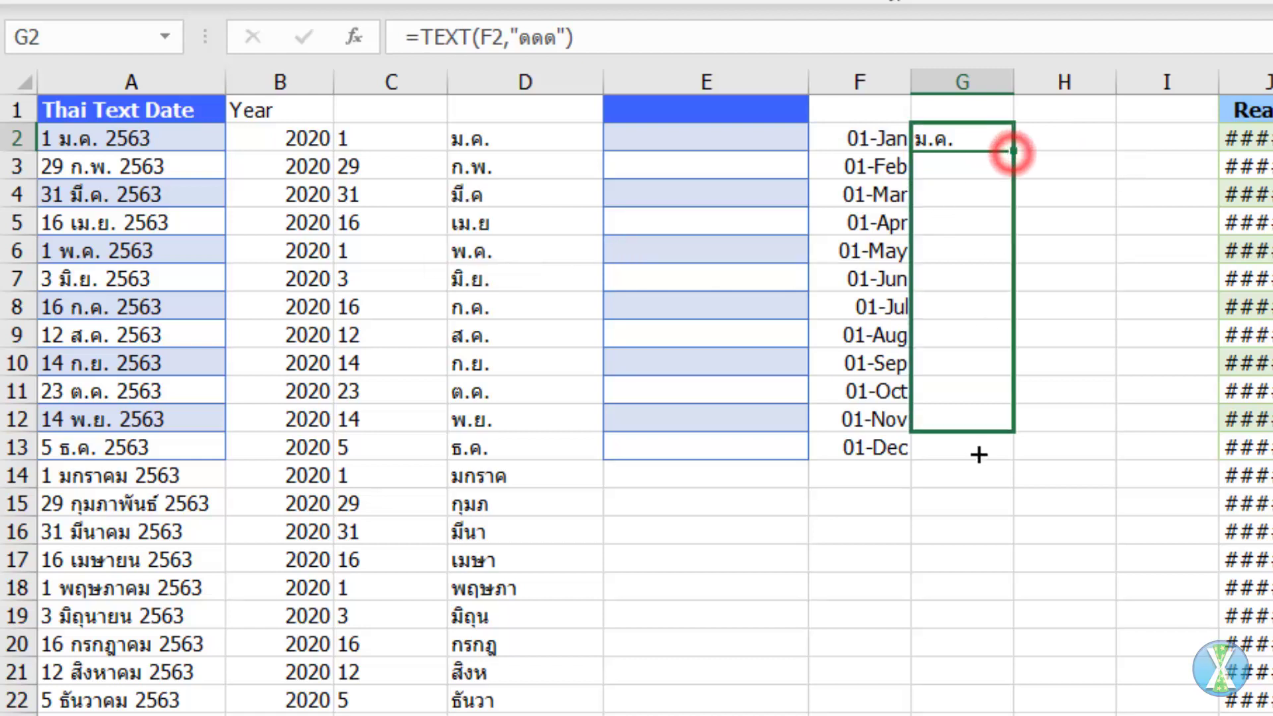
click(502, 139)
Wrap D2's formula in MATCH against $G$2:$G$13 and fill it down column D.
click(422, 28)
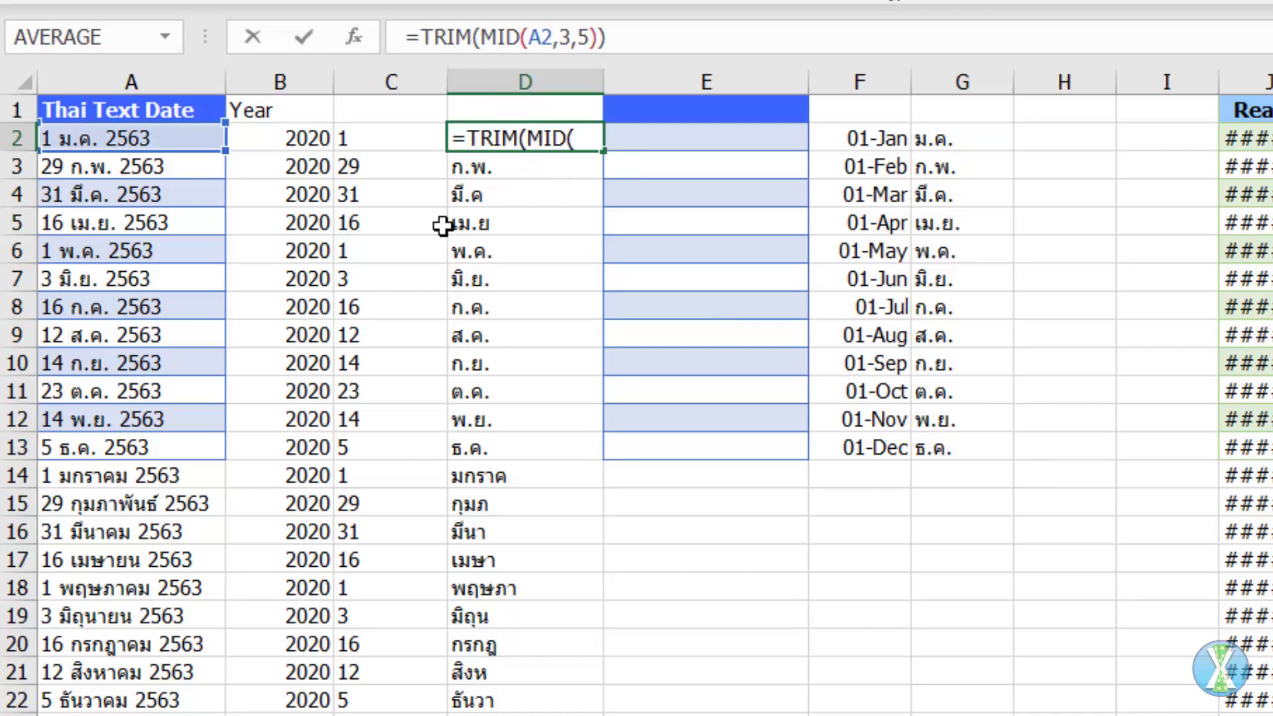
text(match)
key(Tab)
key(End)
text(,)
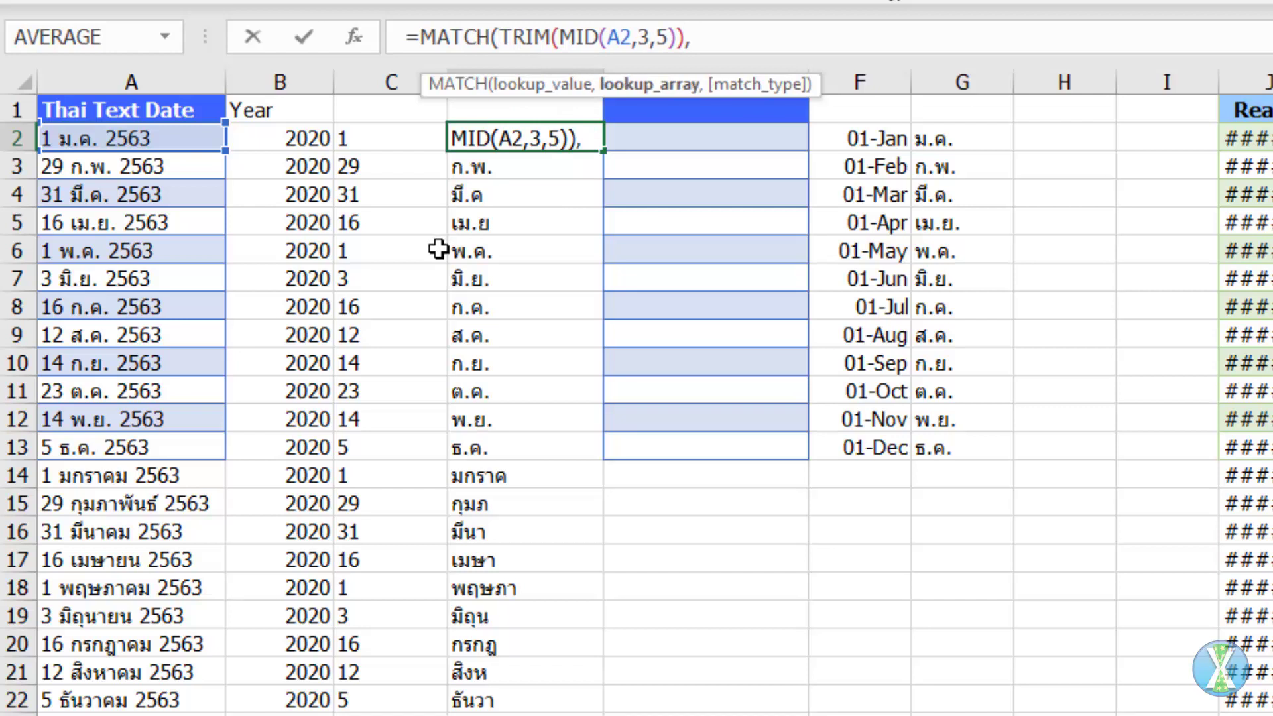
drag(953, 135, 952, 442)
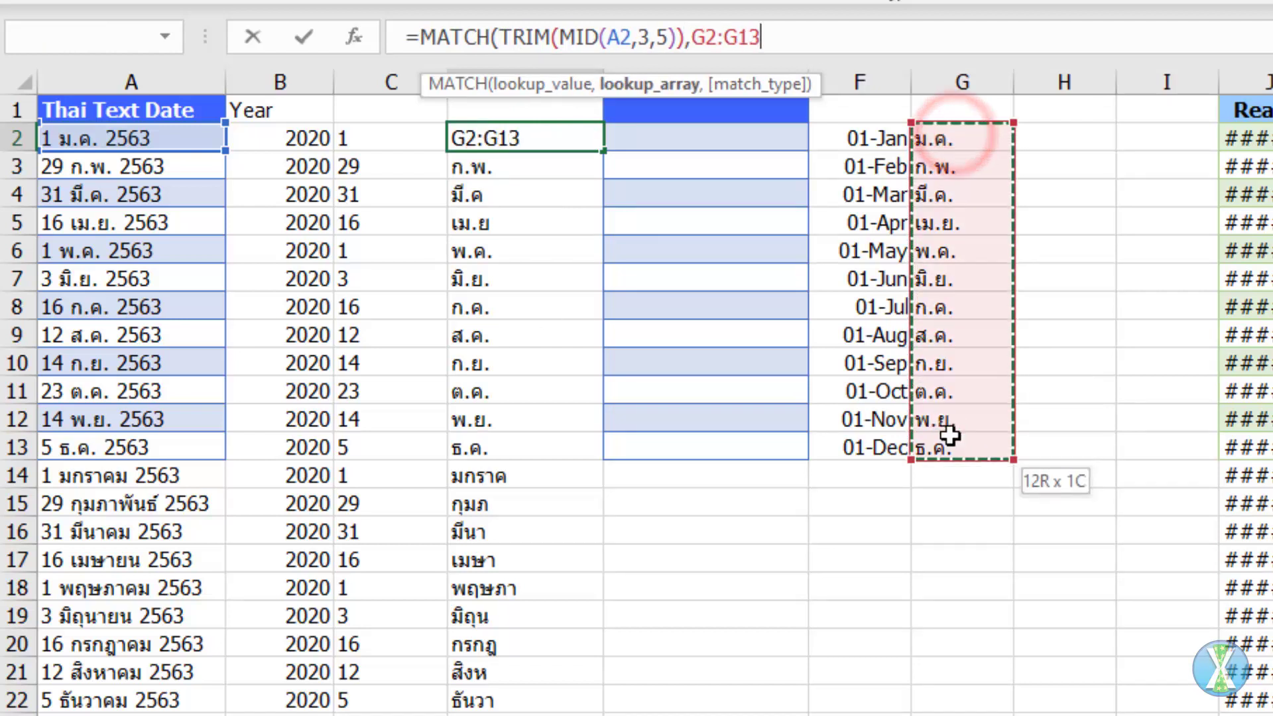
key(F4)
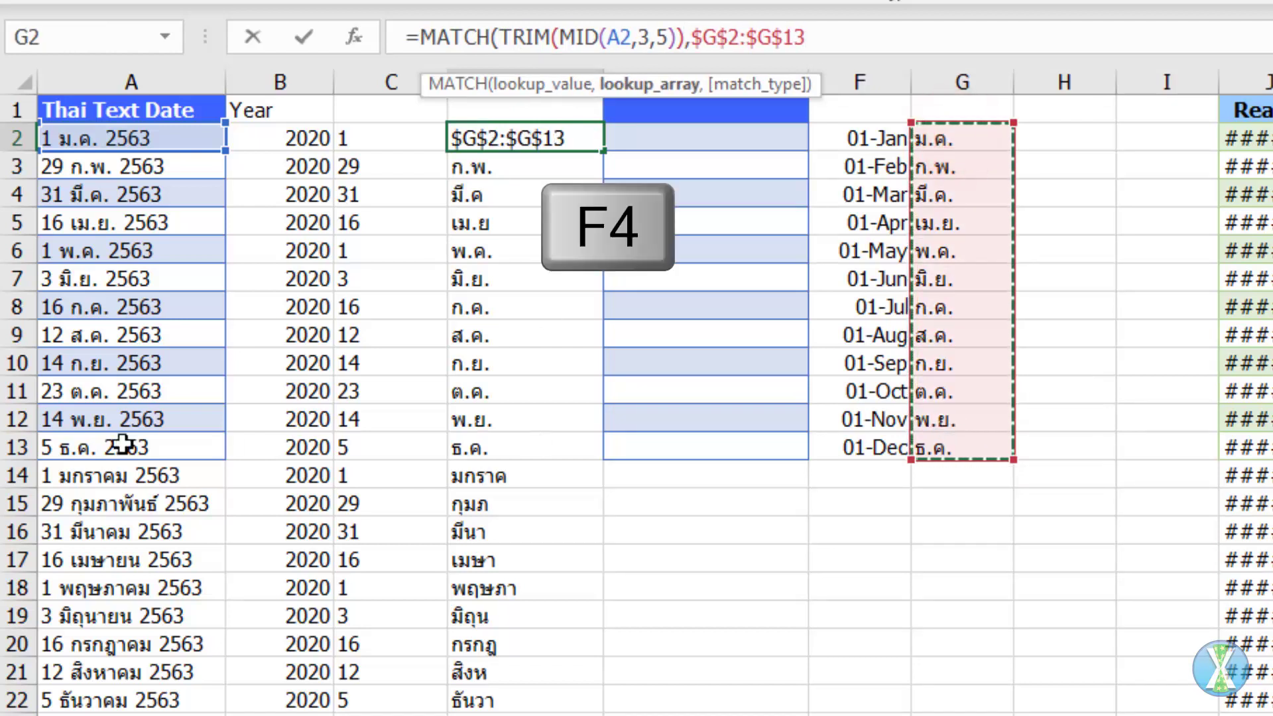
text(,)
key(ctrl+Return)
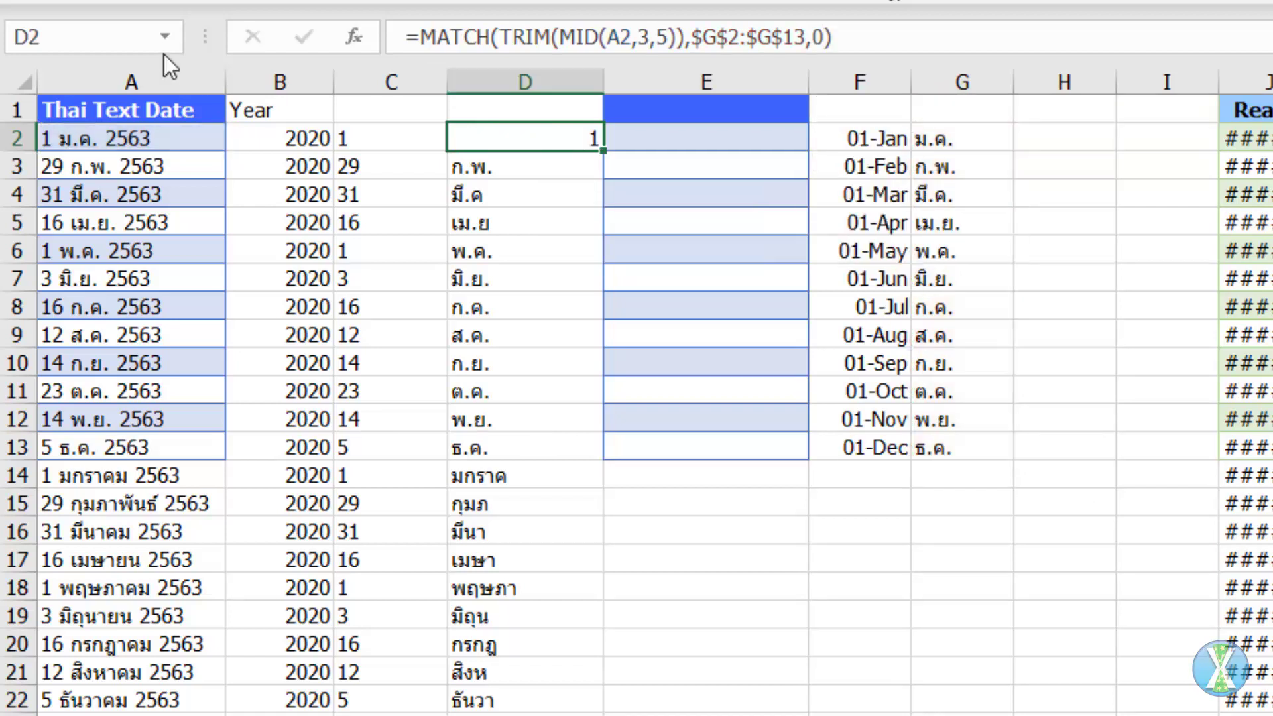
double_click(603, 151)
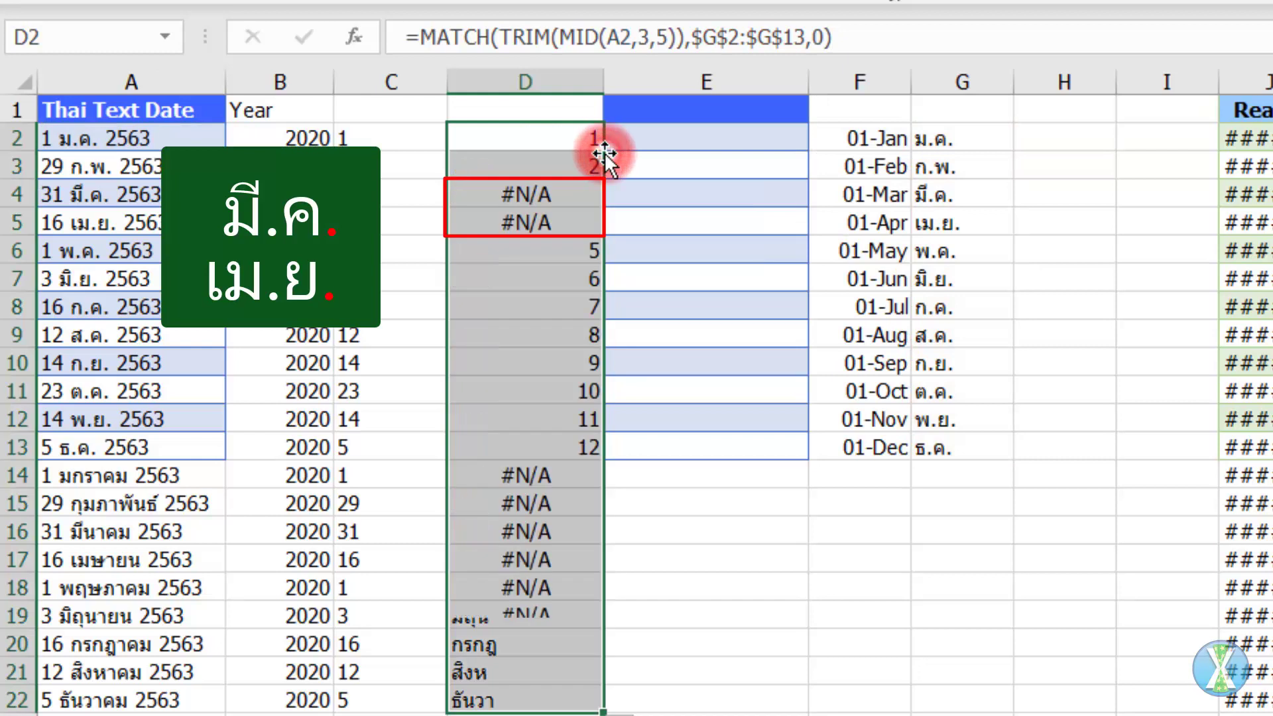
click(587, 191)
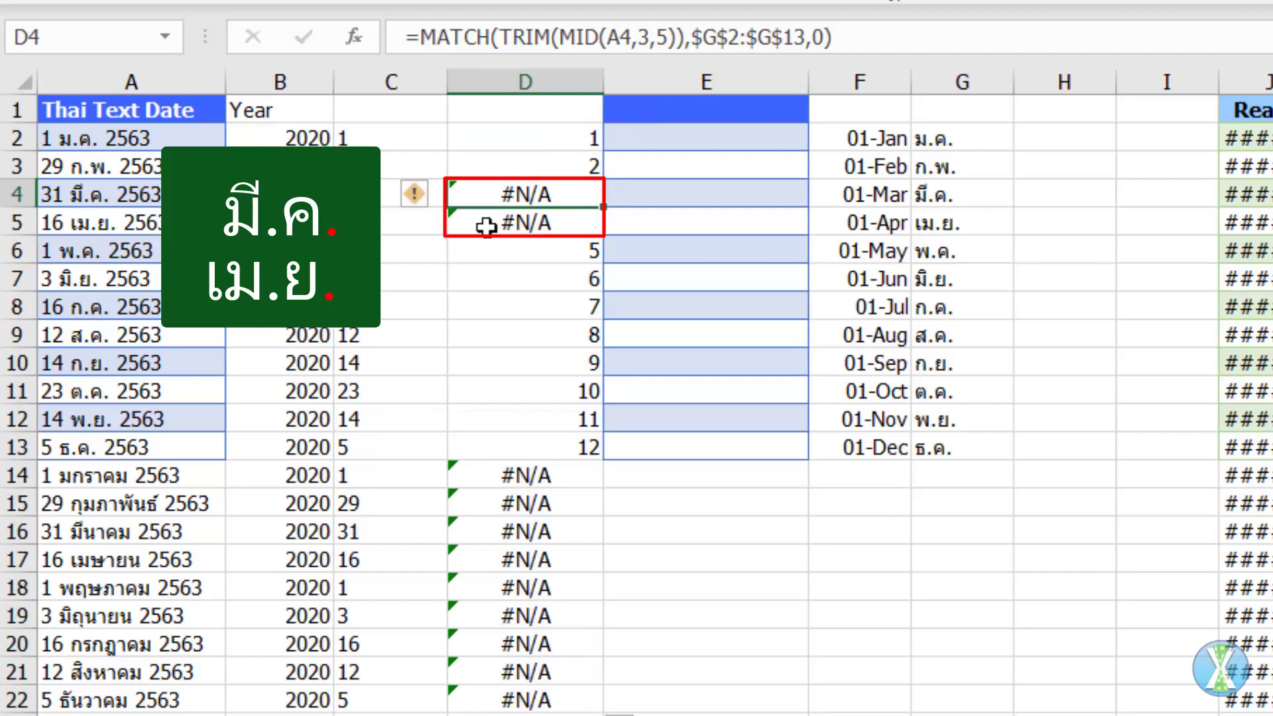
Append &"*" to the MATCH lookup value in D2:D13 so all twelve months match.
drag(535, 138, 519, 446)
click(683, 38)
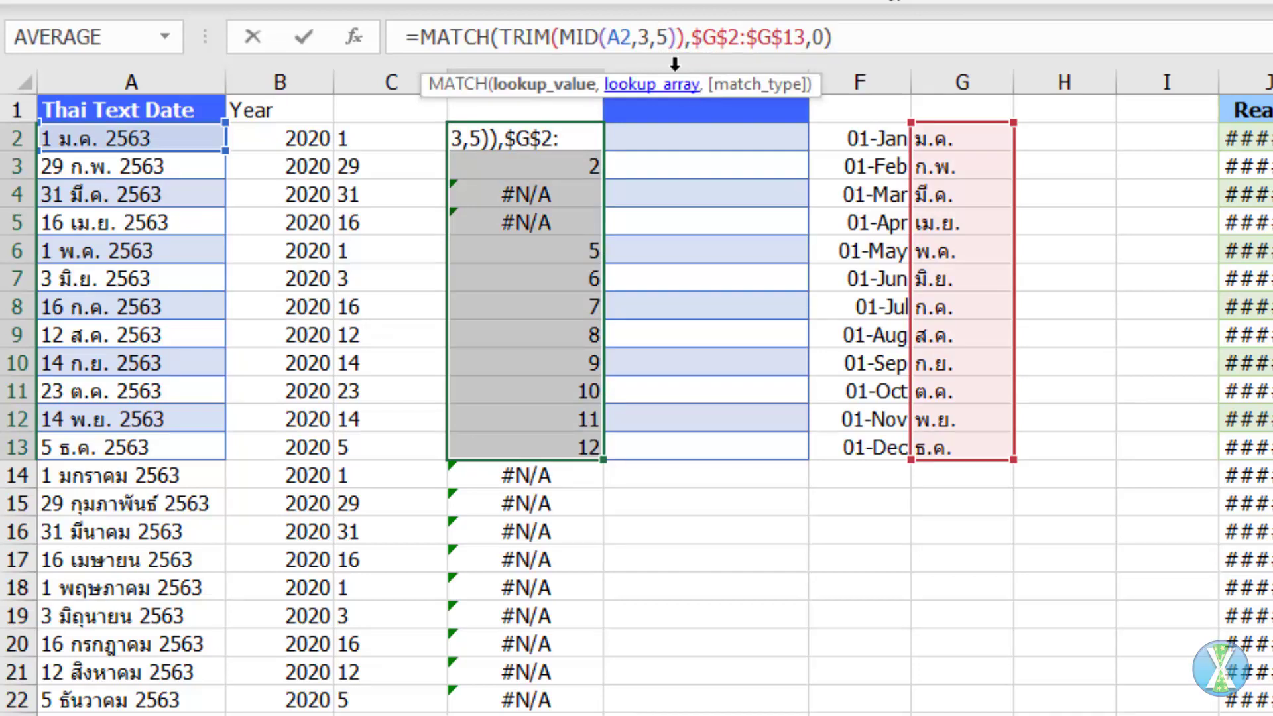
text(&)
text(")
text(*")
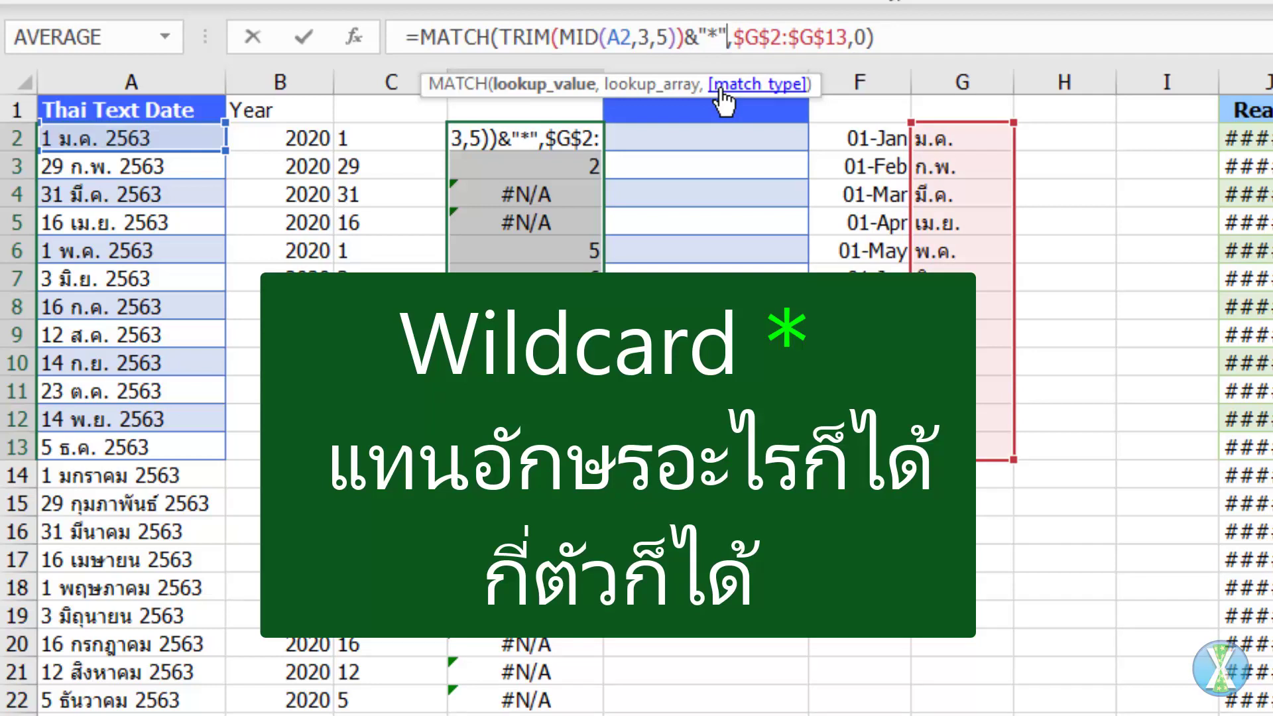
key(ctrl+Return)
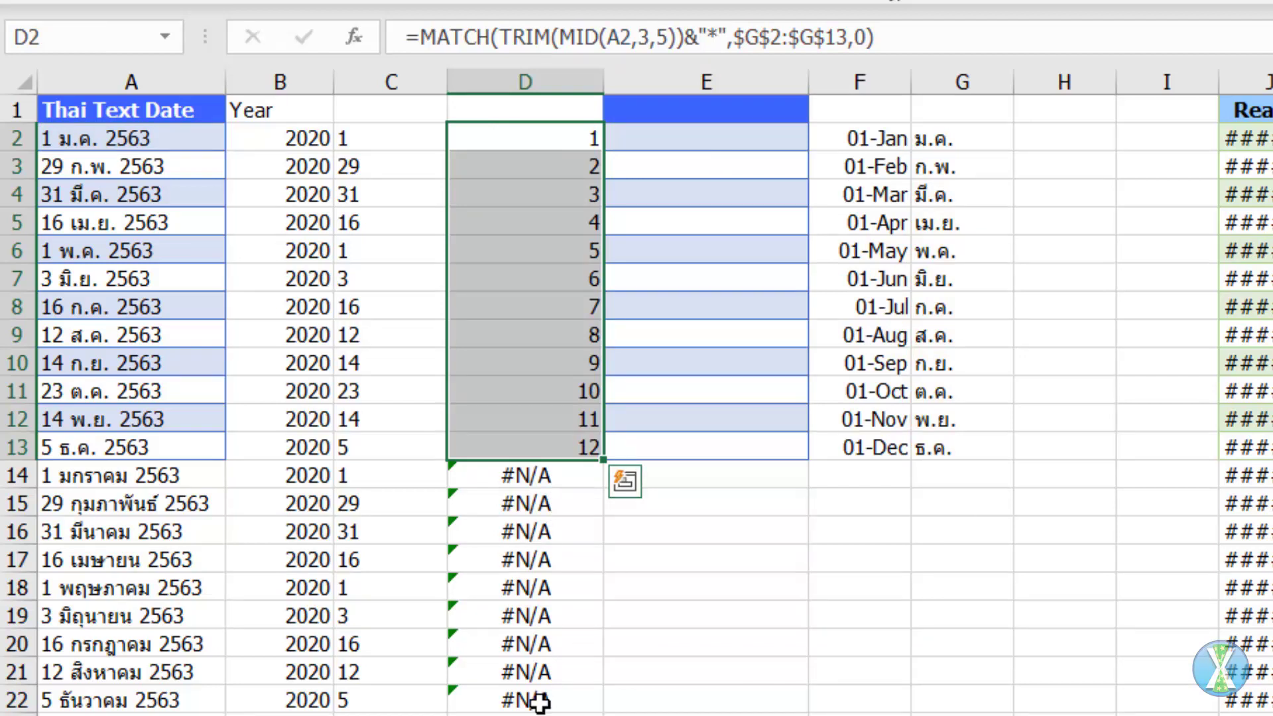
click(965, 137)
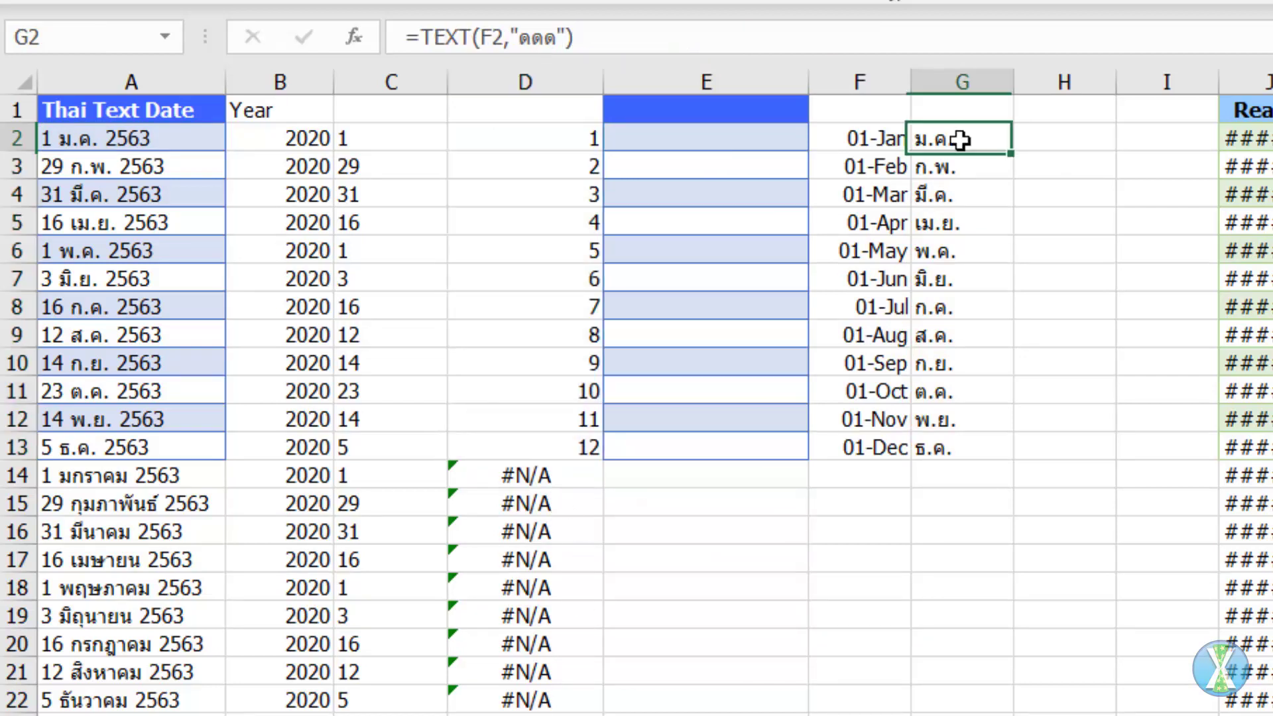
Copy G2's formula into G14 as =TEXT(F2,"ดดดด") and fill full month names to G25.
triple_click(663, 40)
key(ctrl+c)
key(Escape)
click(938, 472)
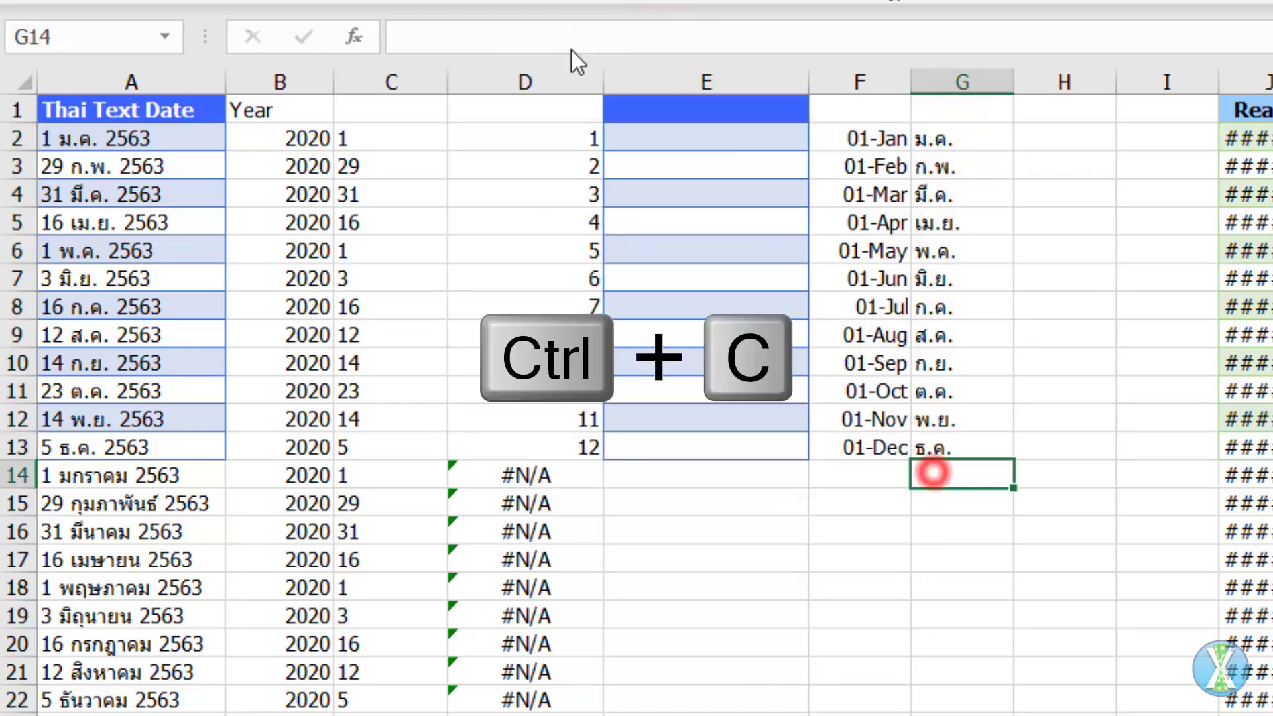
click(523, 29)
key(ctrl+v)
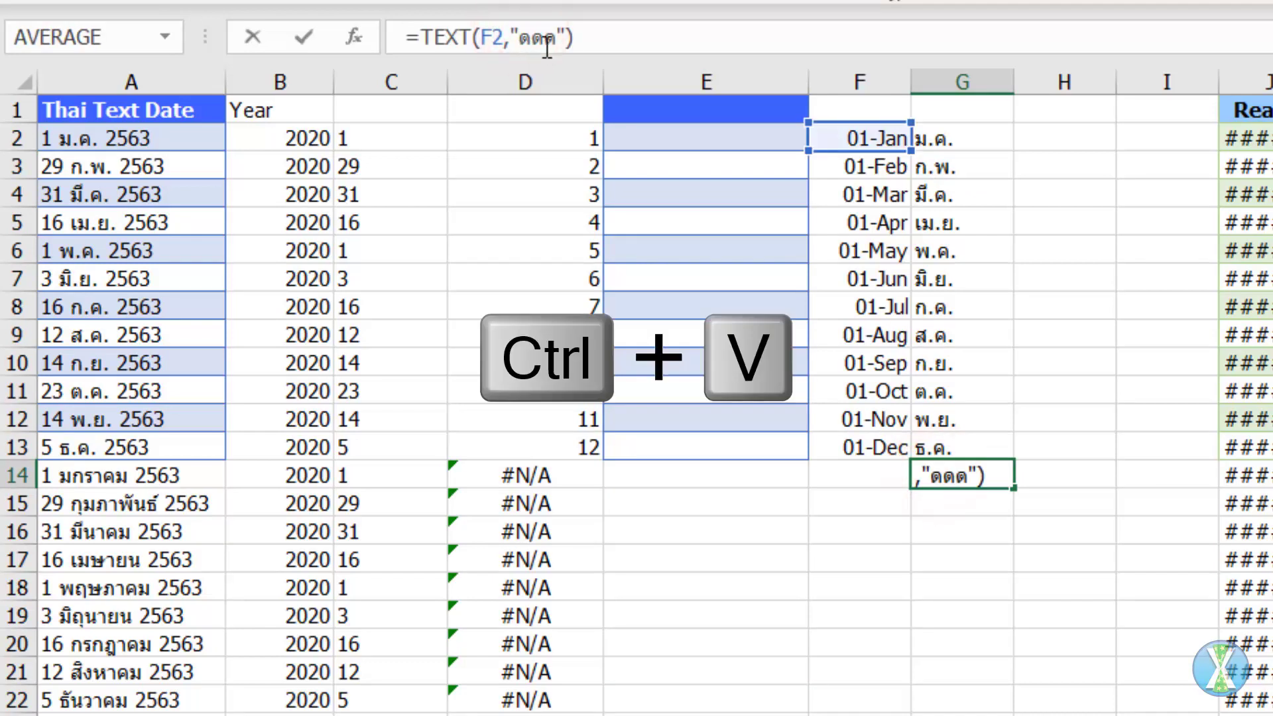
text(ด)
key(ctrl+Return)
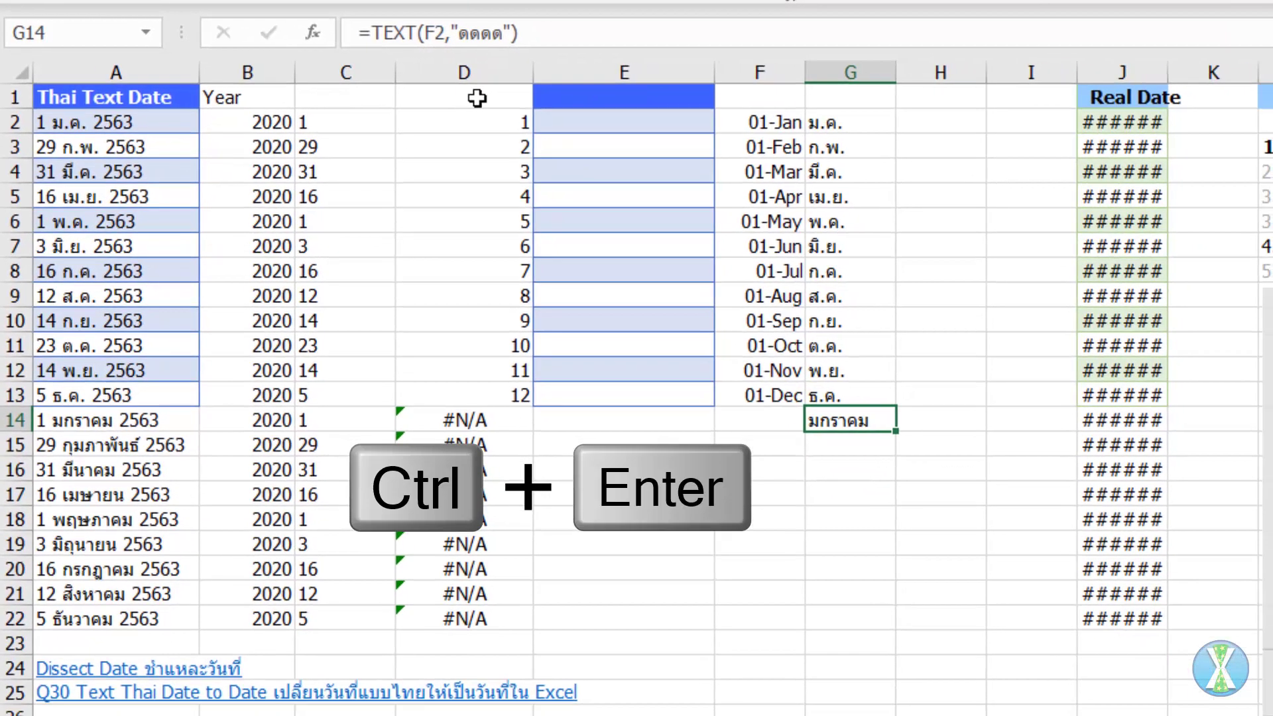
drag(895, 428, 894, 701)
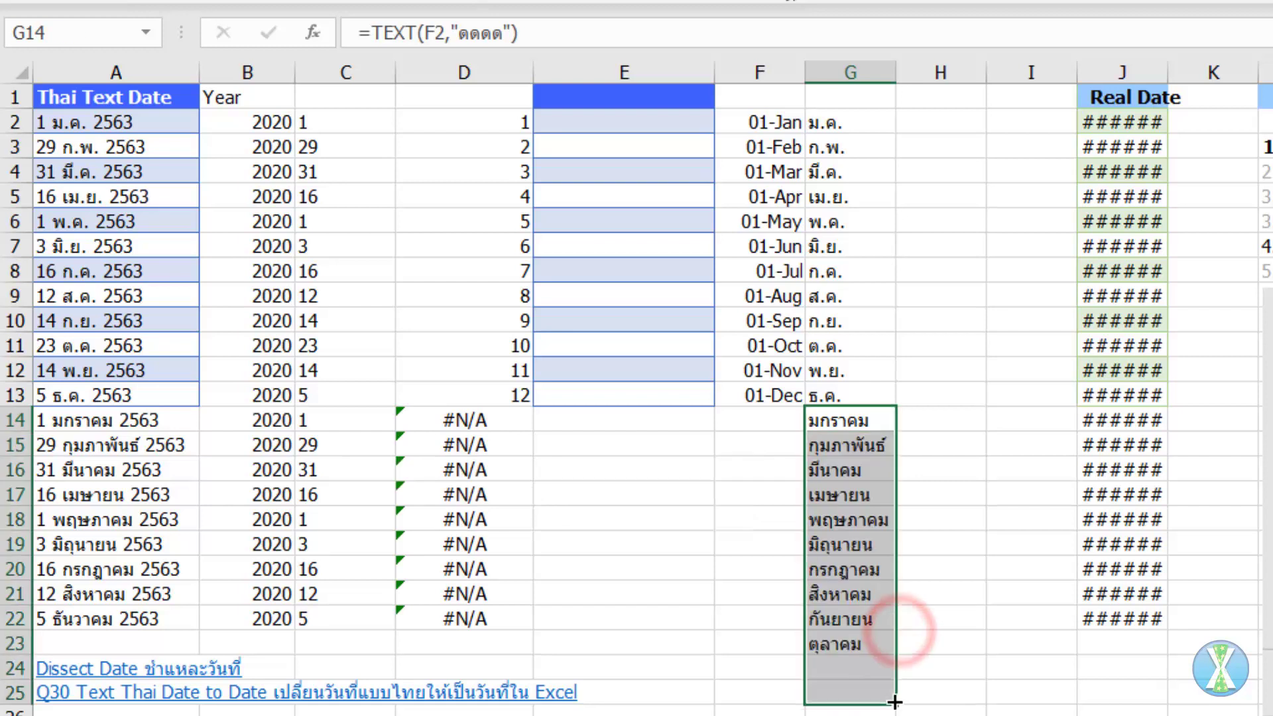
Fix D14 to =MATCH(TRIM(MID(A14,3,5))&"*",$G$14:$G$25,0) and copy it down to D22.
click(452, 415)
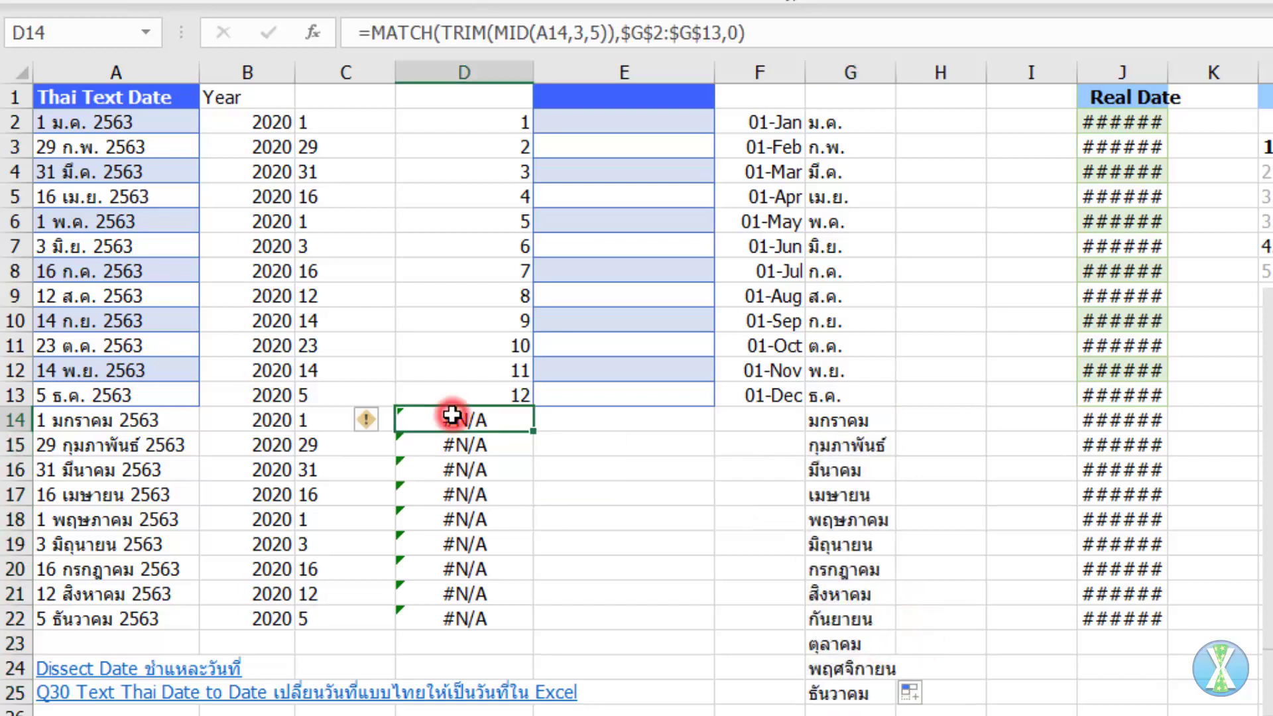
click(635, 37)
click(615, 34)
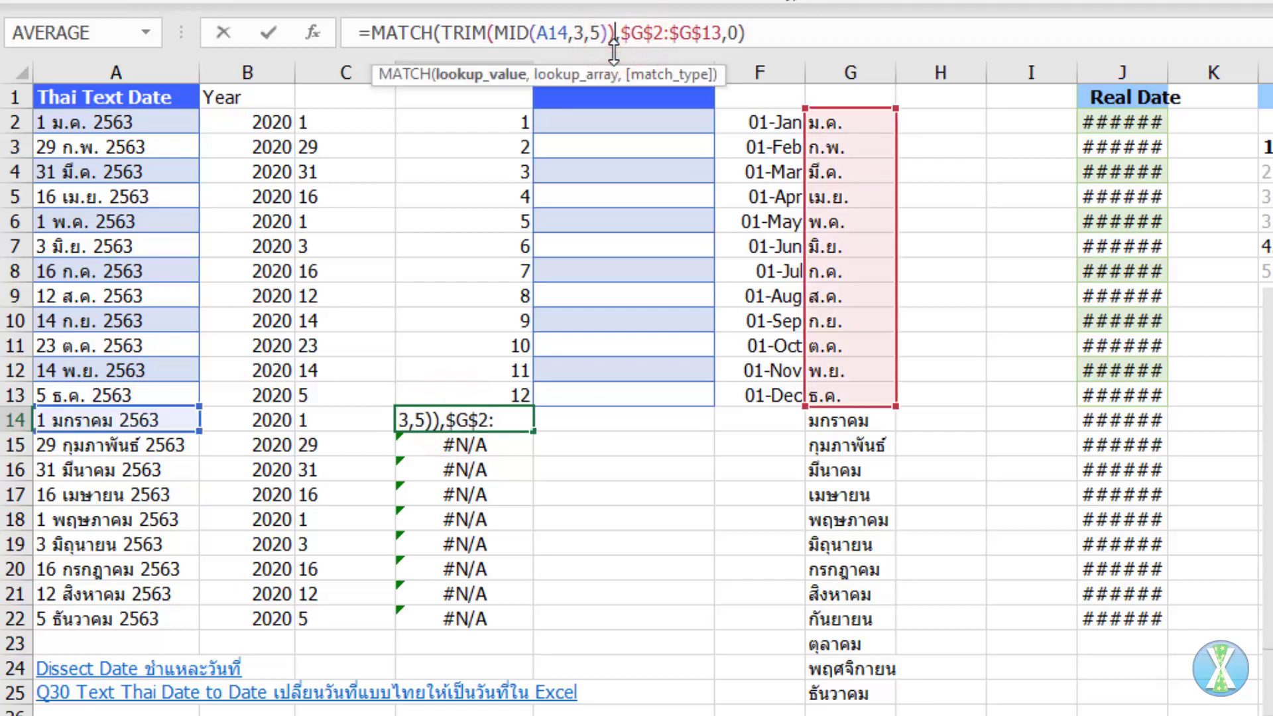
text(&"*")
drag(896, 159, 867, 472)
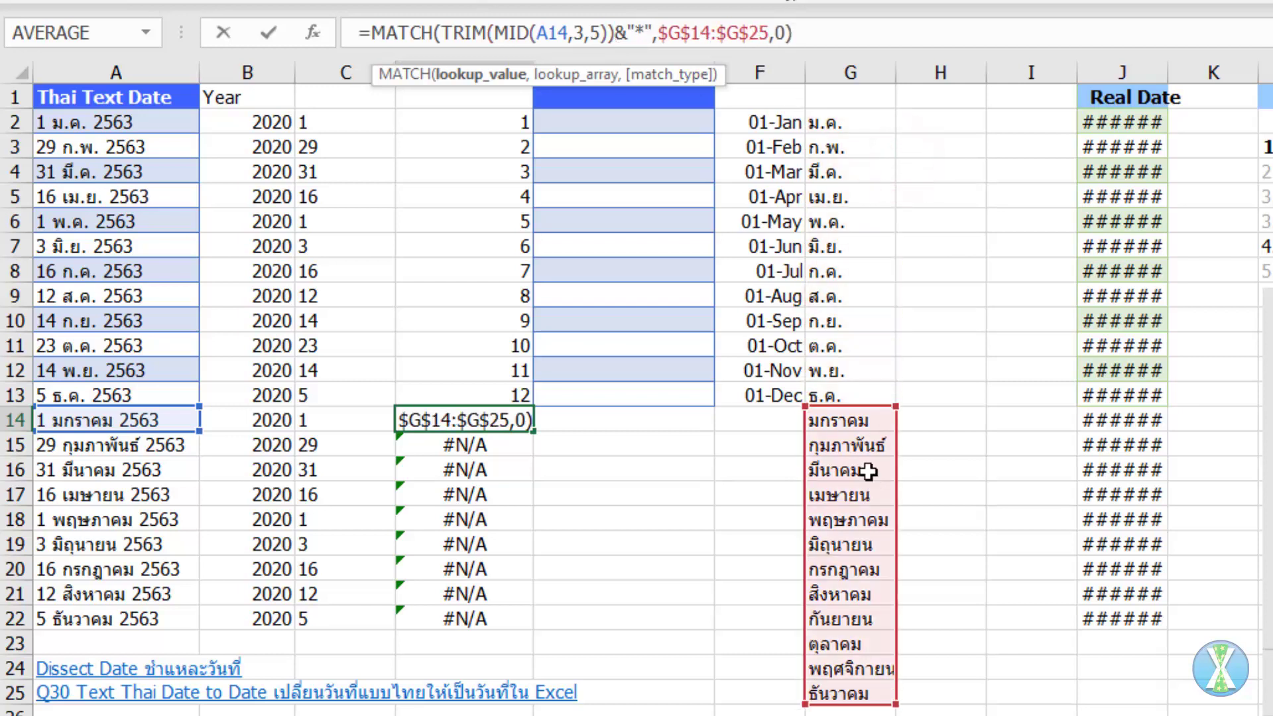
key(ctrl+Return)
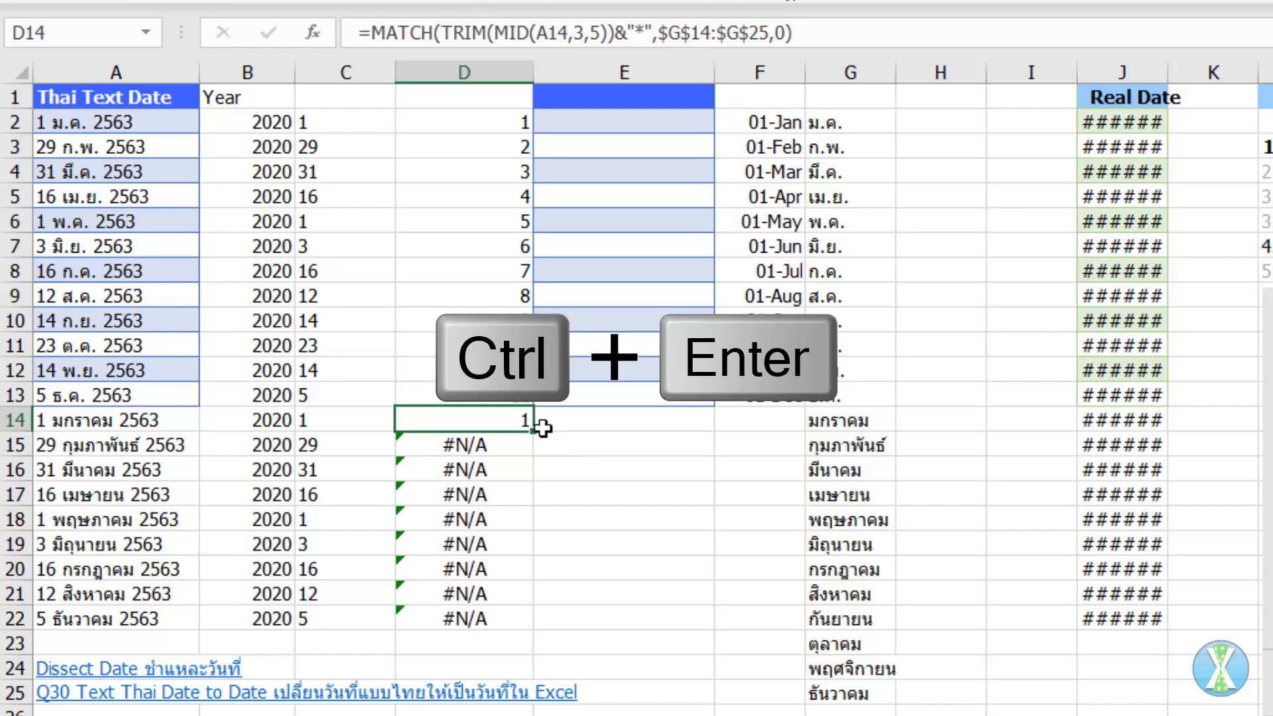
drag(532, 429, 533, 630)
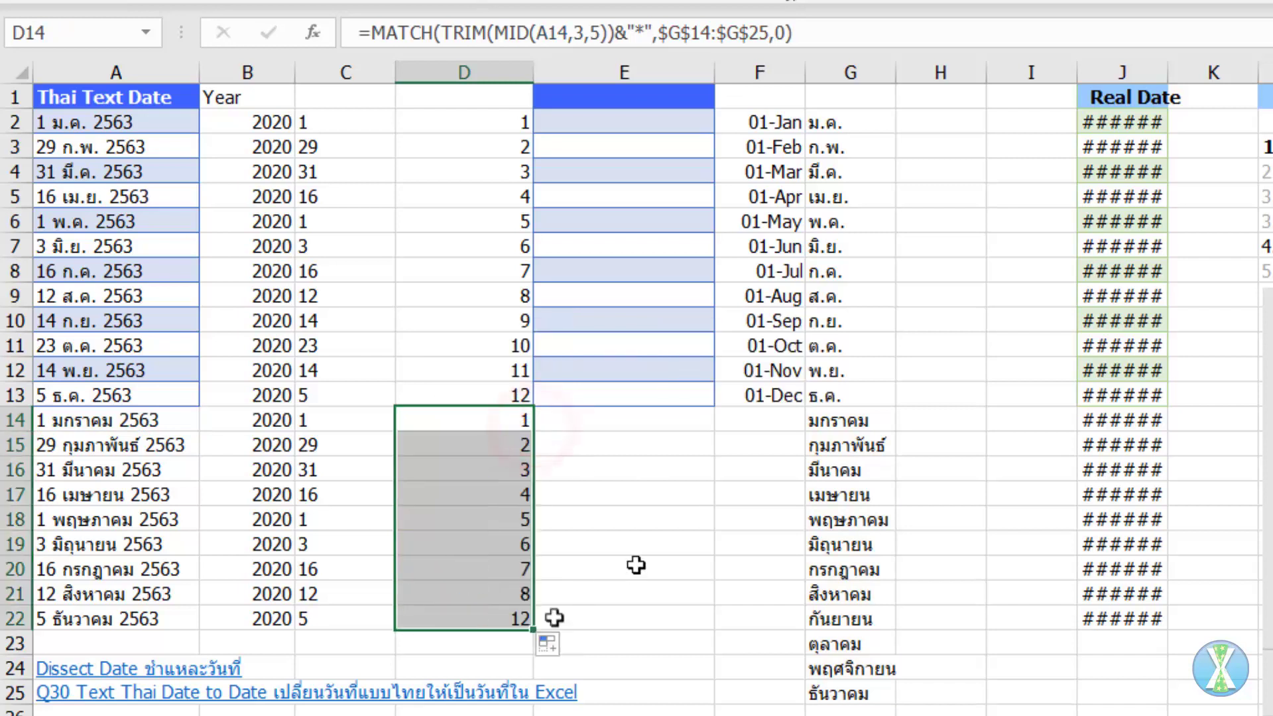
click(600, 124)
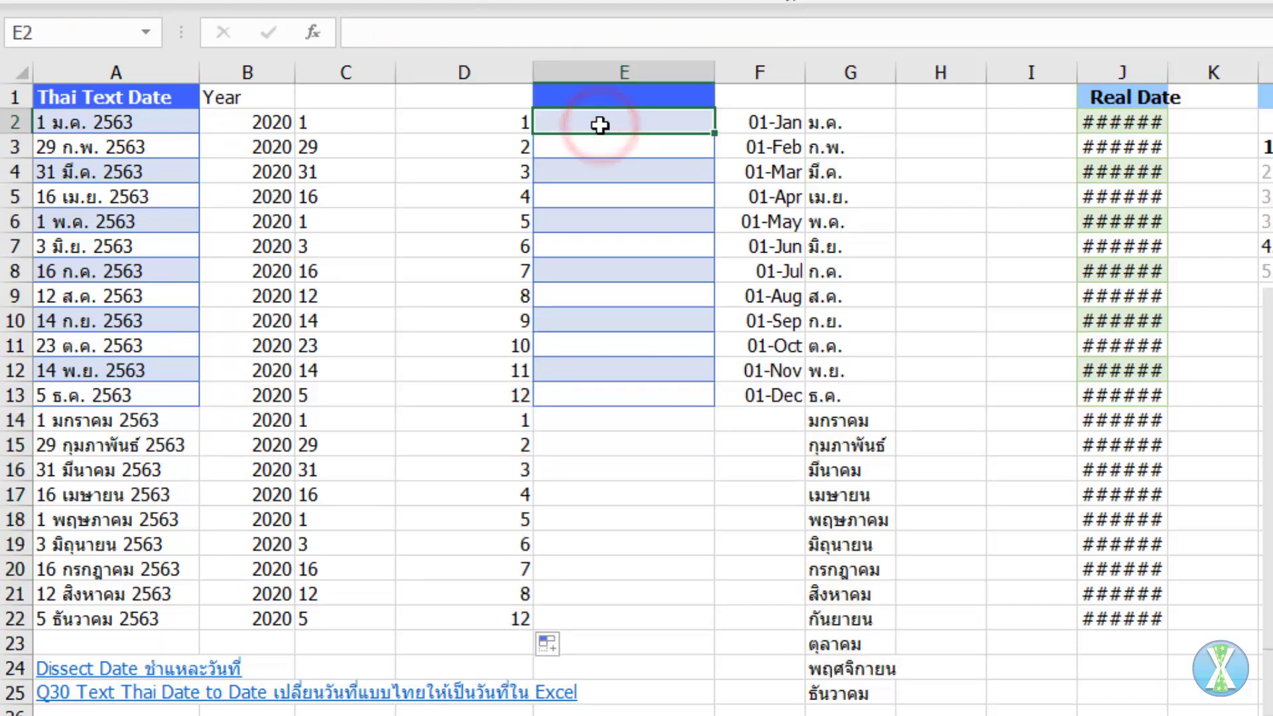
Enter =DATE(B2,D2,C2) in E2 and fill it into E2:E22.
text(=d)
key(Tab)
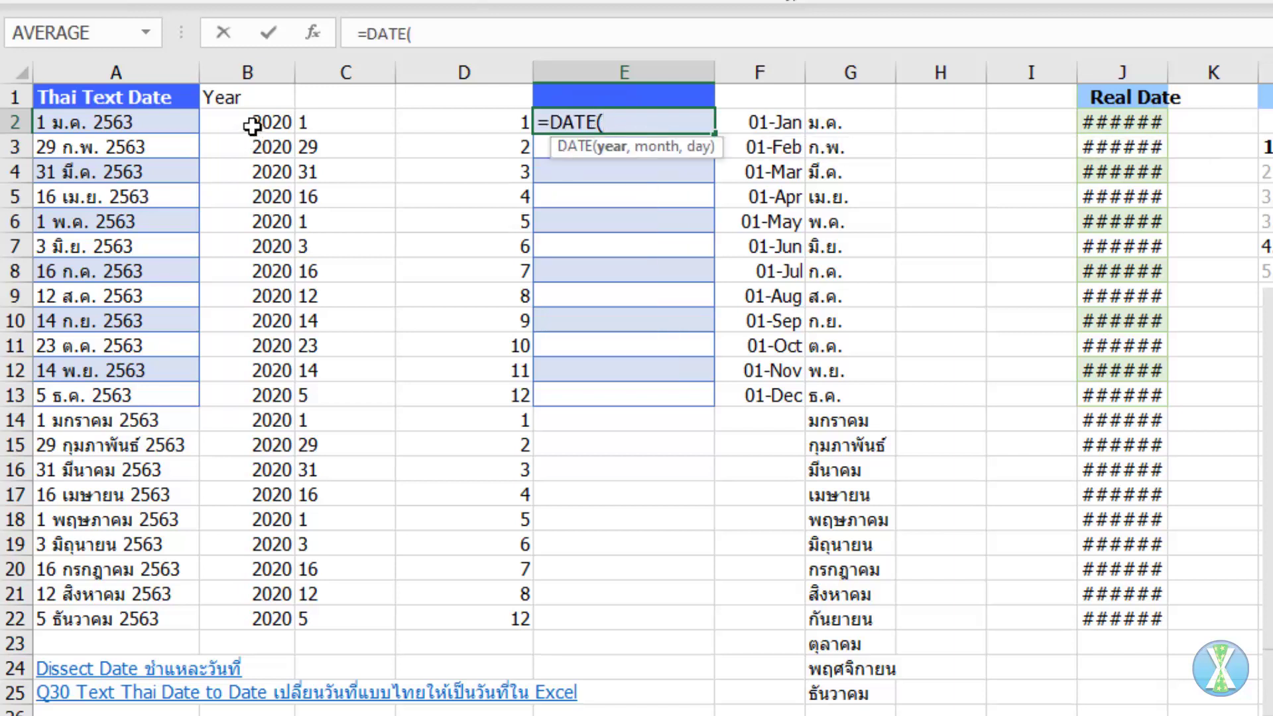
click(252, 126)
text(,)
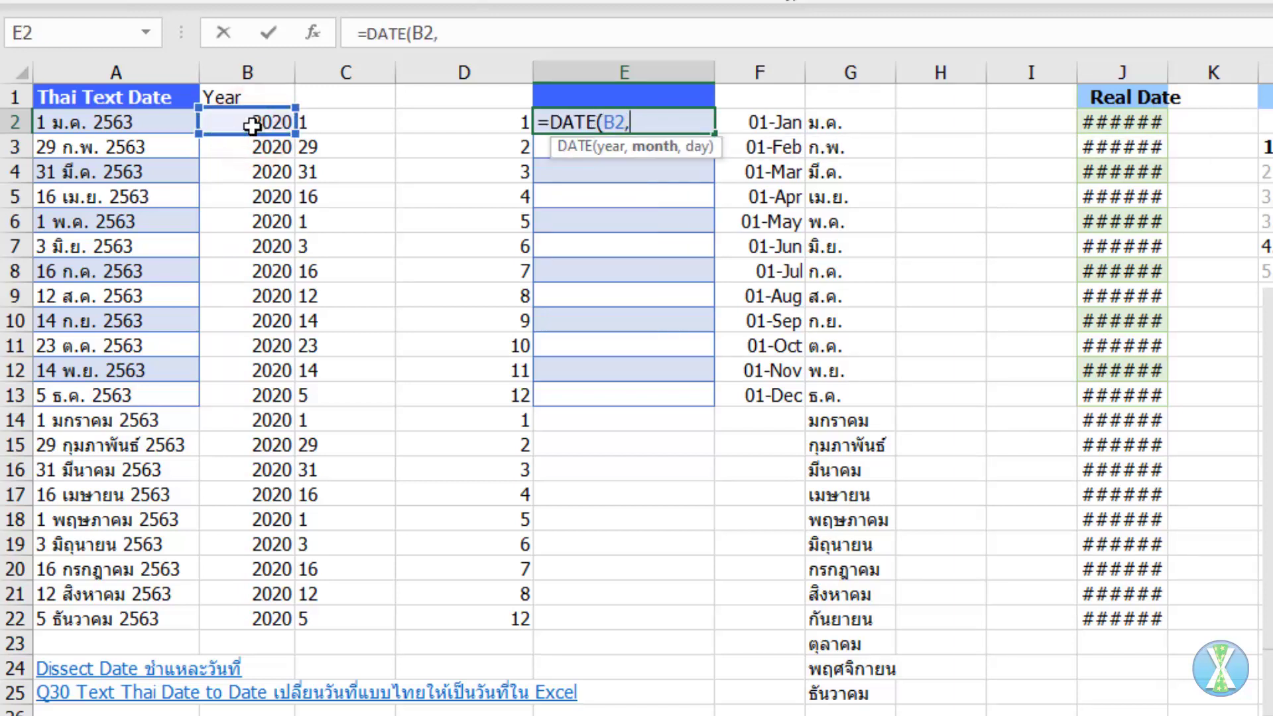
click(463, 118)
text(,)
click(361, 118)
text())
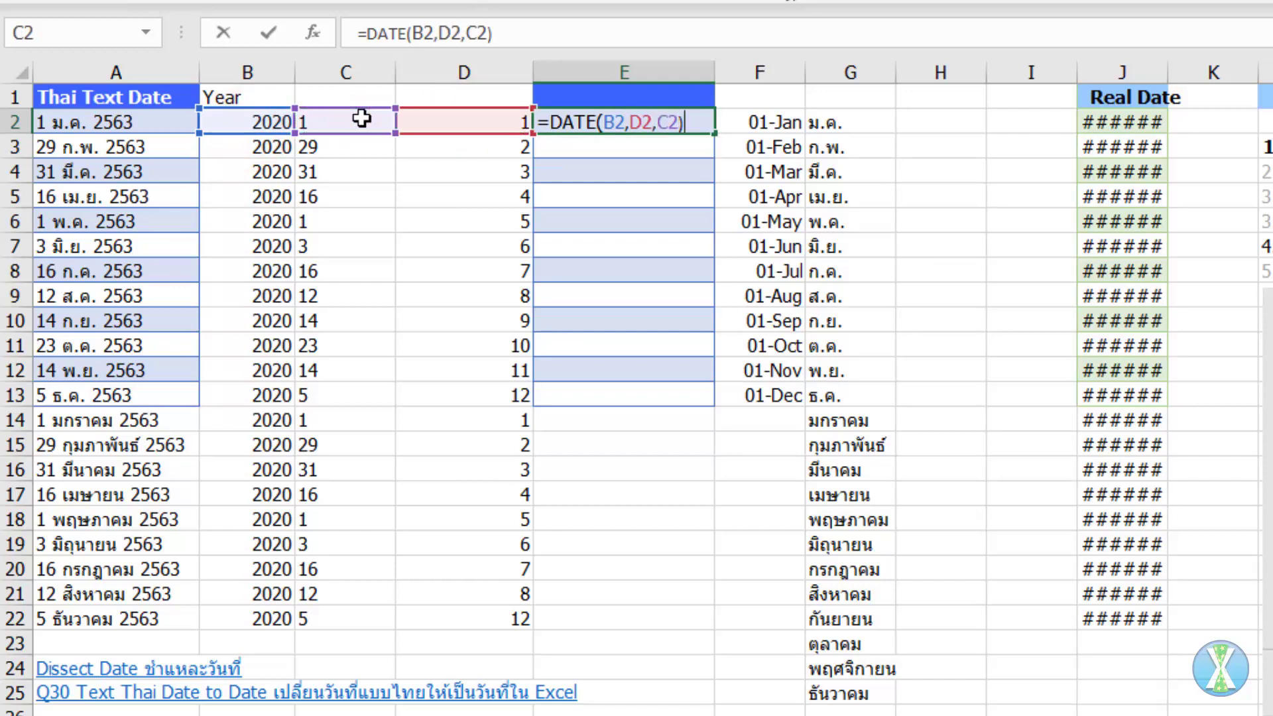
key(ctrl+Return)
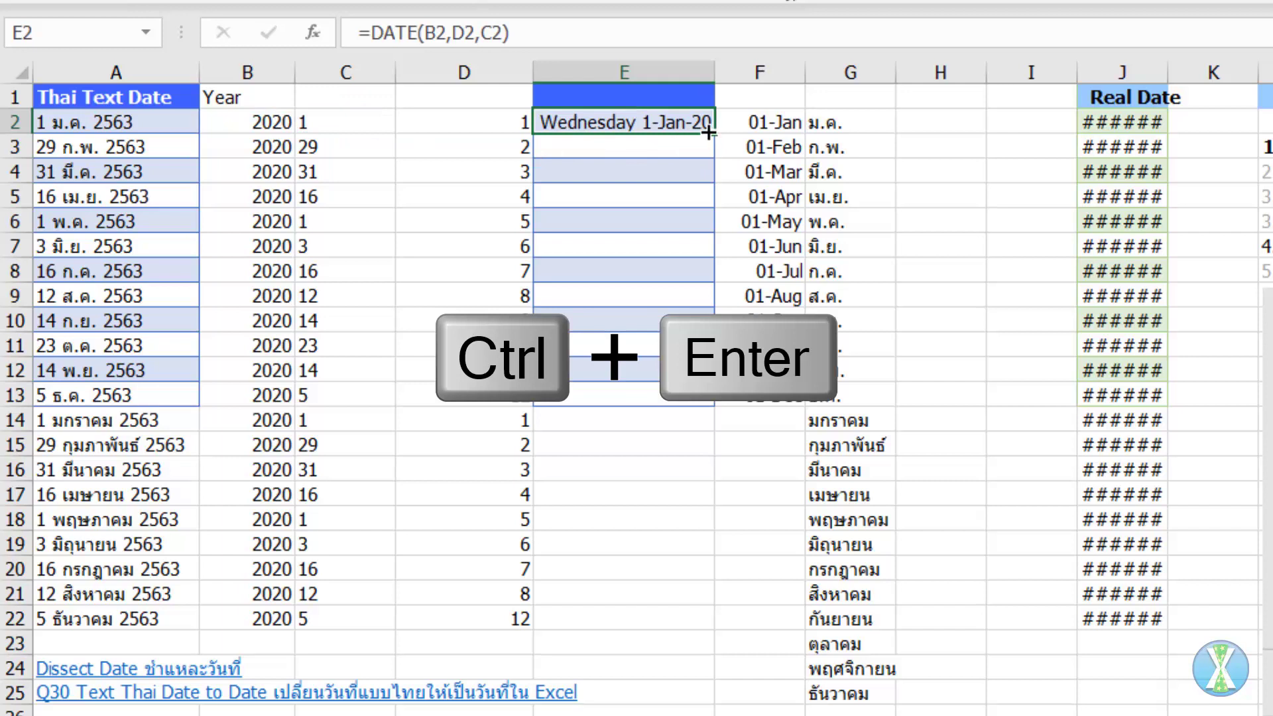
drag(683, 121, 641, 616)
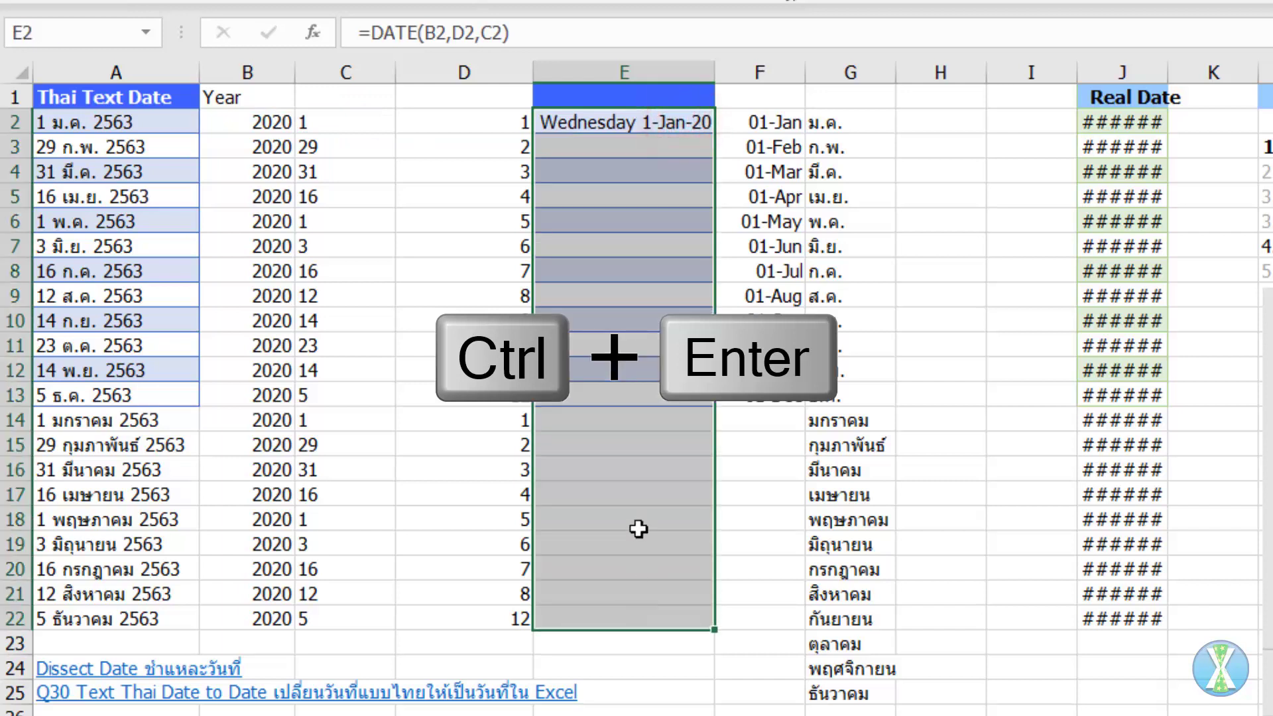
key(F2)
key(ctrl+Return)
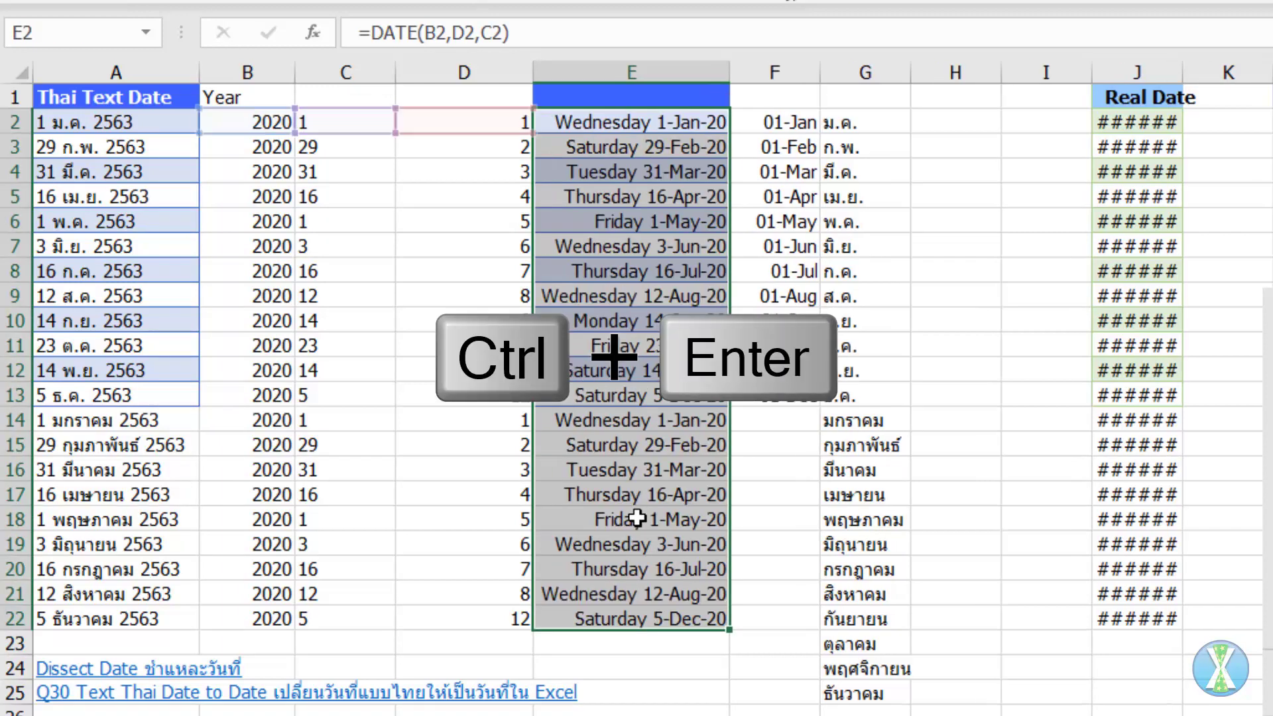
Review the year, day and month helper formulas in B2, C2 and D2 alongside E2's DATE formula.
click(598, 123)
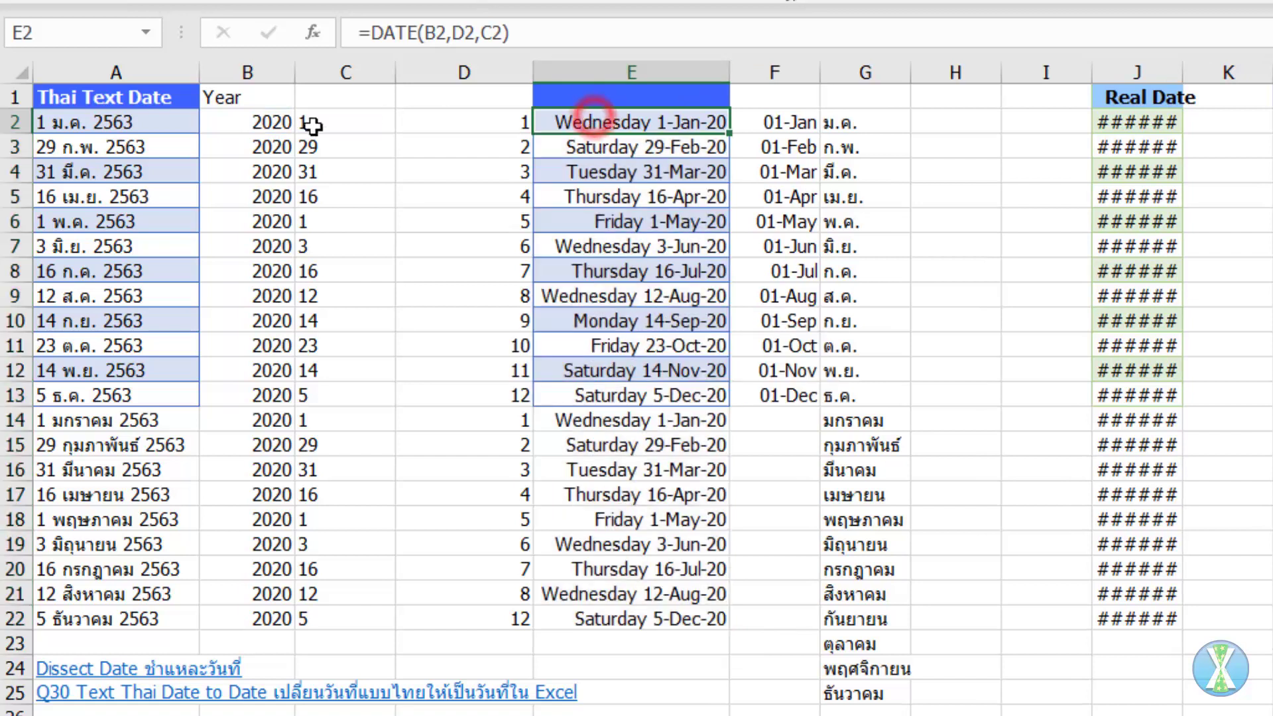
click(256, 123)
click(347, 125)
click(478, 123)
click(578, 126)
click(568, 30)
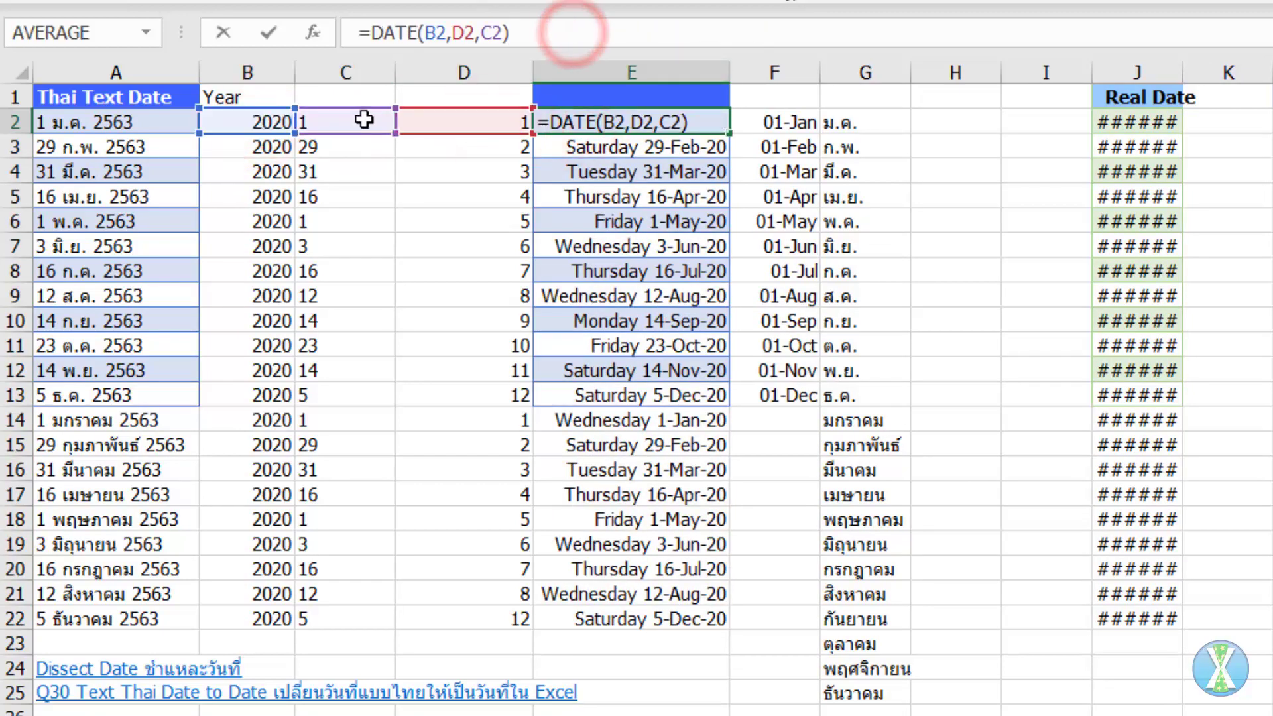
key(Escape)
Replace the B2 argument in E2's DATE formula with the year calculation from B2.
click(267, 123)
drag(369, 32, 541, 35)
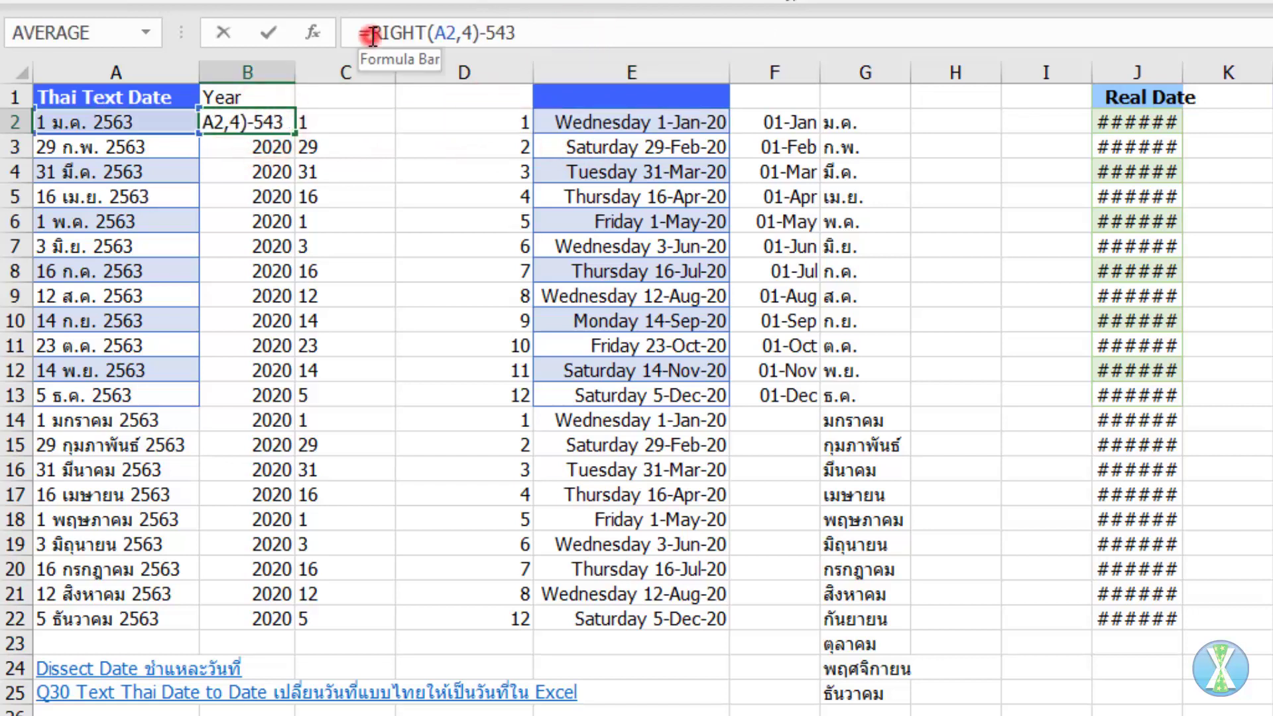
key(ctrl+c)
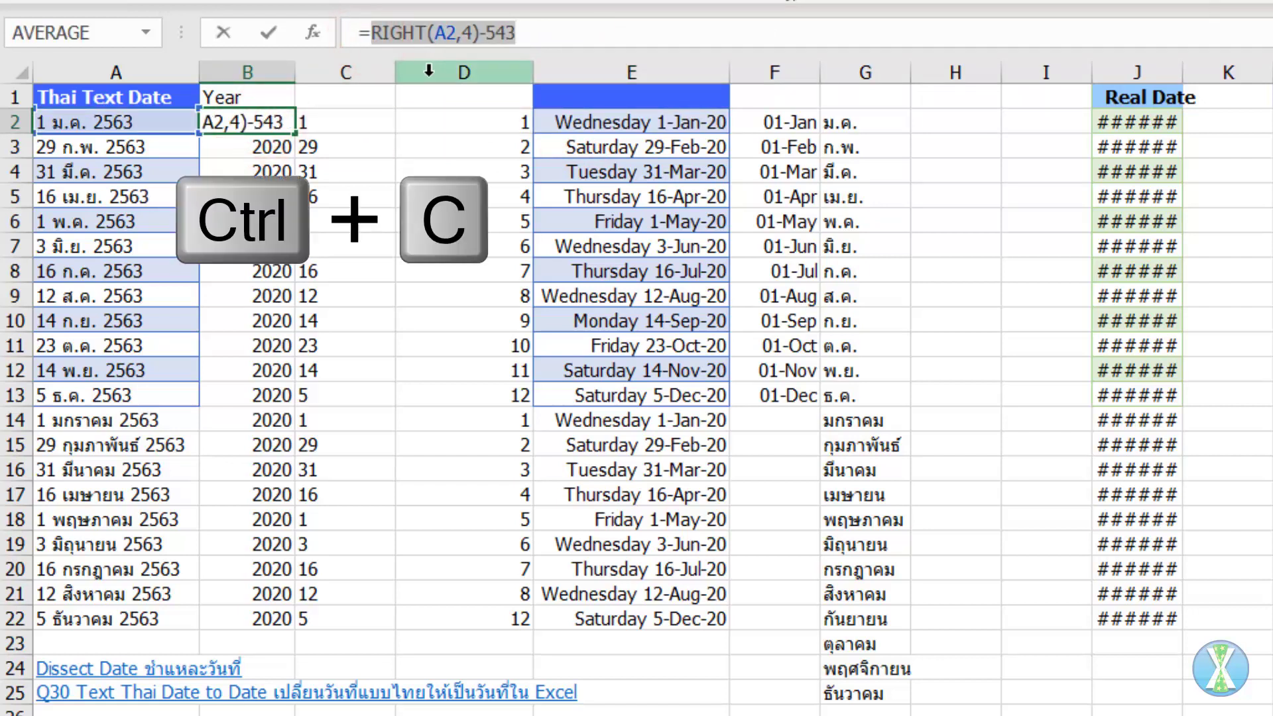
key(Escape)
click(578, 122)
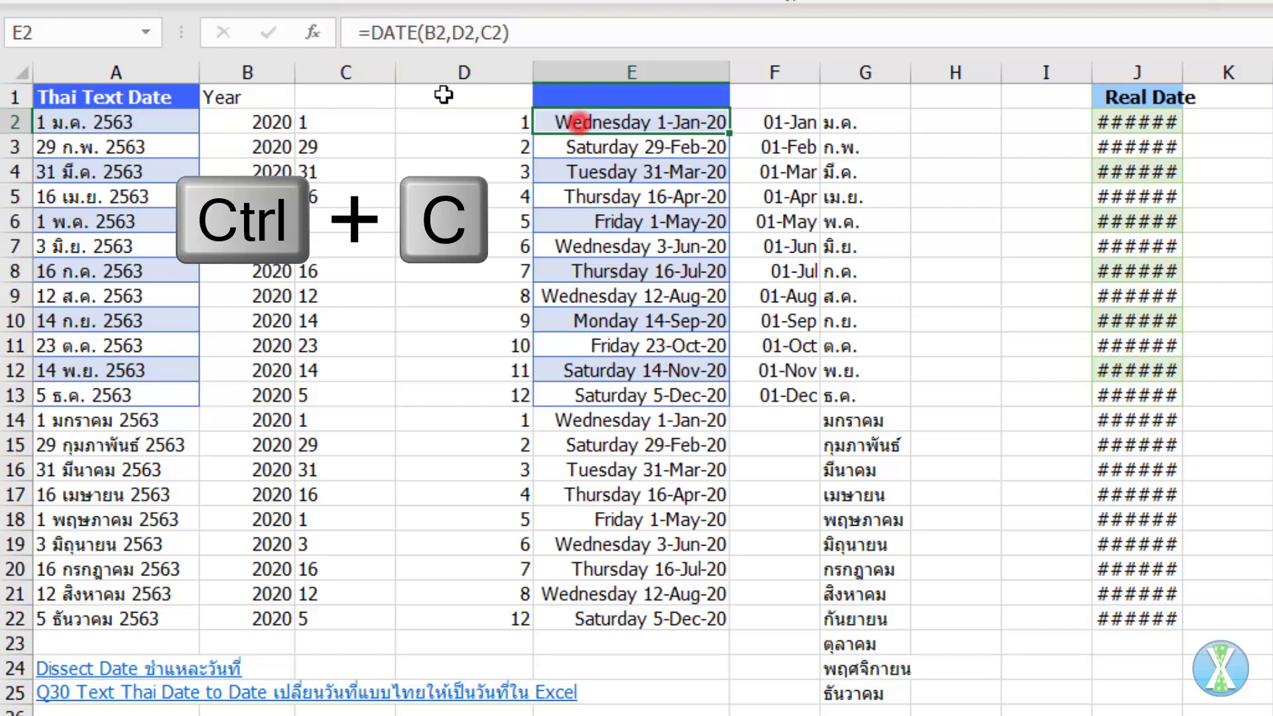
double_click(429, 33)
key(ctrl+v)
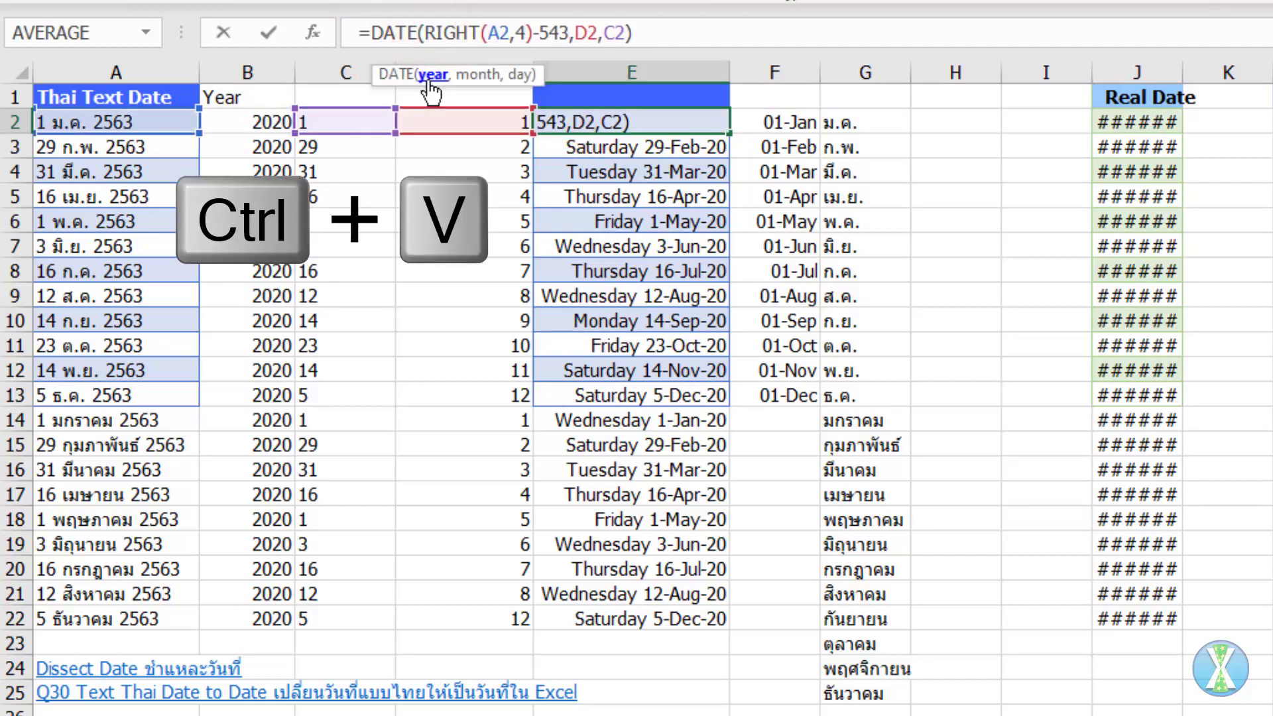
key(ctrl+Return)
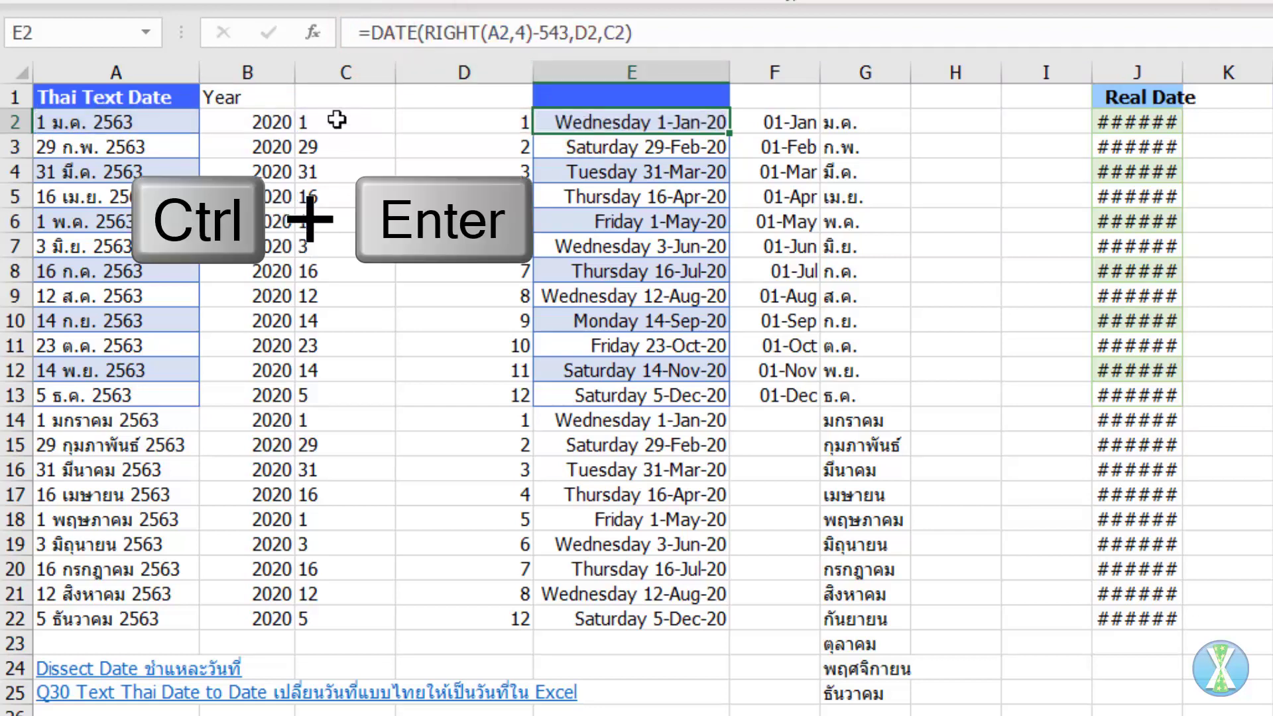
Replace the C2 argument in E2's DATE formula with the day calculation LEFT(A2,2).
click(341, 122)
drag(369, 32, 484, 38)
key(ctrl+c)
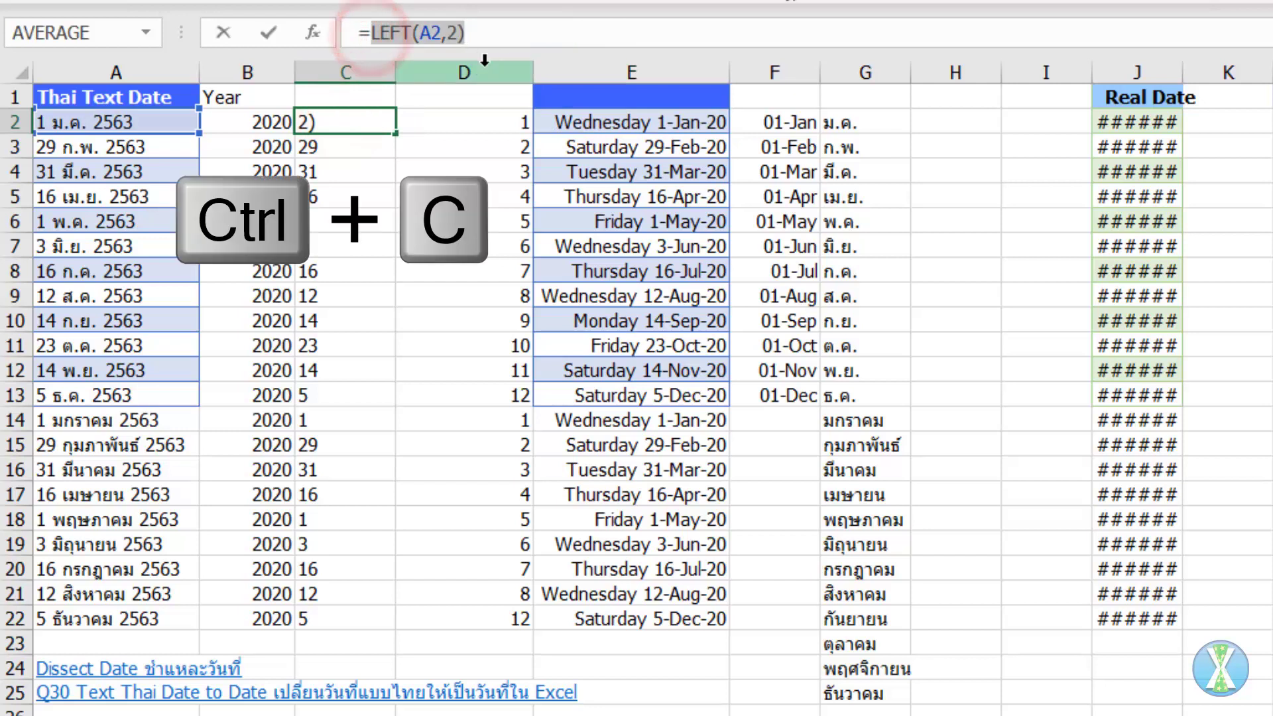
key(Escape)
click(606, 125)
drag(631, 33, 608, 33)
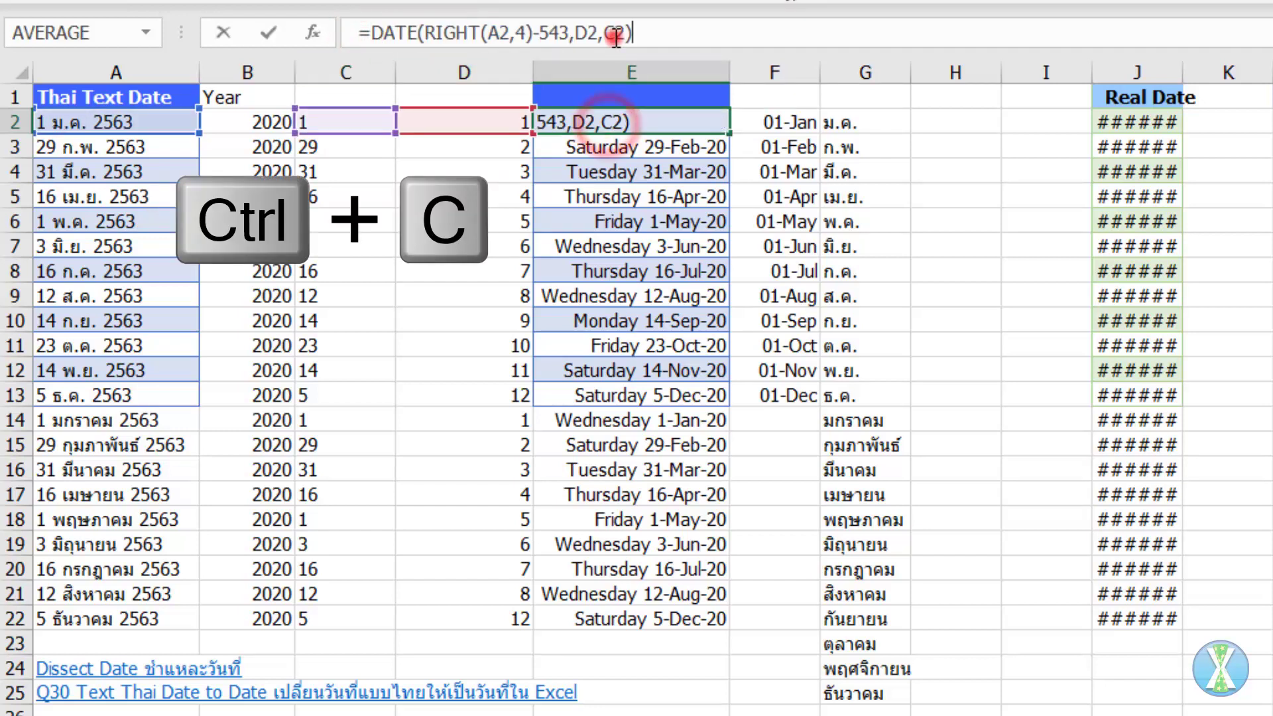
key(ctrl+v)
key(ctrl+Return)
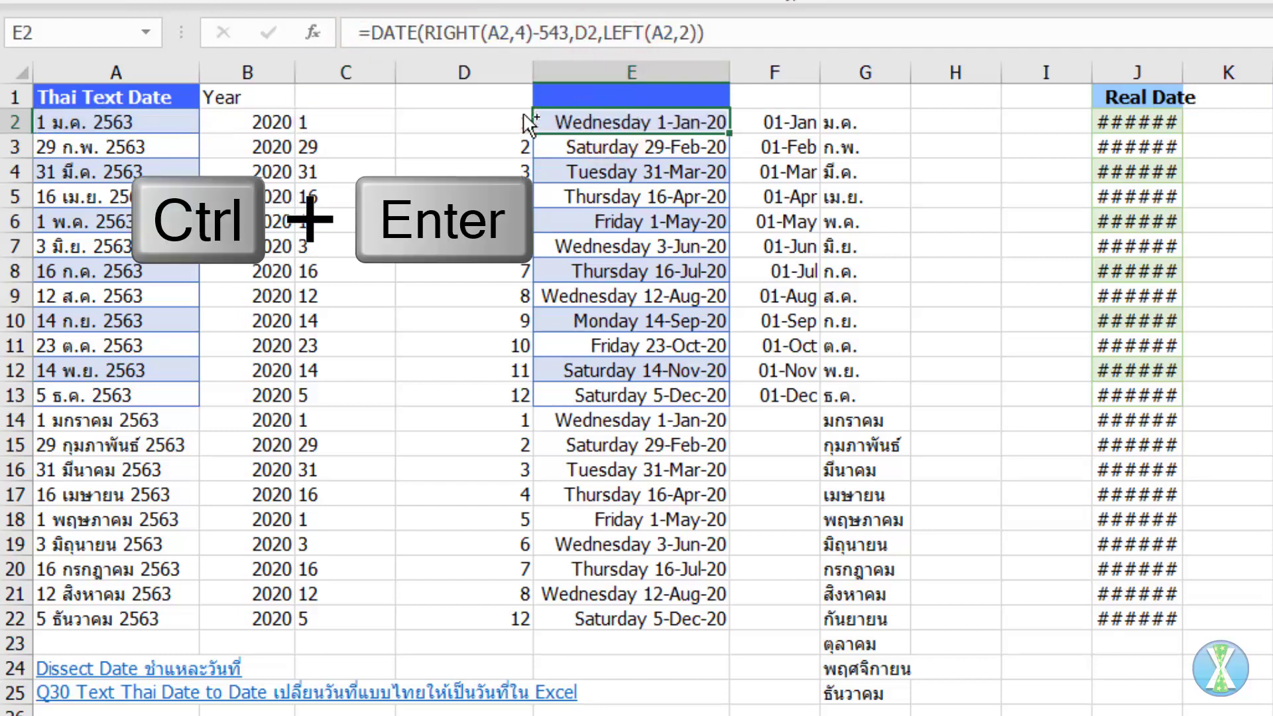
Replace the D2 argument with D2's MATCH lookup against the Thai abbreviations in $G$2:$G$13.
click(512, 115)
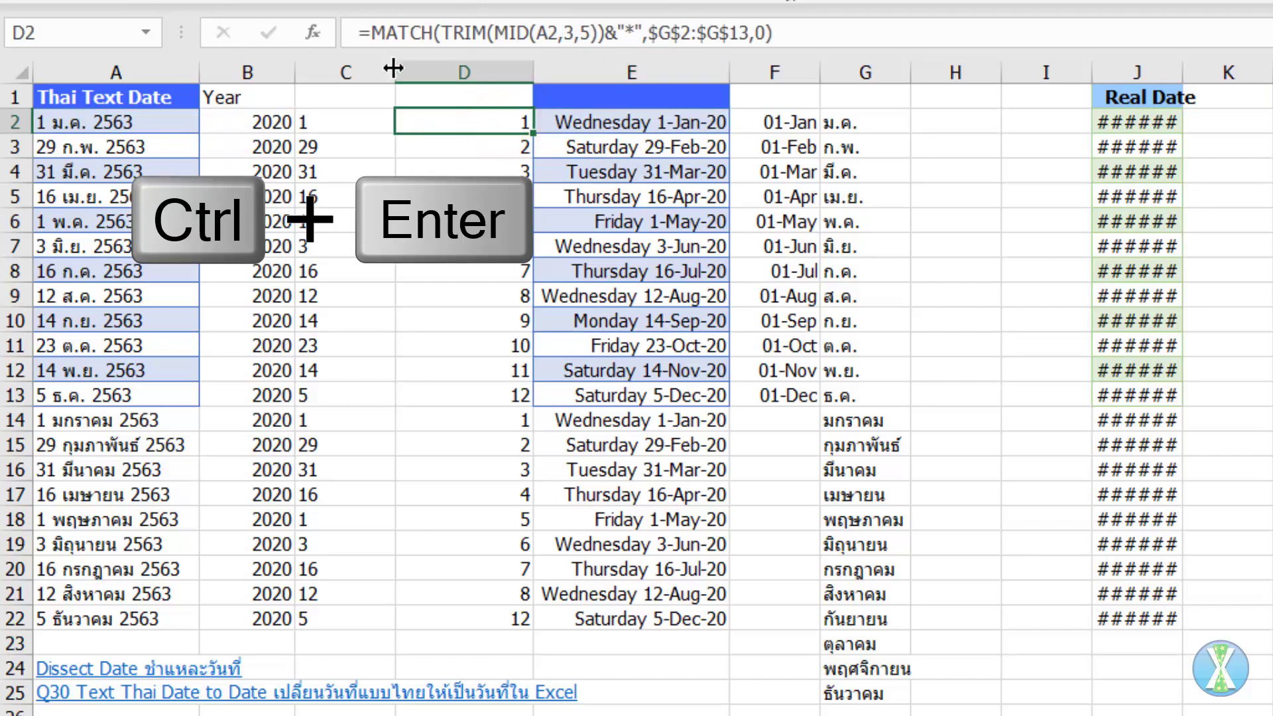
drag(371, 33, 773, 32)
key(ctrl+c)
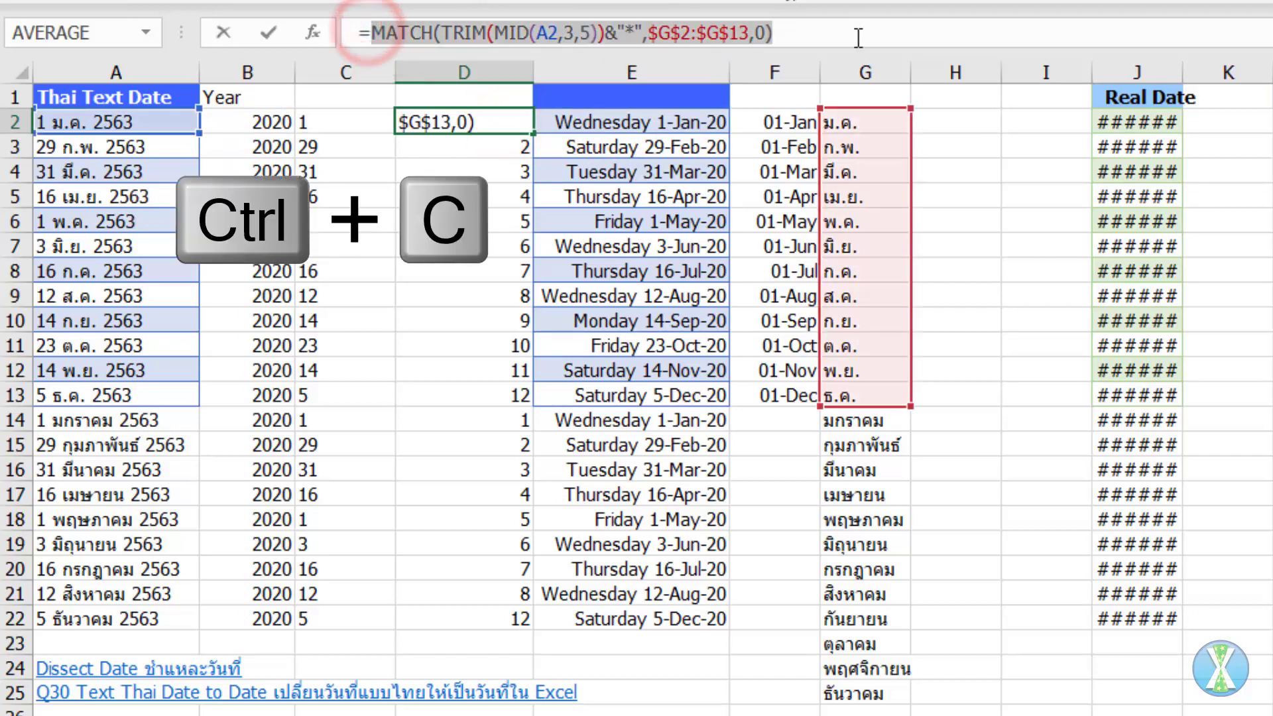
click(652, 124)
click(574, 33)
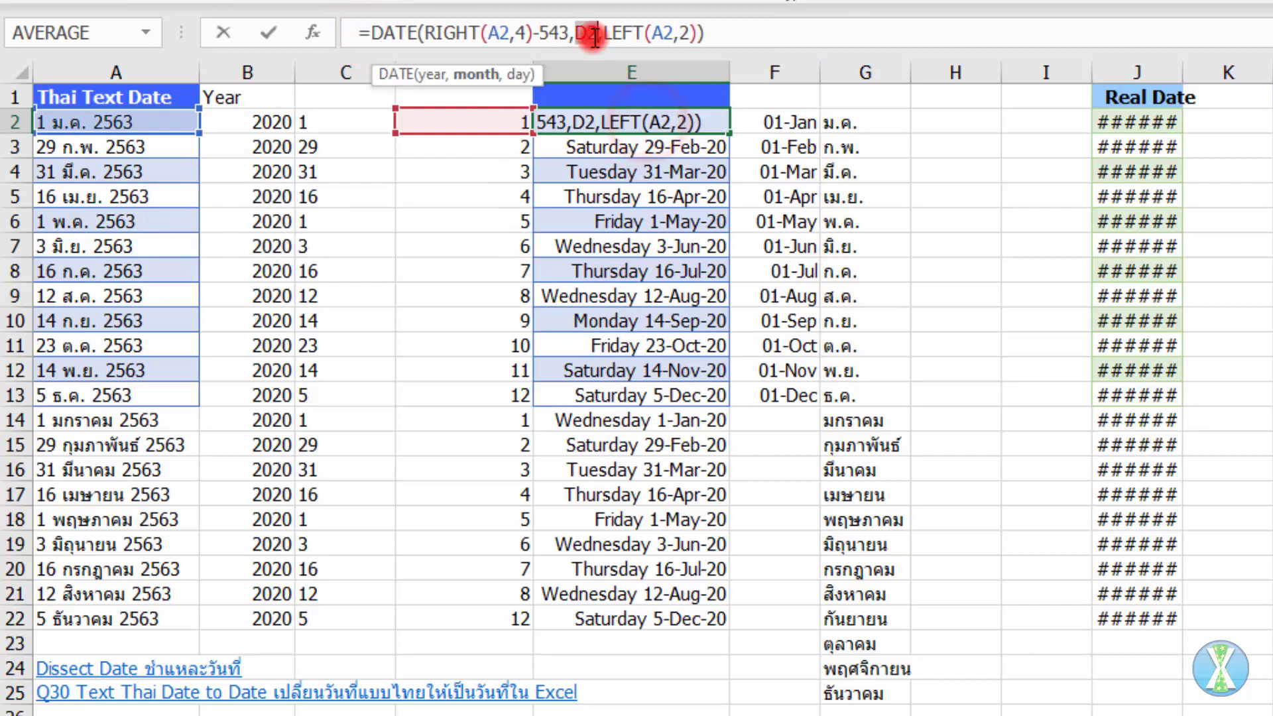
key(ctrl+v)
key(ctrl+Return)
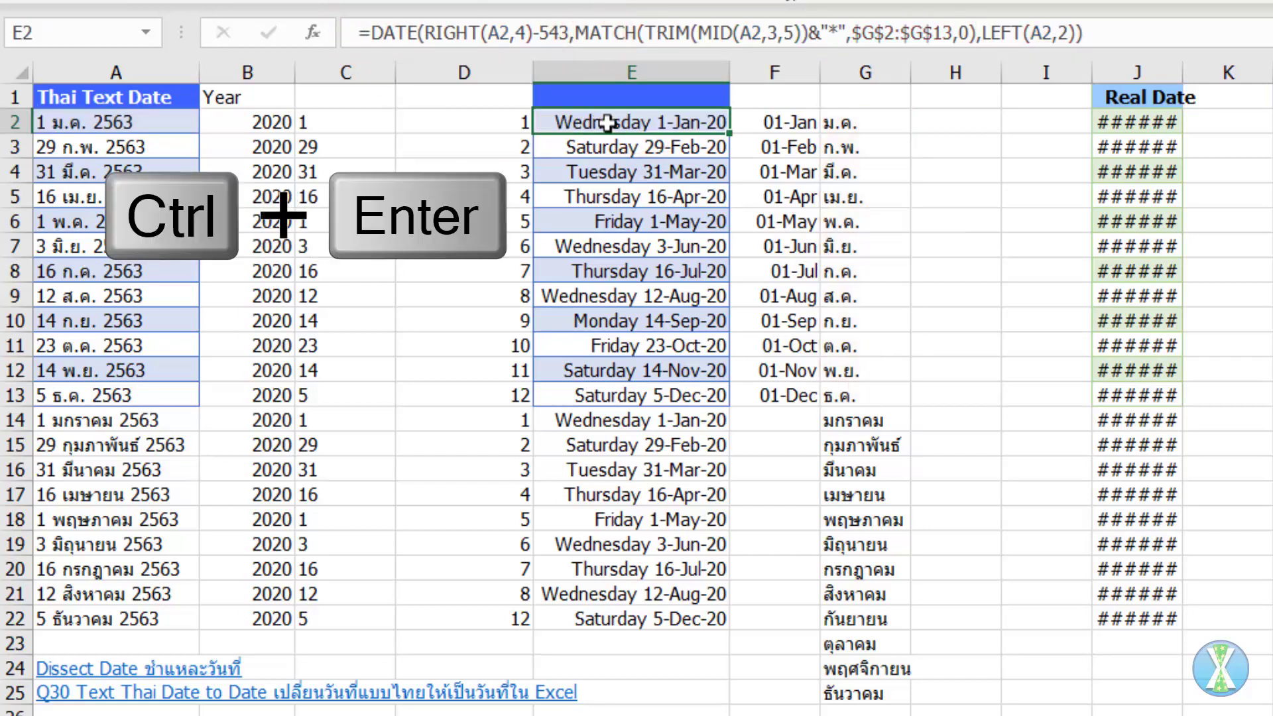
Undo the #N/A fill-down and enter the nested formula across E2:E13, then E13:E22.
double_click(730, 132)
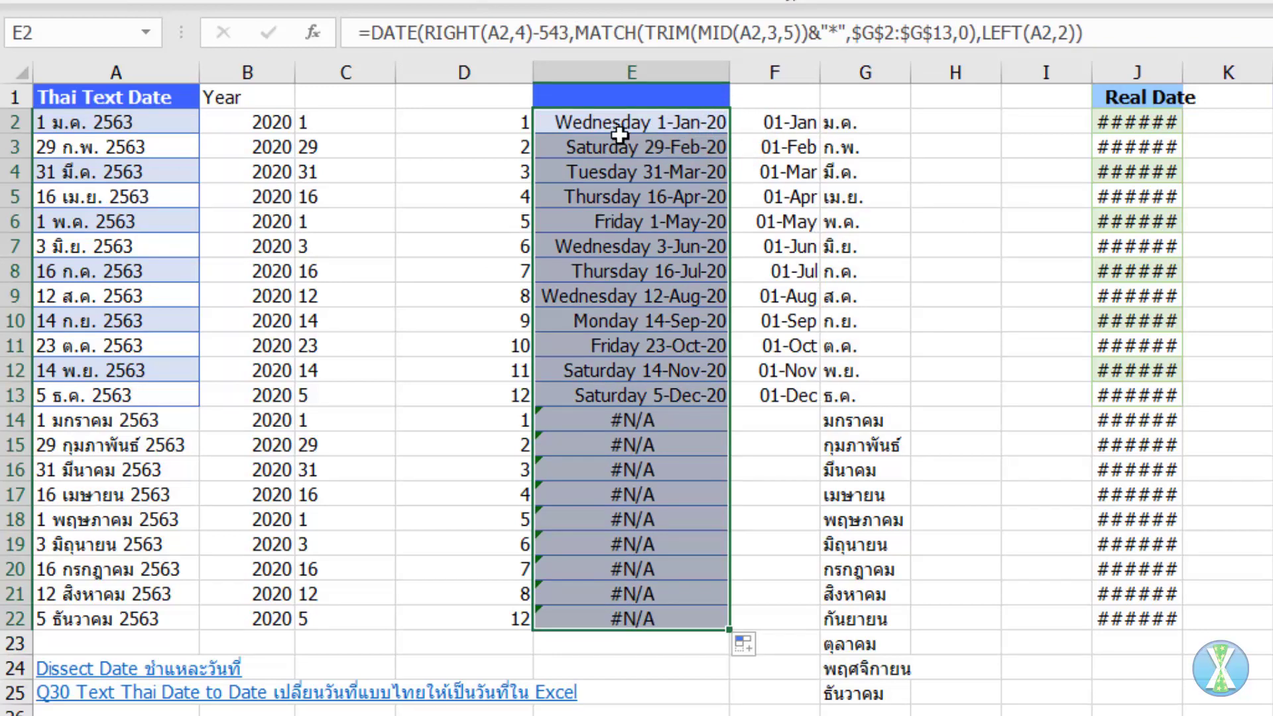
key(ctrl+z)
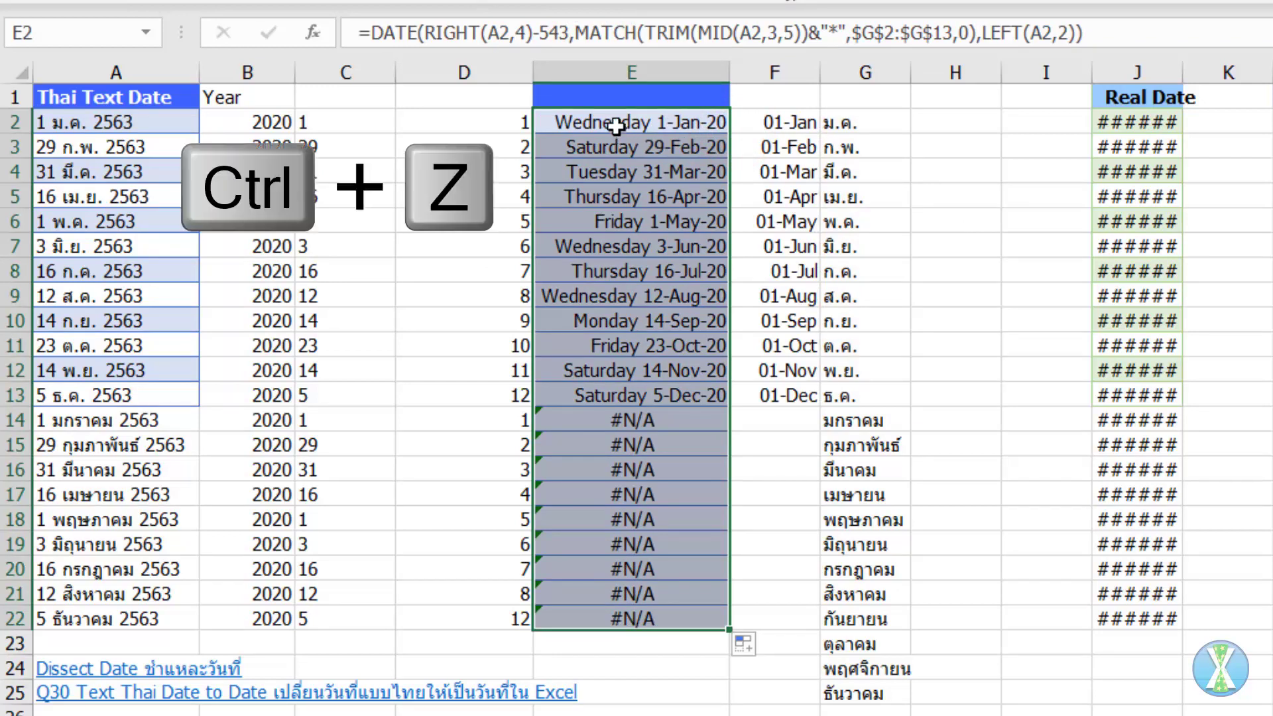
drag(608, 121, 615, 386)
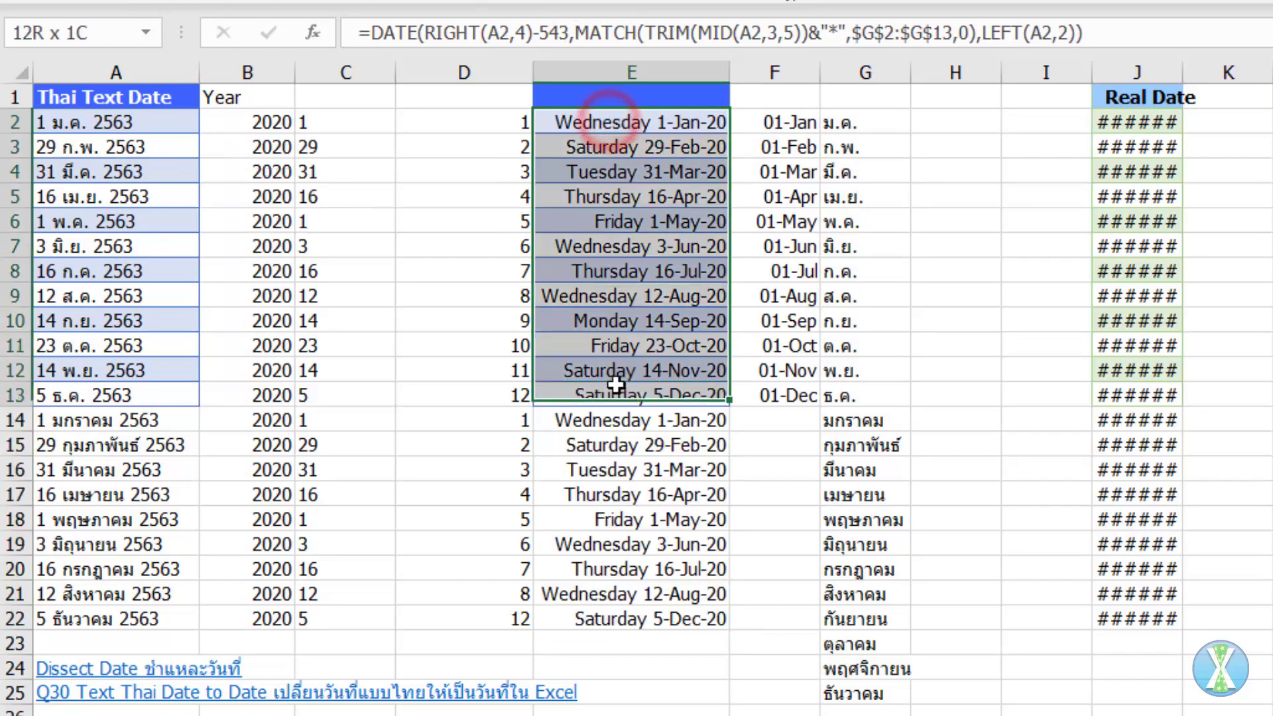
key(F2)
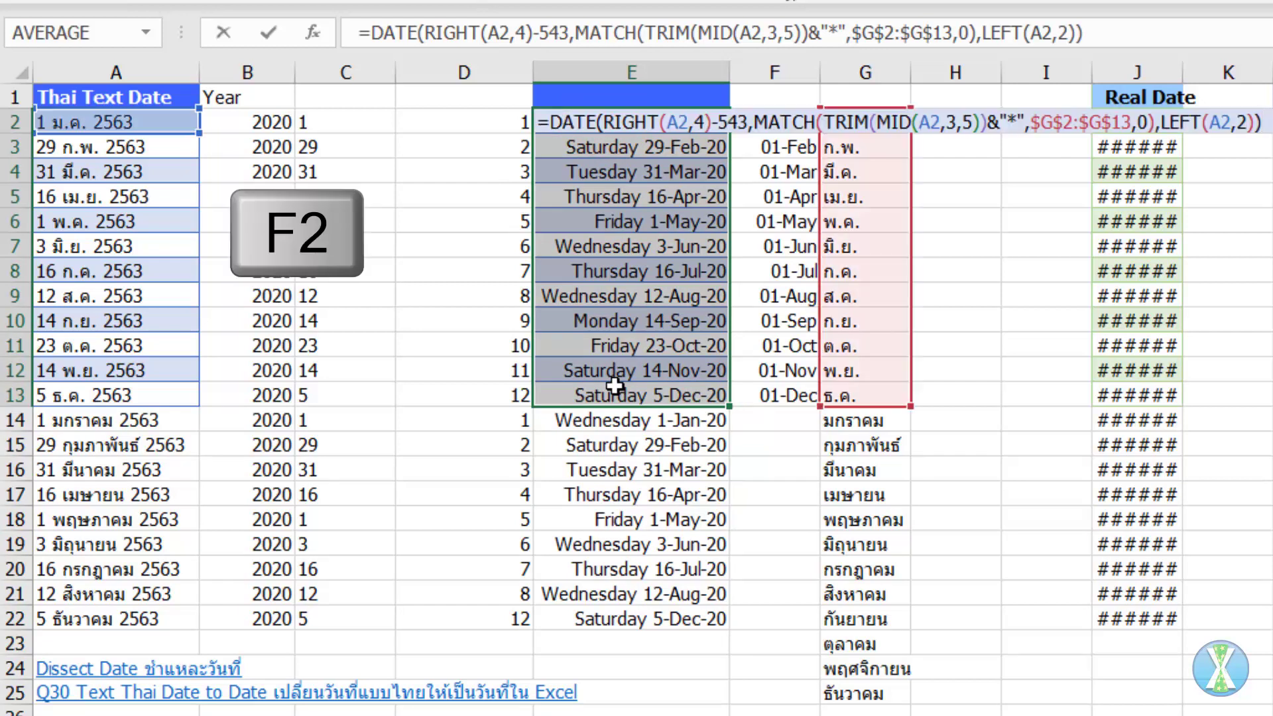
key(ctrl+Return)
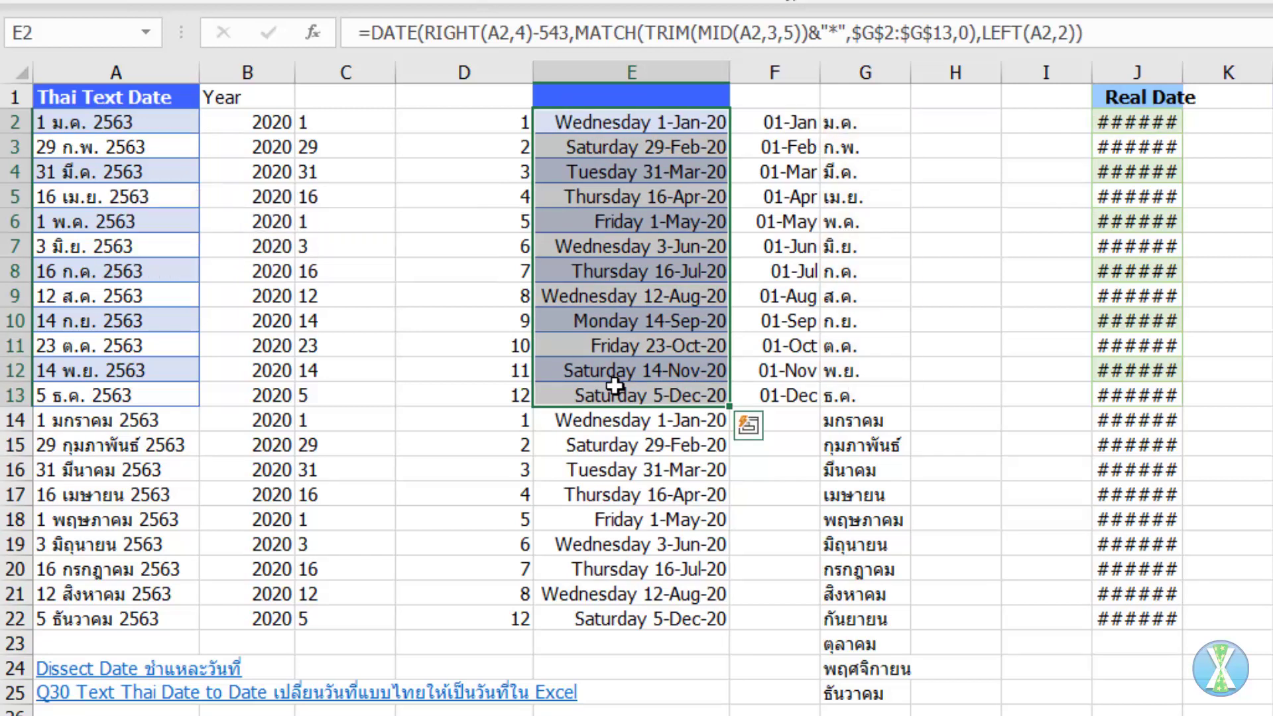
click(650, 395)
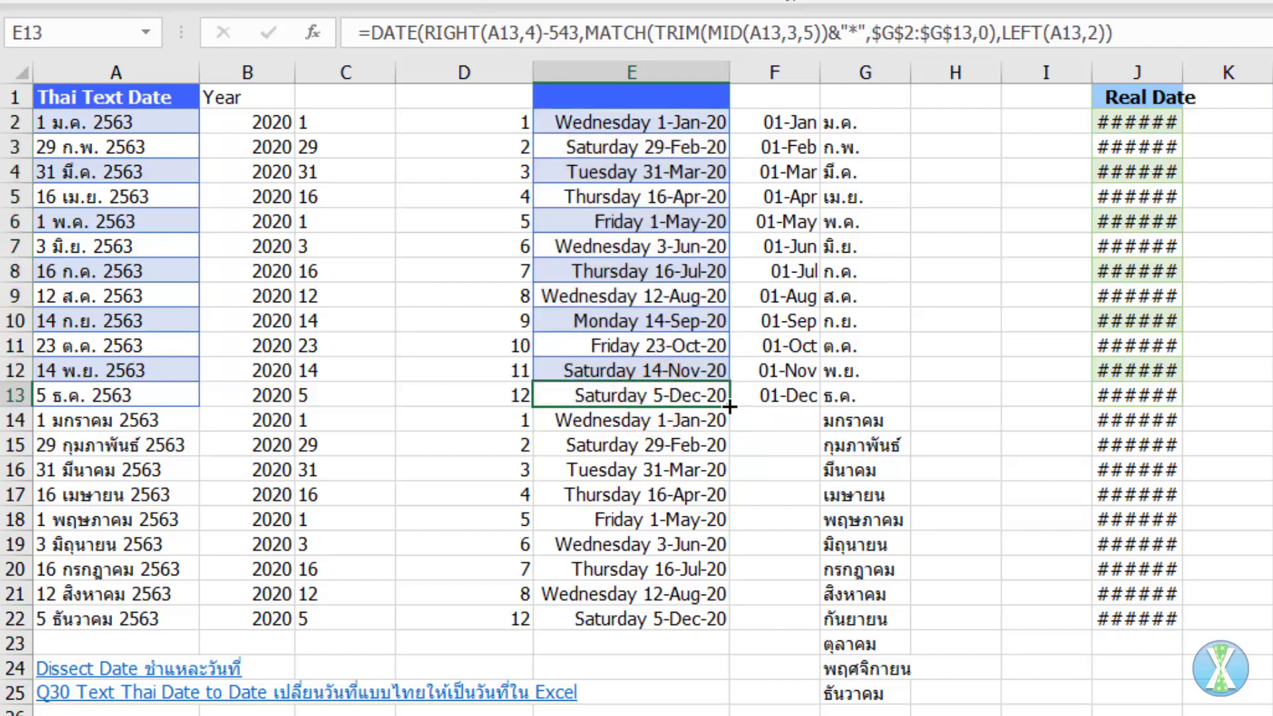
drag(729, 407, 657, 607)
key(F2)
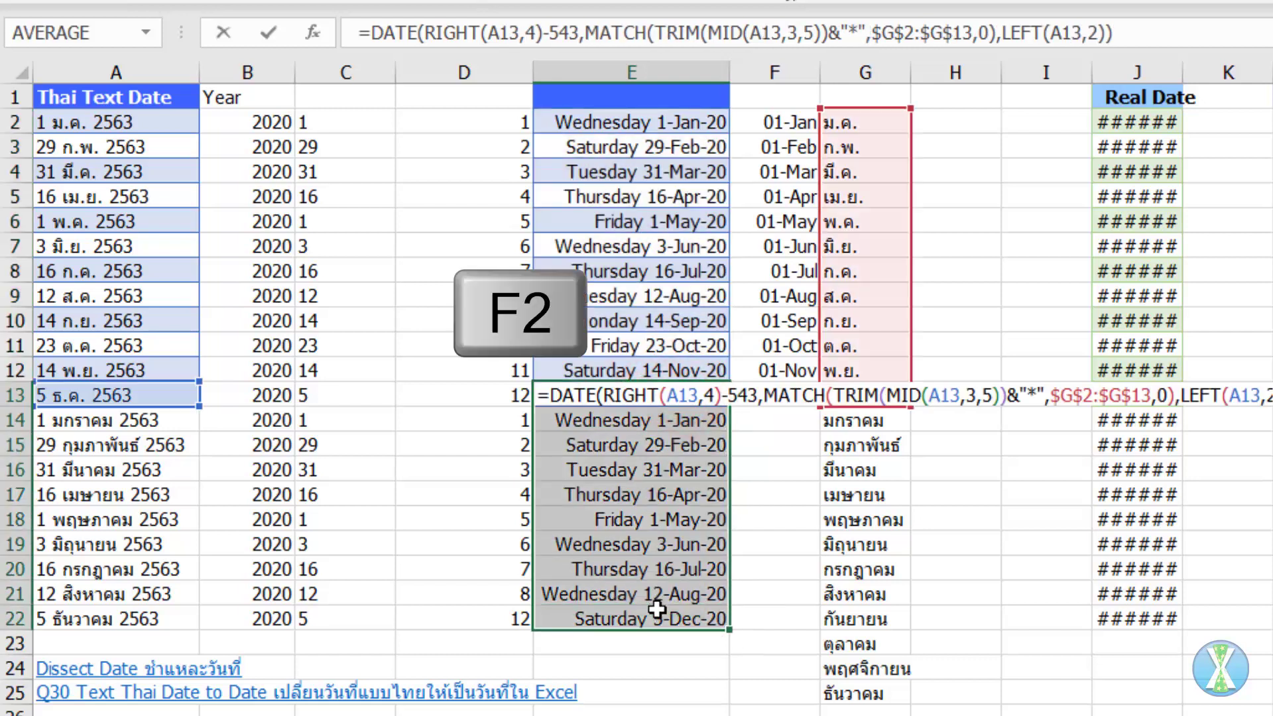
key(ctrl+Return)
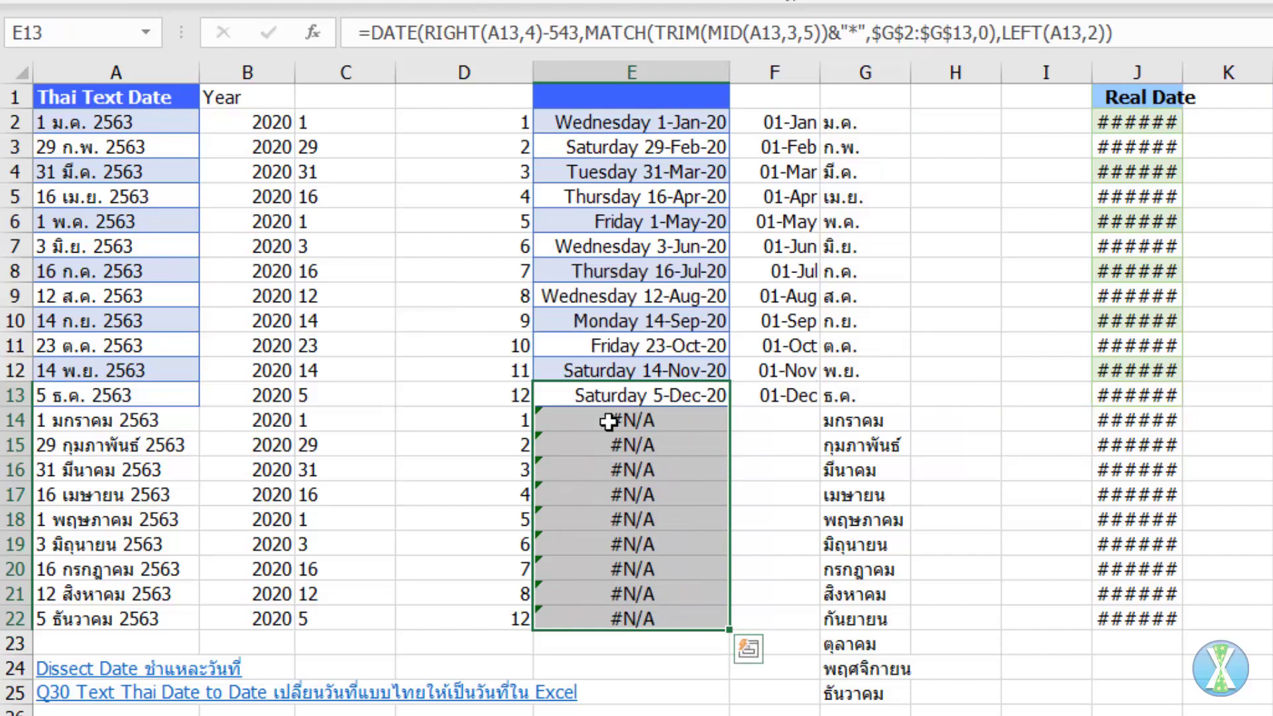
Point E14's MATCH range at the full month names $G$14:$G$25 and fill down to E22.
click(608, 421)
click(1153, 32)
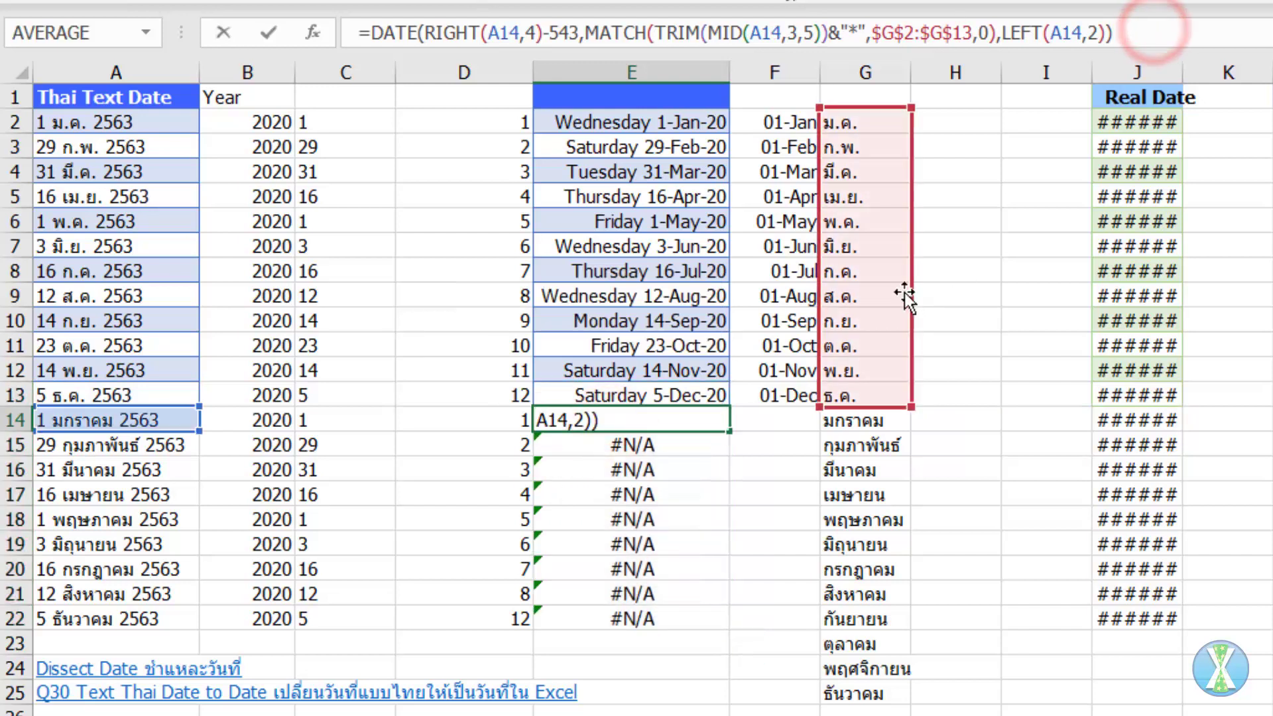
drag(904, 292, 870, 590)
key(ctrl+Return)
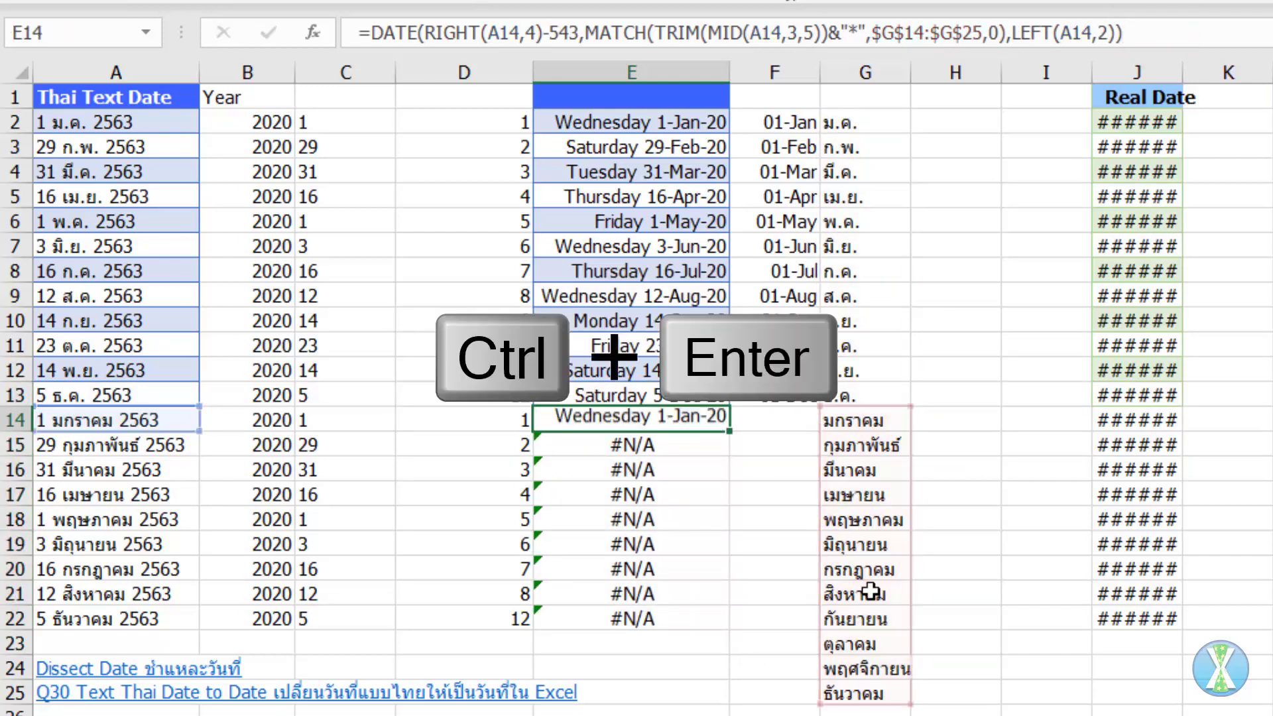
double_click(730, 433)
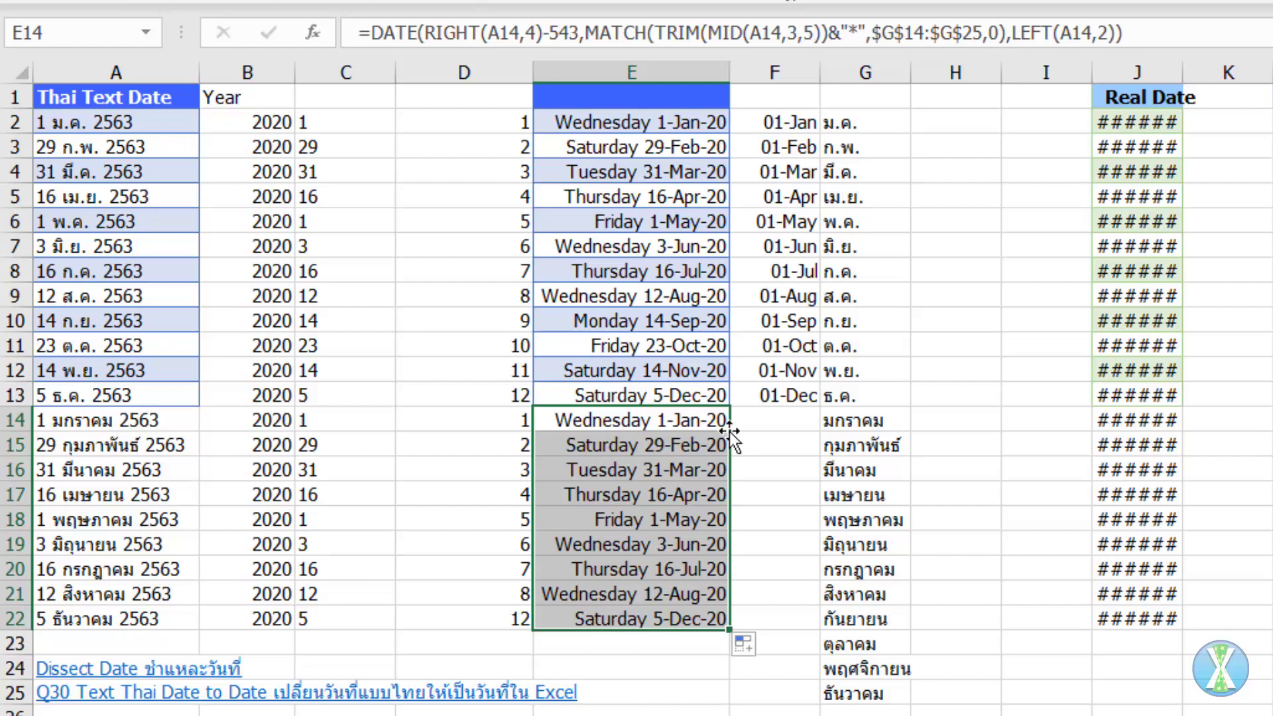
Convert E2's $G$2:$G$13 range into an array constant of Thai month abbreviations, applied across E2:E13.
click(696, 126)
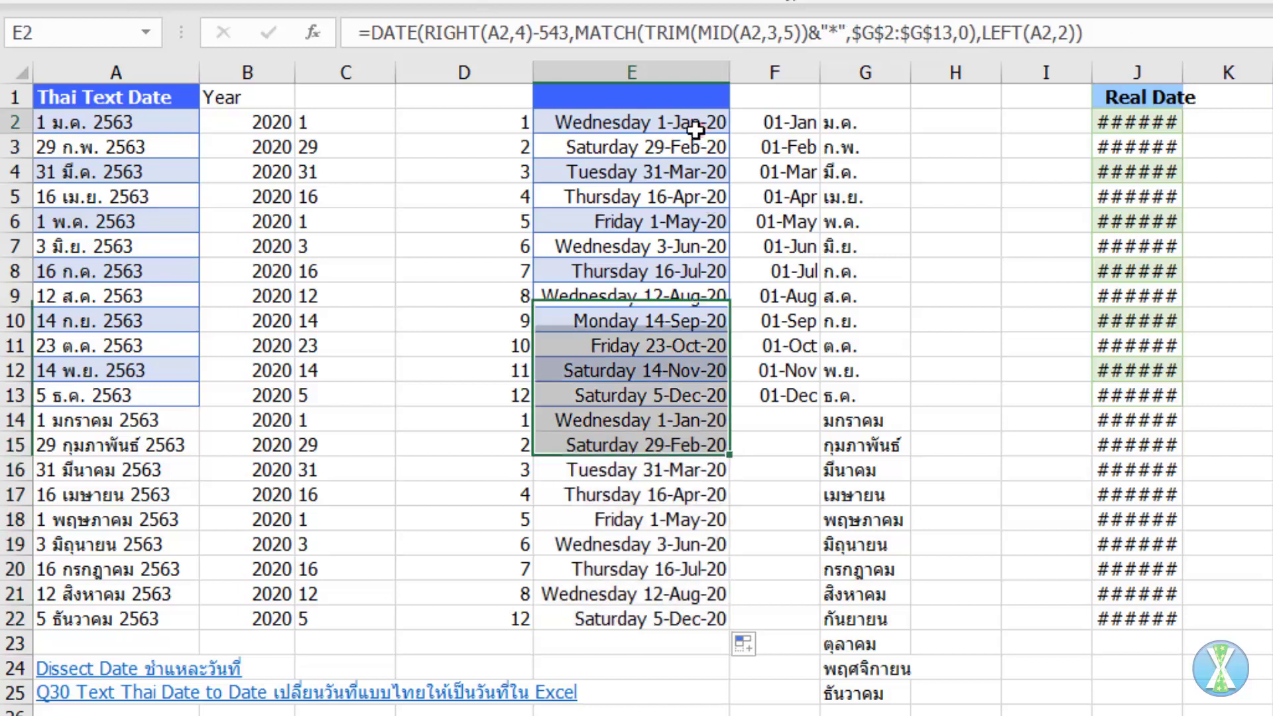
double_click(703, 127)
click(723, 32)
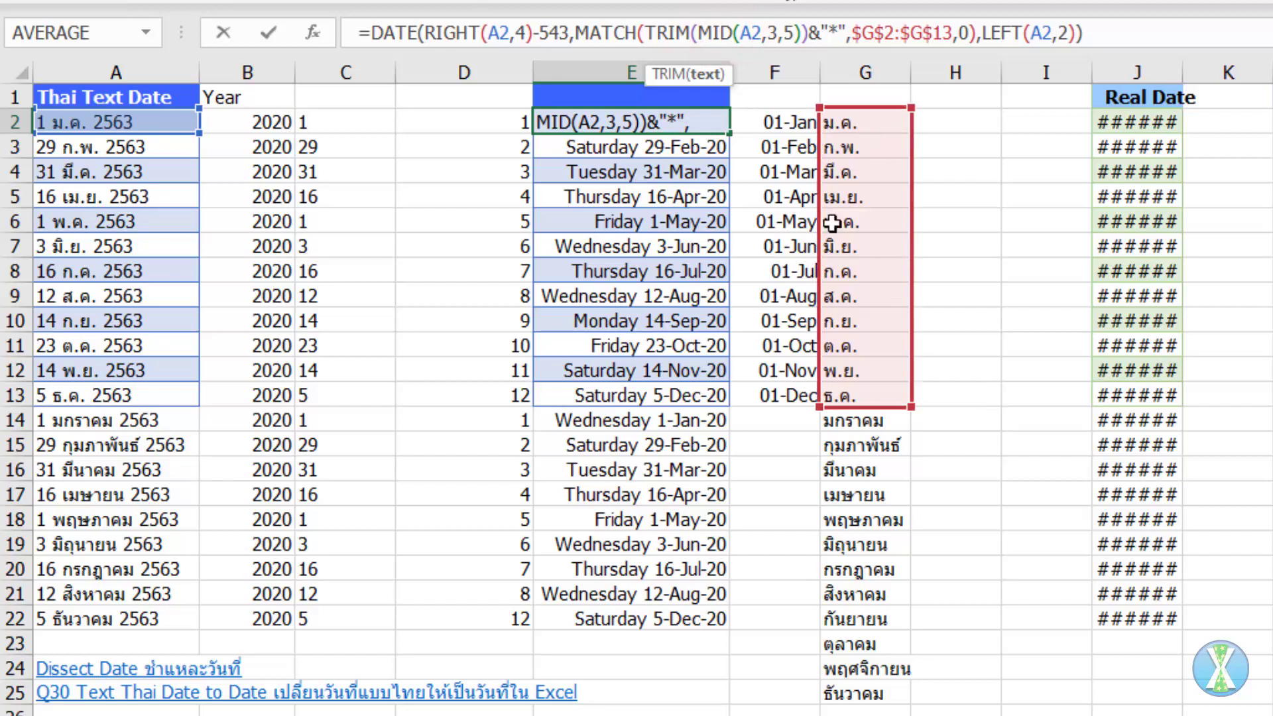
click(873, 34)
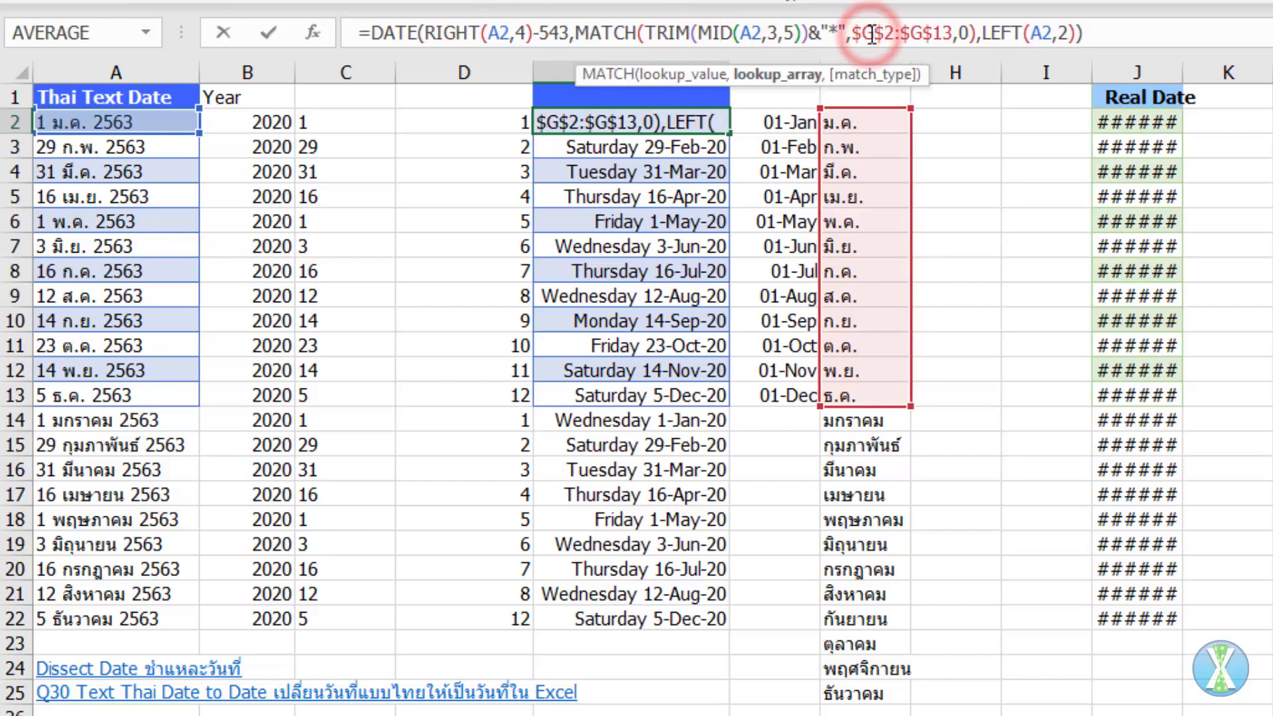
click(781, 74)
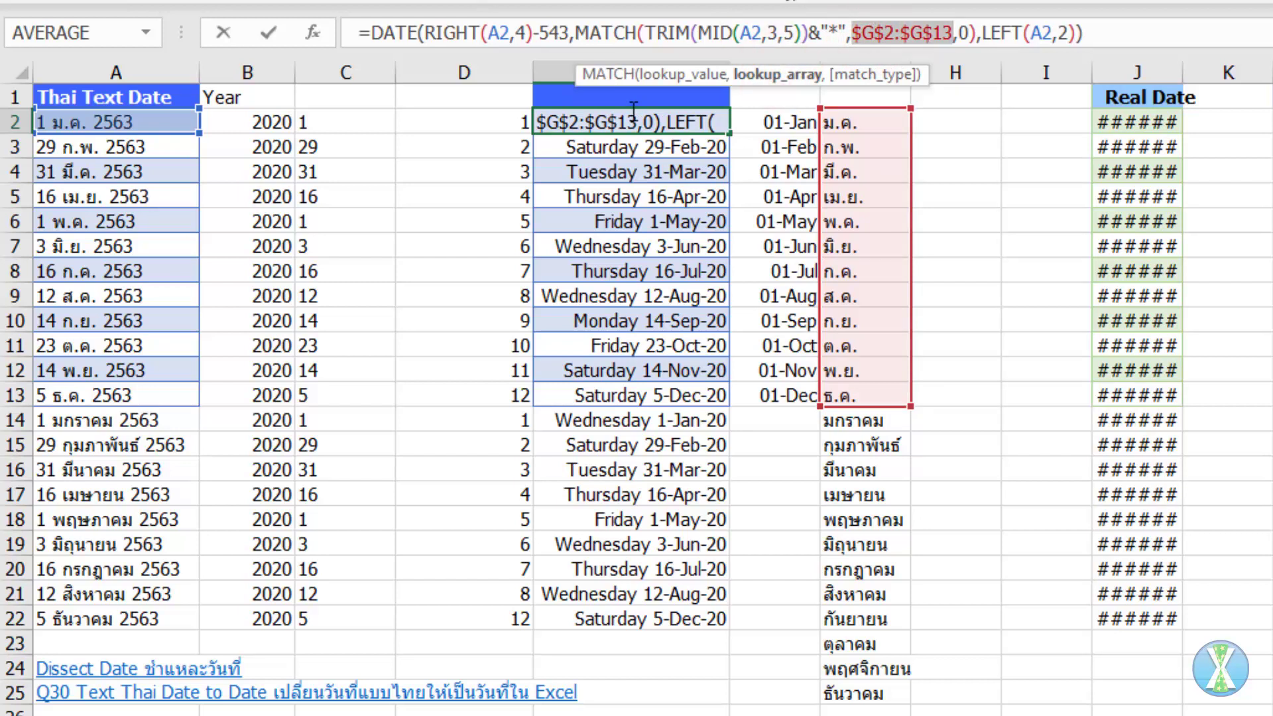
key(F9)
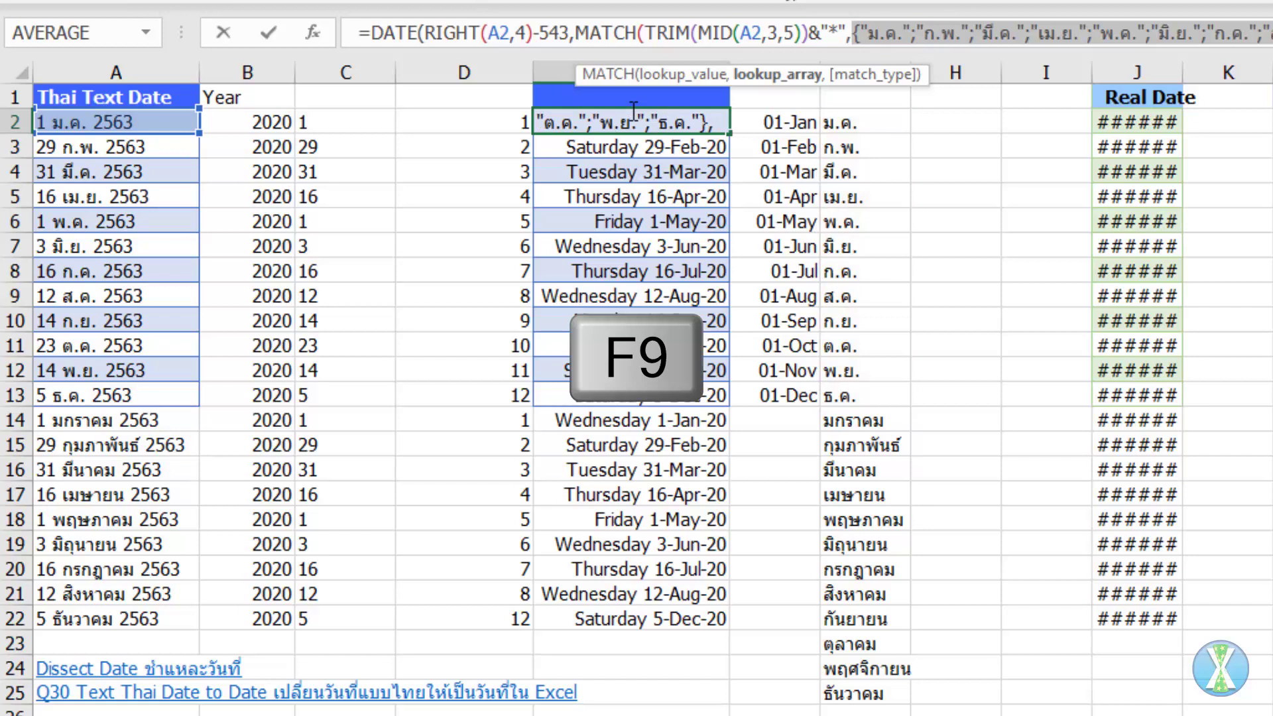
key(ctrl+Return)
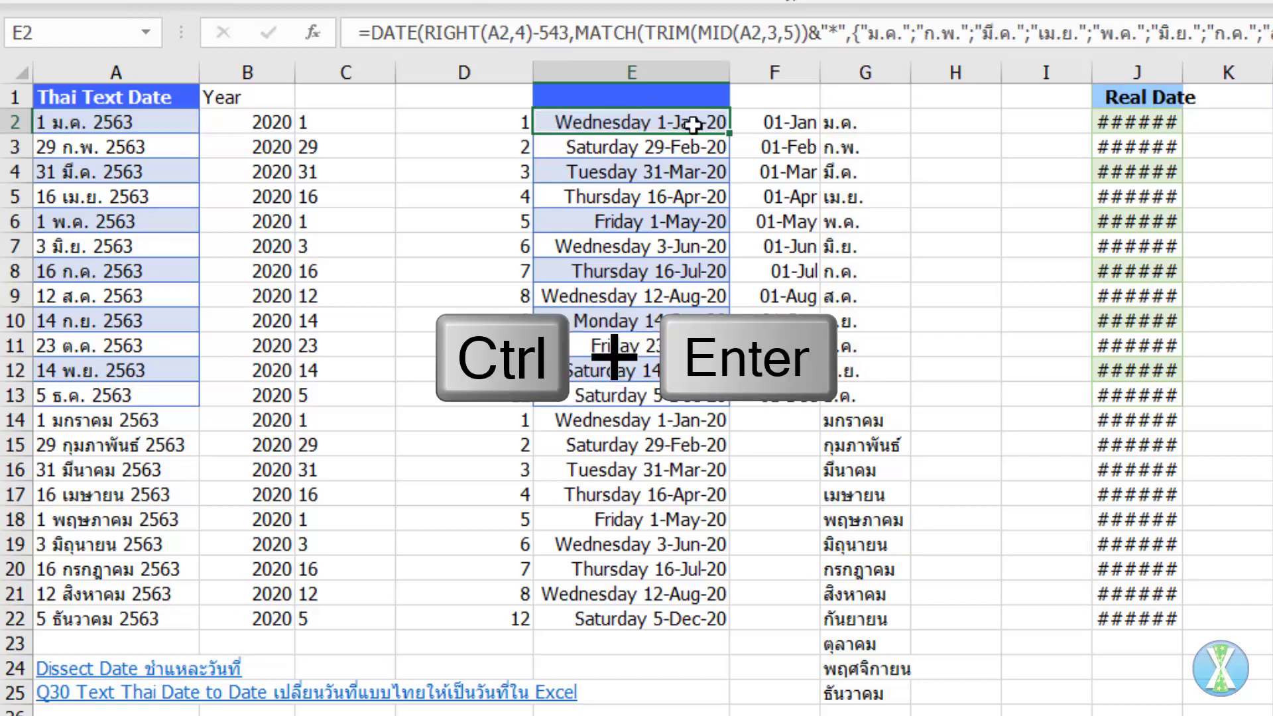
drag(692, 124, 663, 396)
key(F2)
key(ctrl+Return)
click(649, 126)
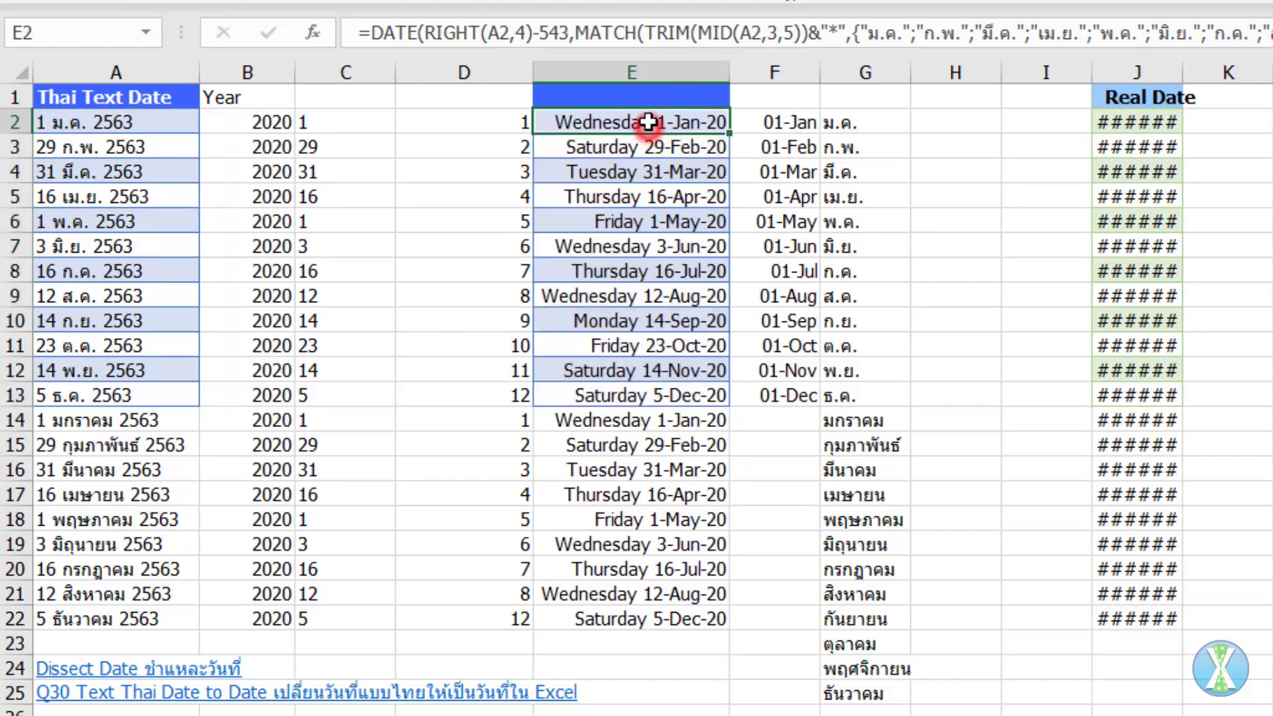
double_click(648, 124)
Leave E2's formula and highlight helper columns B–D and the month-name list in column G.
key(Escape)
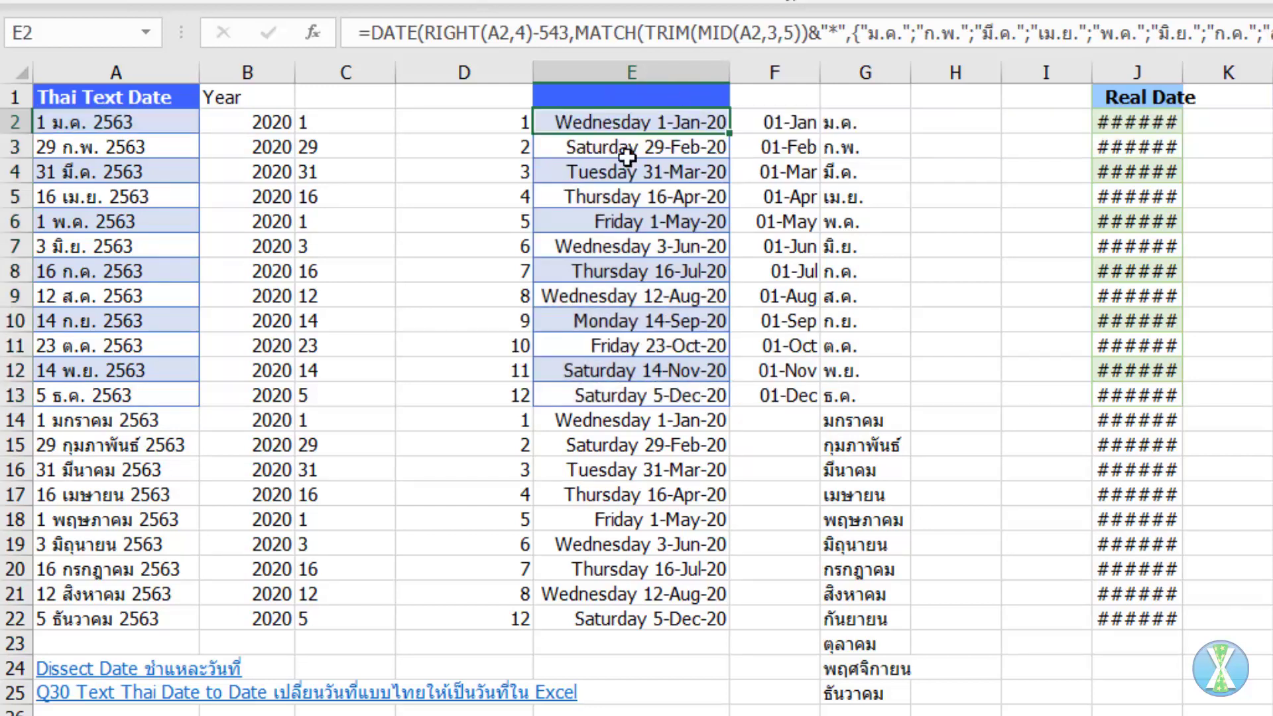
drag(256, 122, 463, 617)
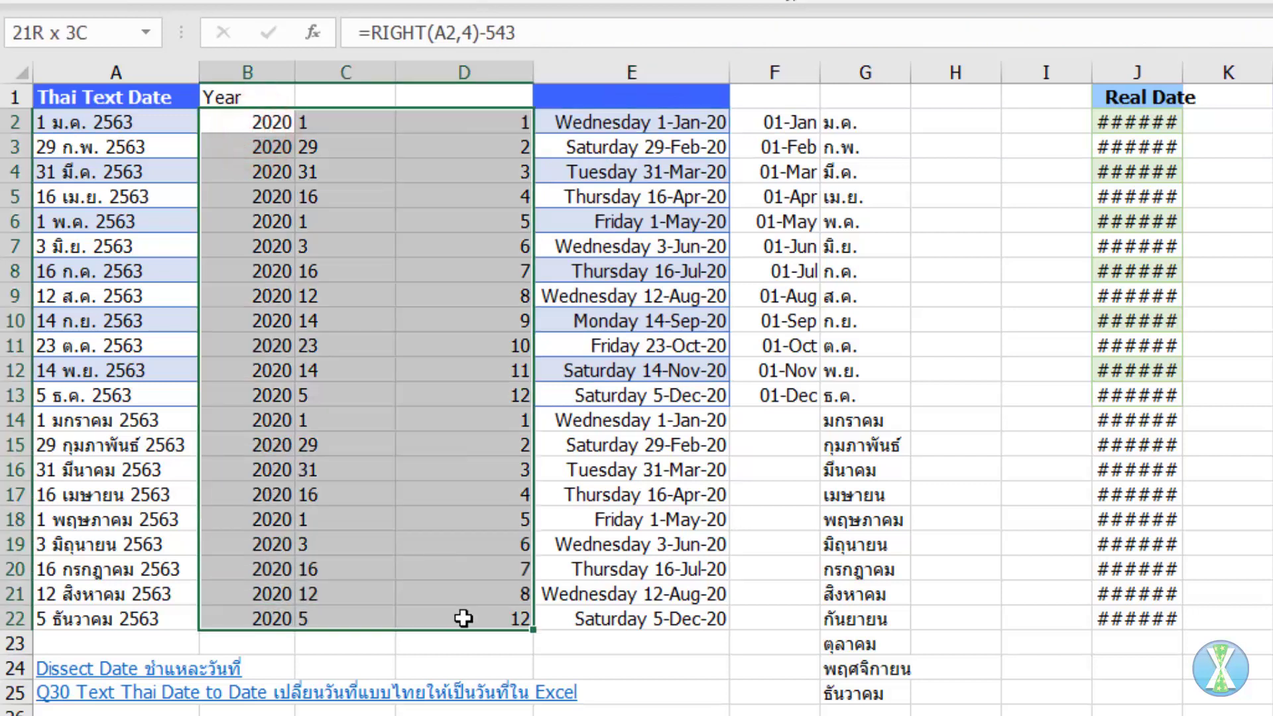
drag(837, 126, 871, 690)
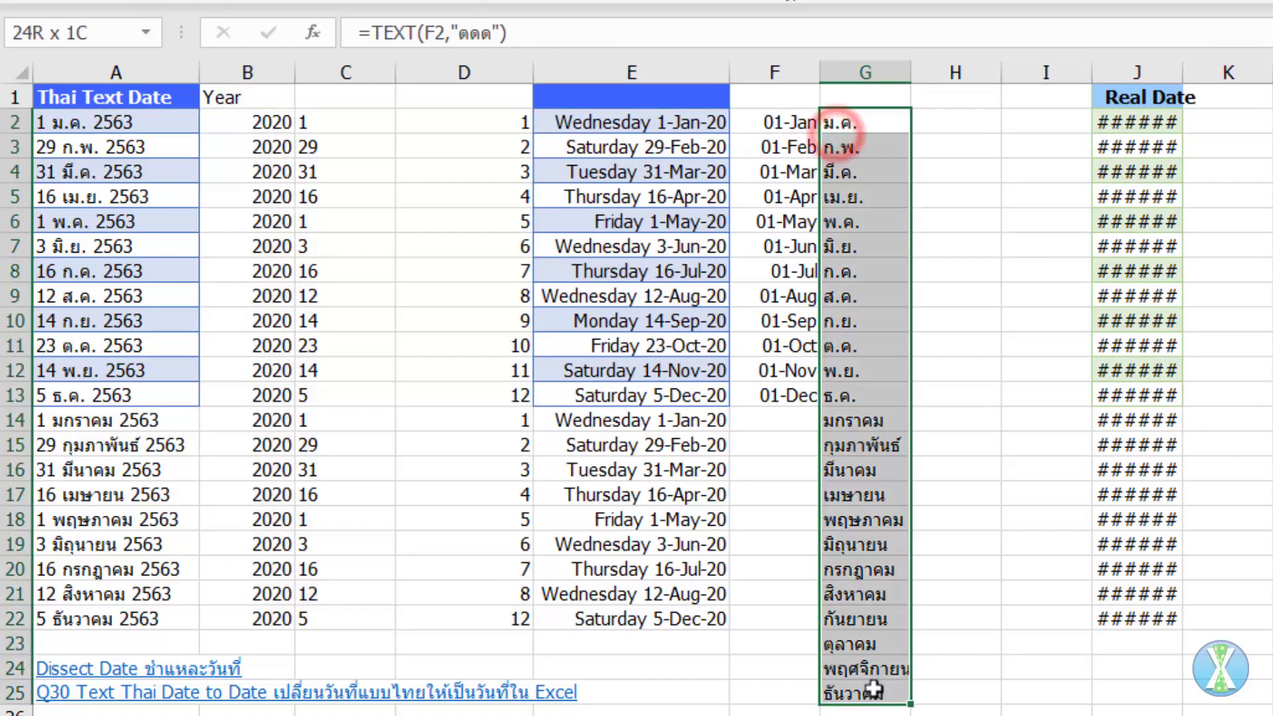
Turn E14's $G$14:$G$25 range into a full Thai month-name array constant across E14:E22.
click(667, 419)
click(903, 31)
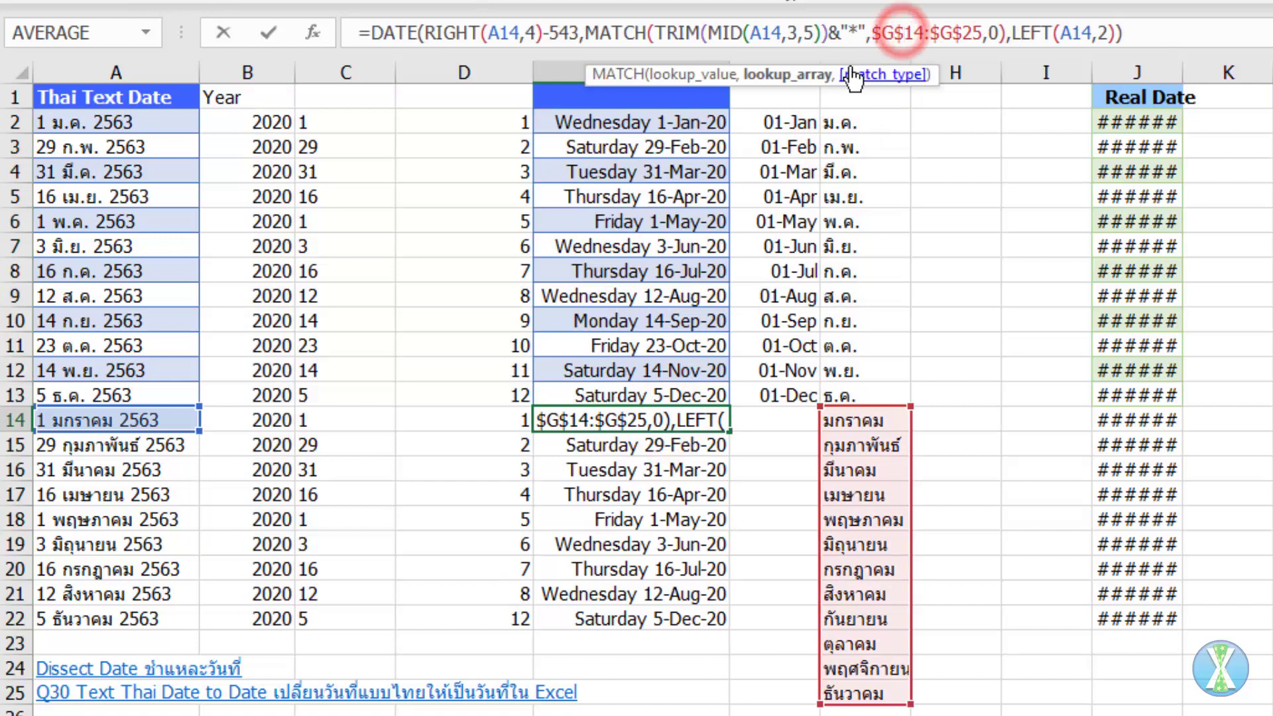
click(805, 77)
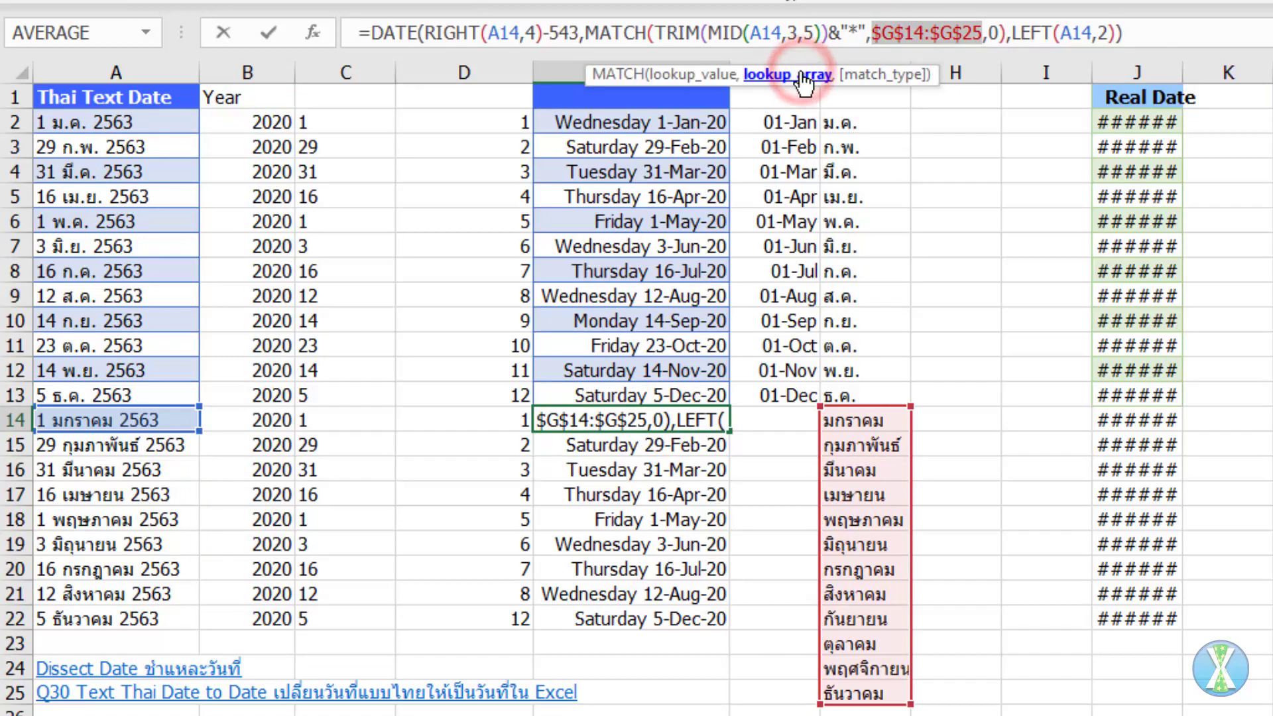
key(F9)
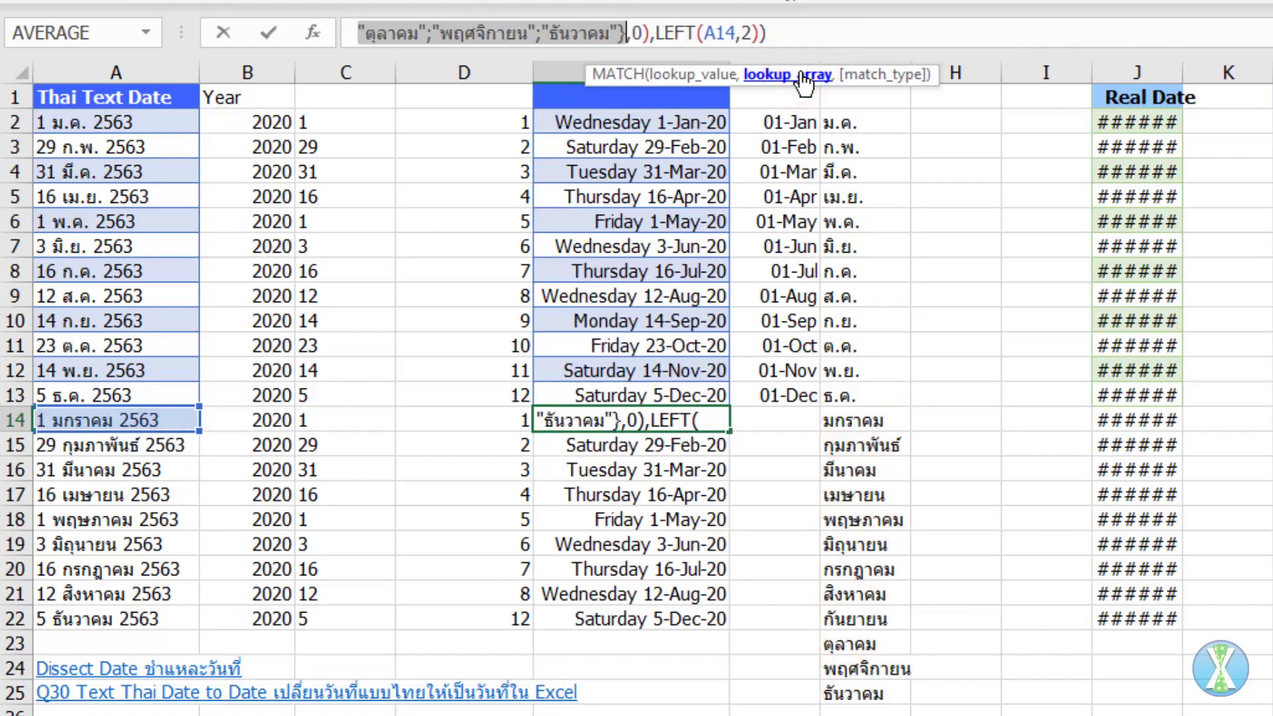
key(ctrl+Return)
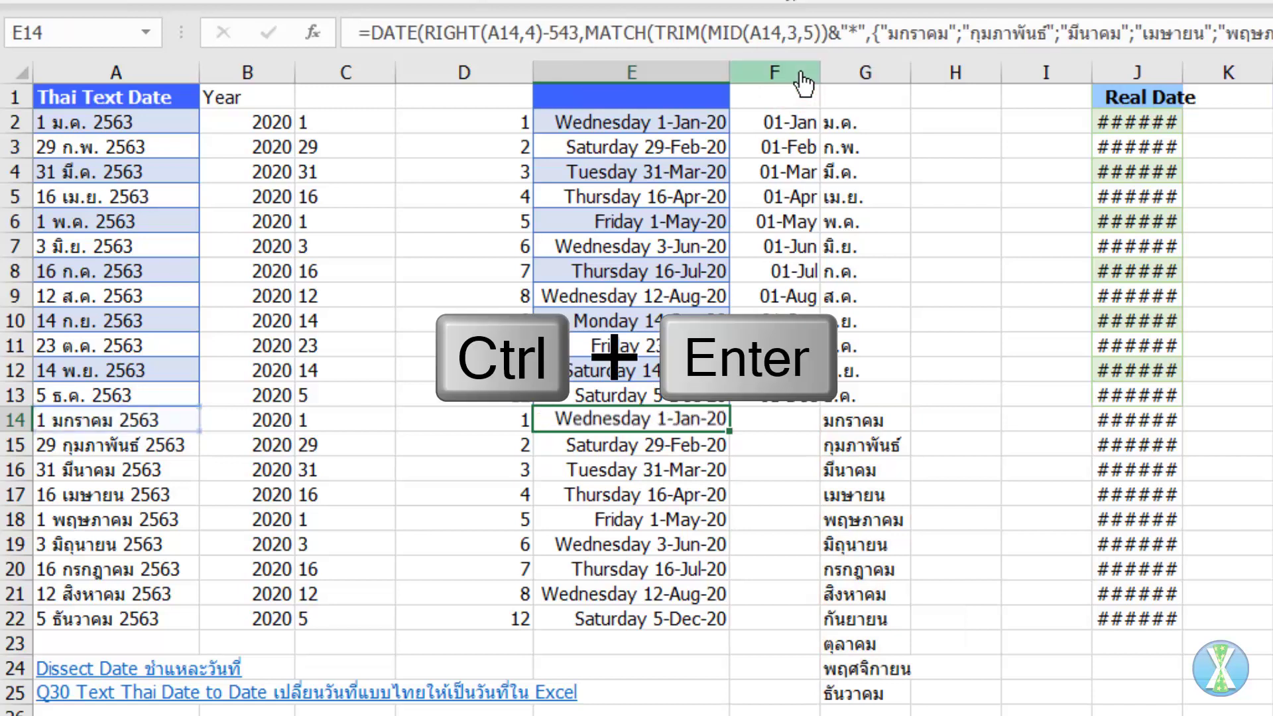
key(ctrl+shift+Down)
key(F2)
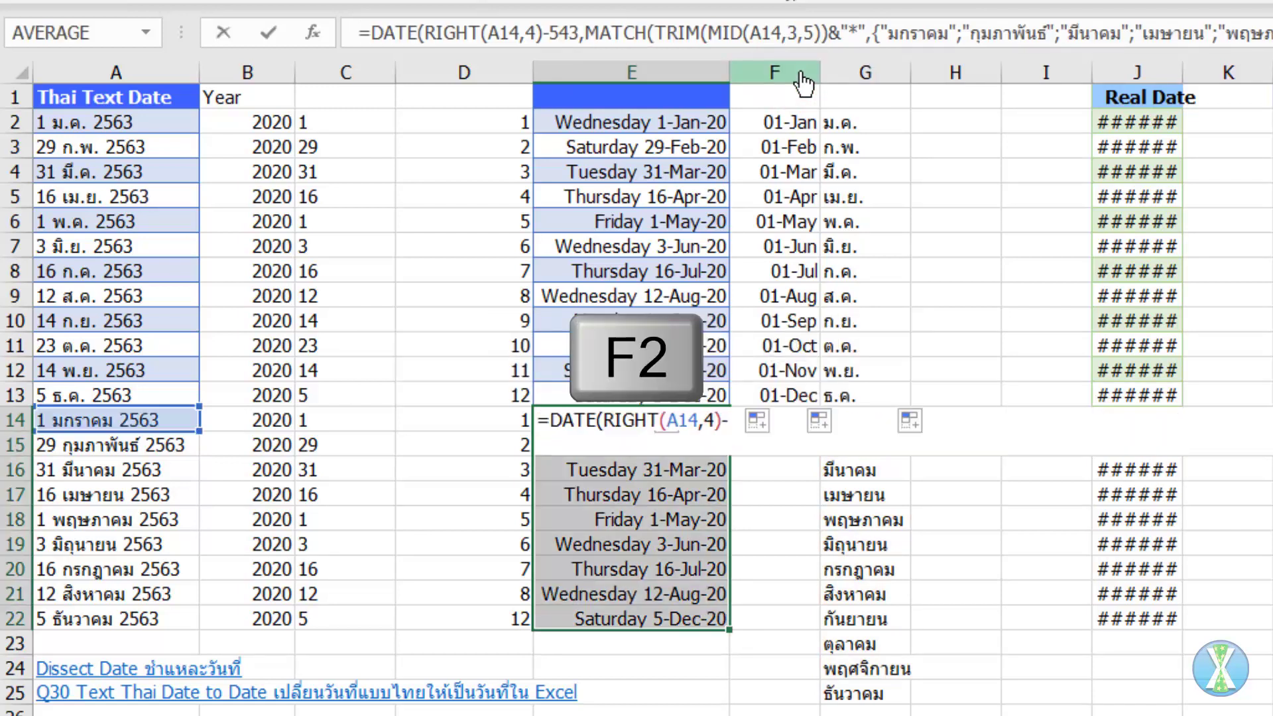
key(ctrl+Return)
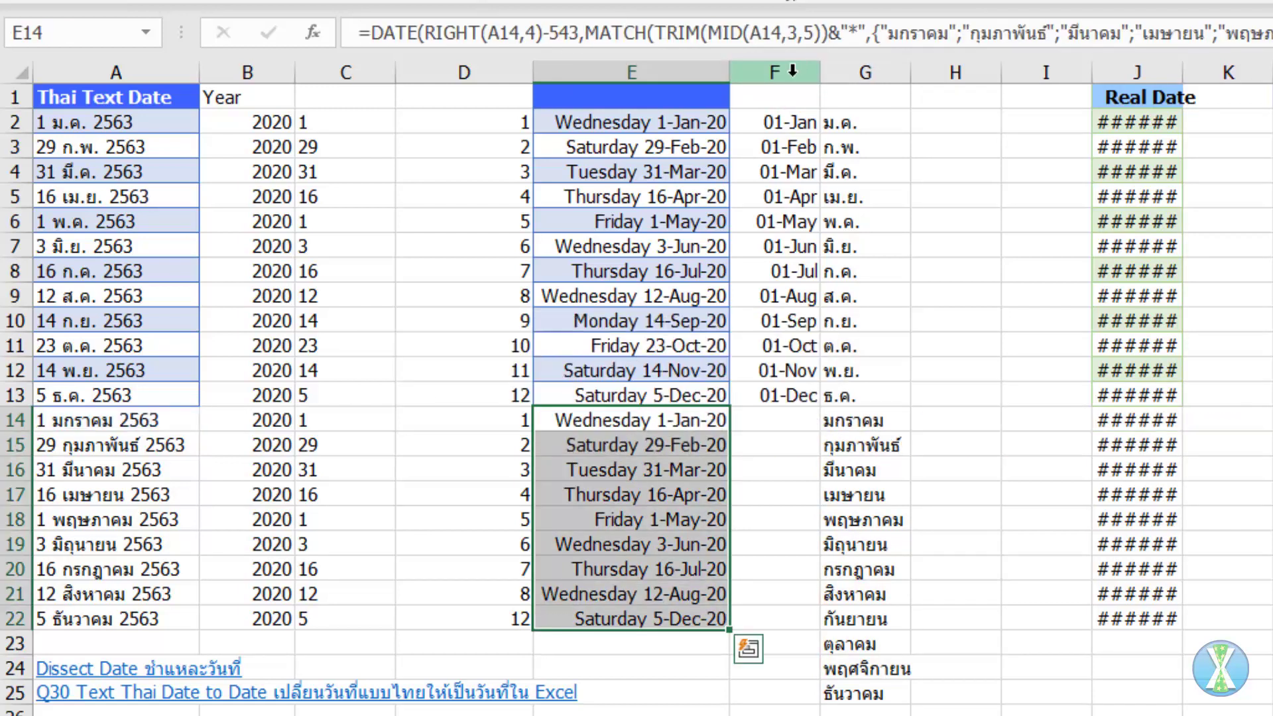
mouse_move(615, 122)
mouse_down()
mouse_move(640, 677)
mouse_move(647, 619)
mouse_up()
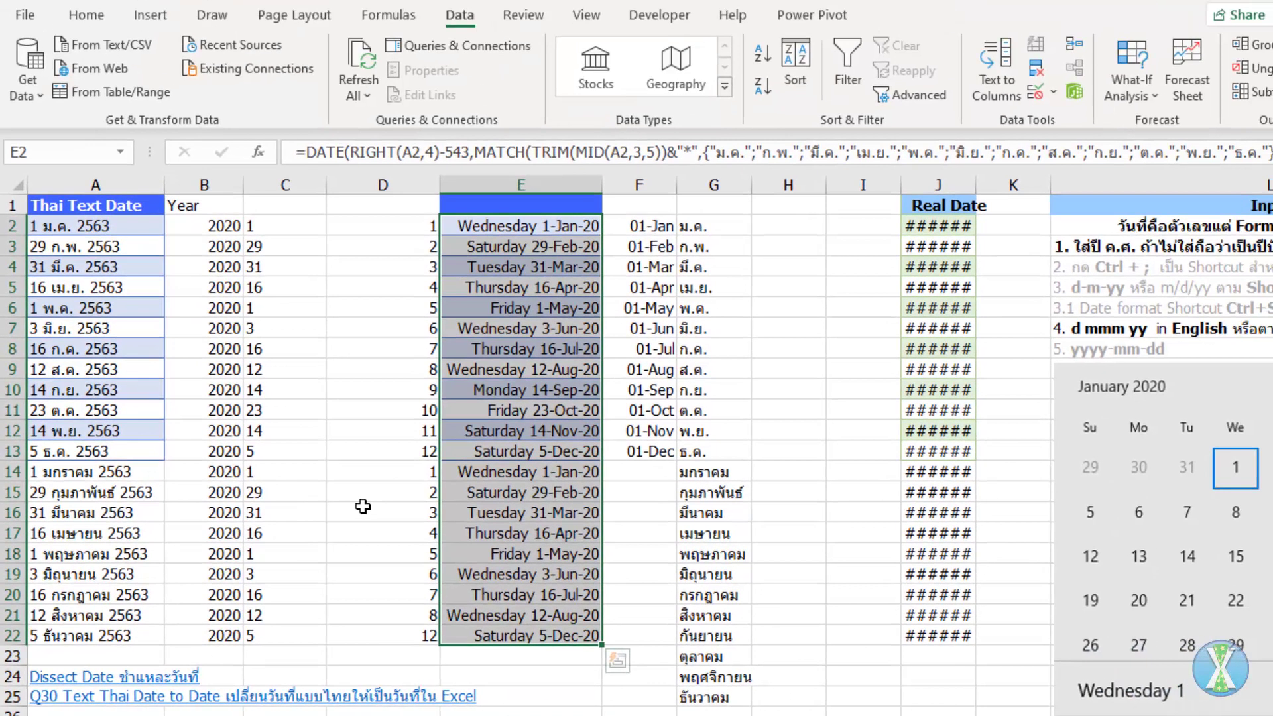
Change the date cells' format to ddd d-mmm-yy, showing Wed 1-Jan-20.
key(ctrl+1)
click(673, 191)
key(BackSpace)
click(853, 521)
Review the MATCH and DATE formulas and A2's Thai text, then go to the Power Query sheet.
click(357, 228)
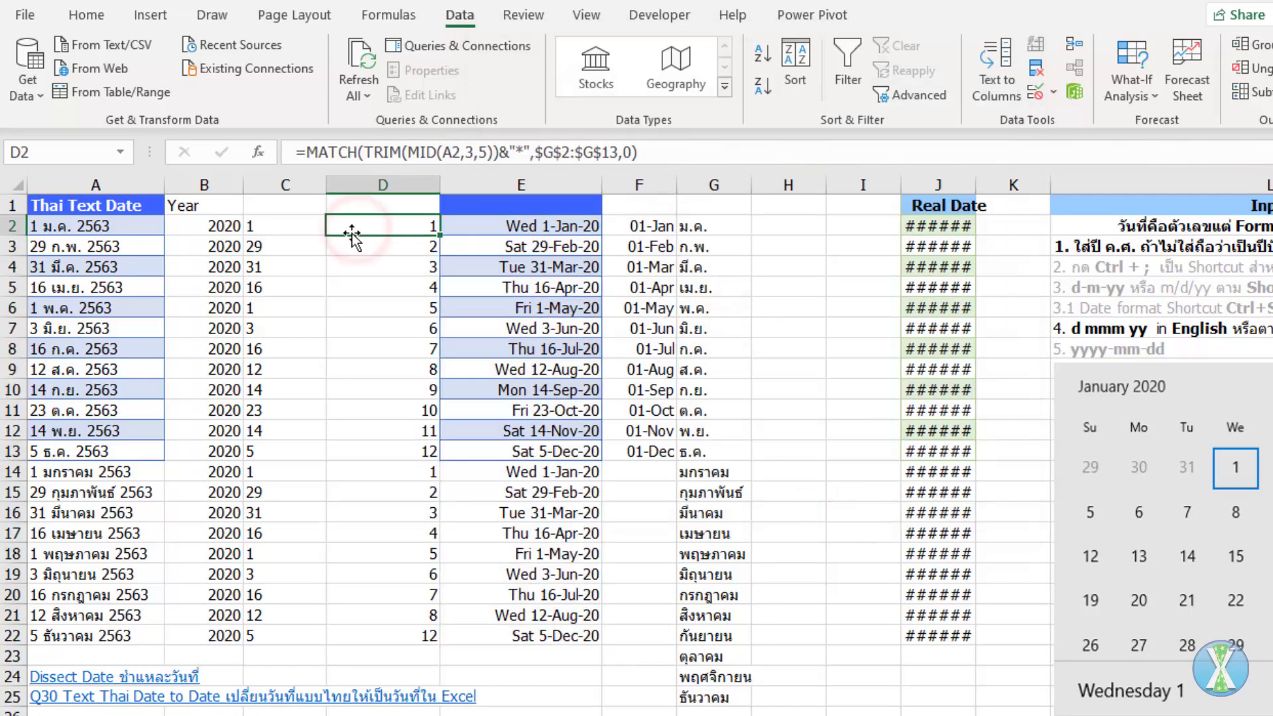
click(489, 225)
click(151, 225)
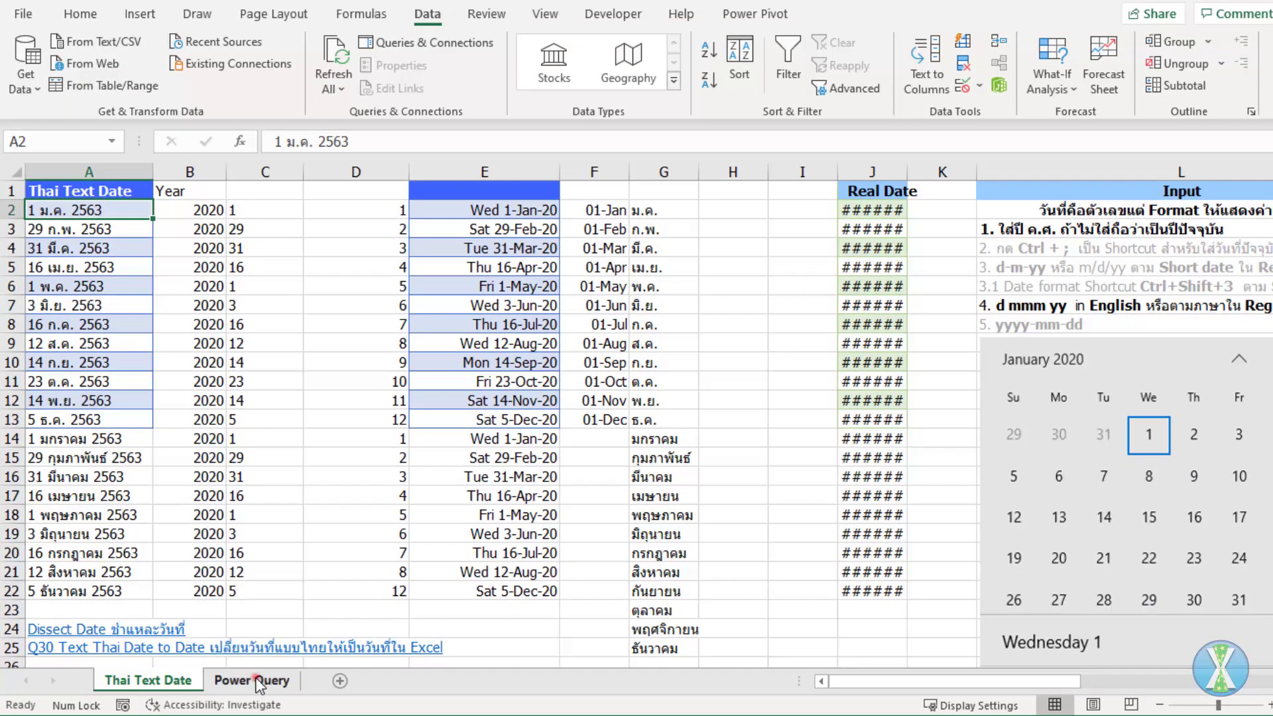
click(258, 696)
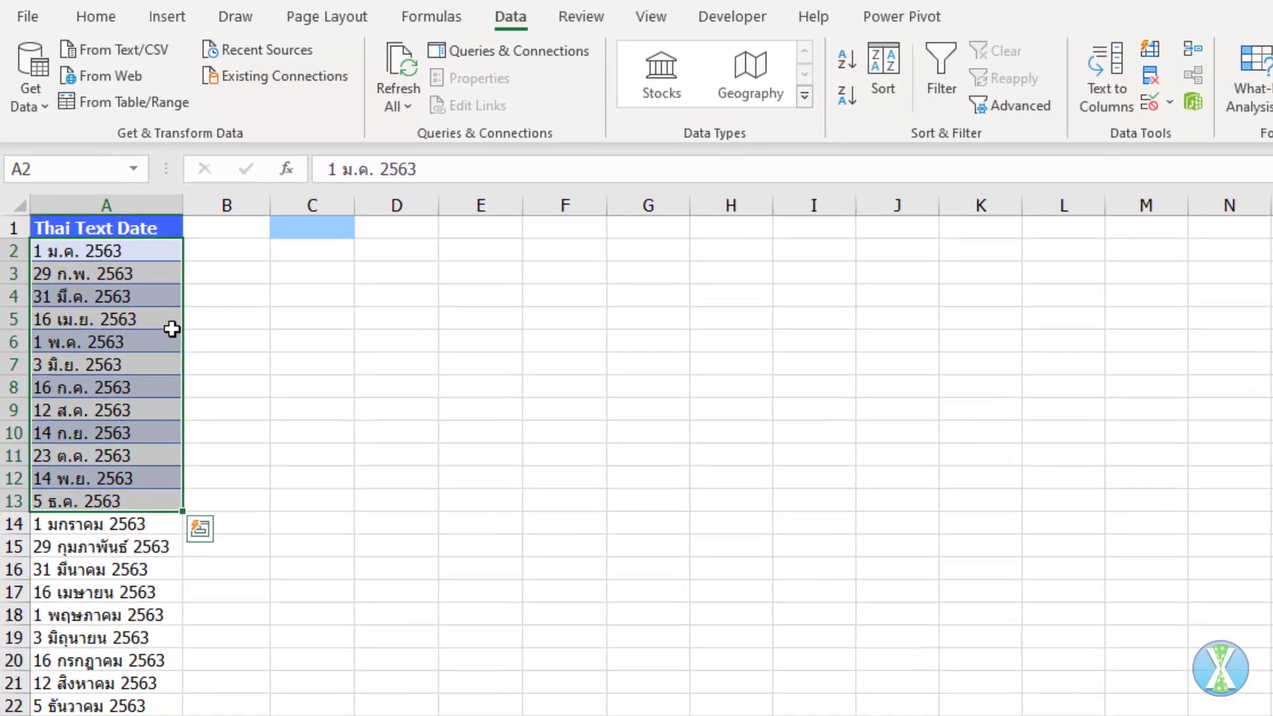
Create a query from the Thai Text Date range A1:A22 with headers using Alt+A+P+T.
click(122, 250)
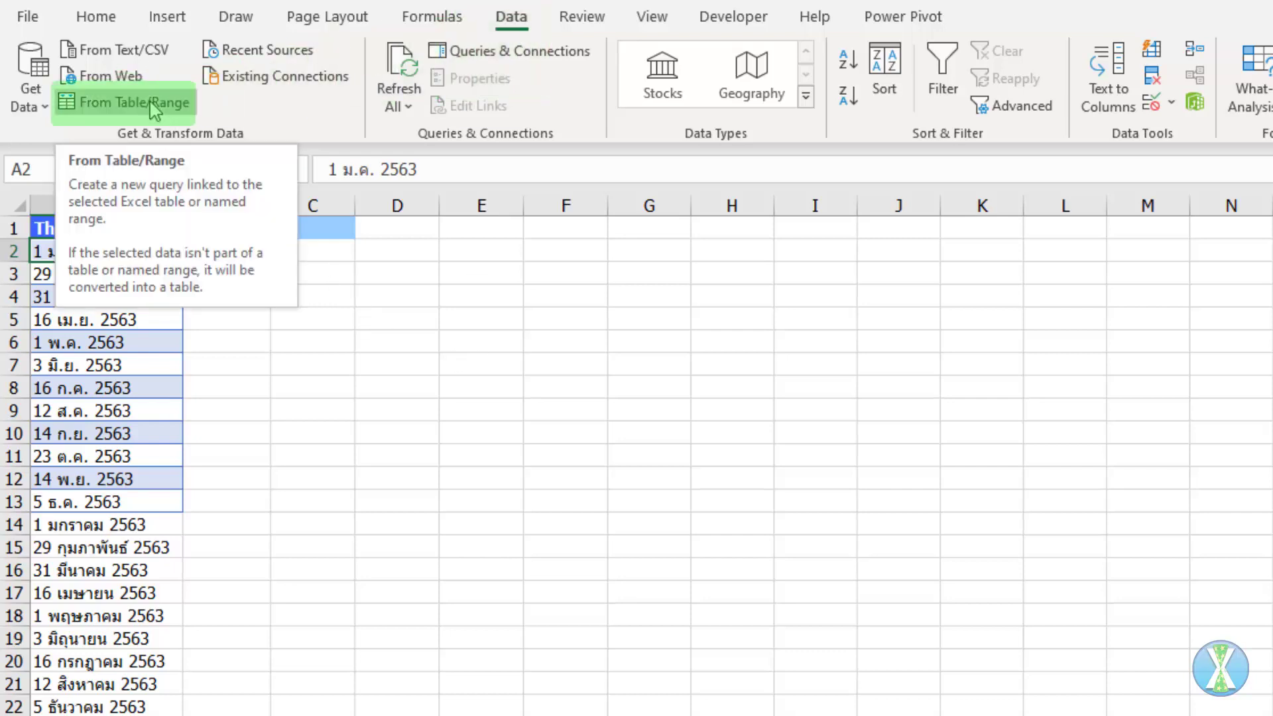
key(alt)
key(a)
key(p)
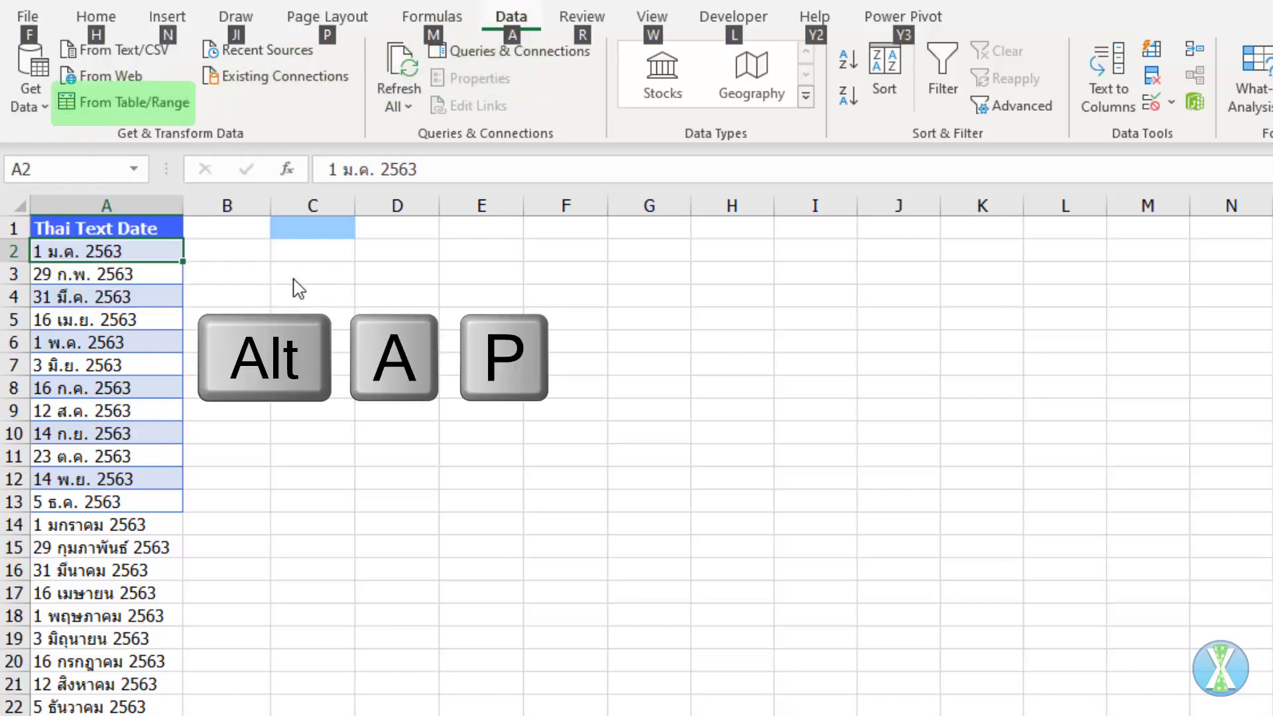
key(t)
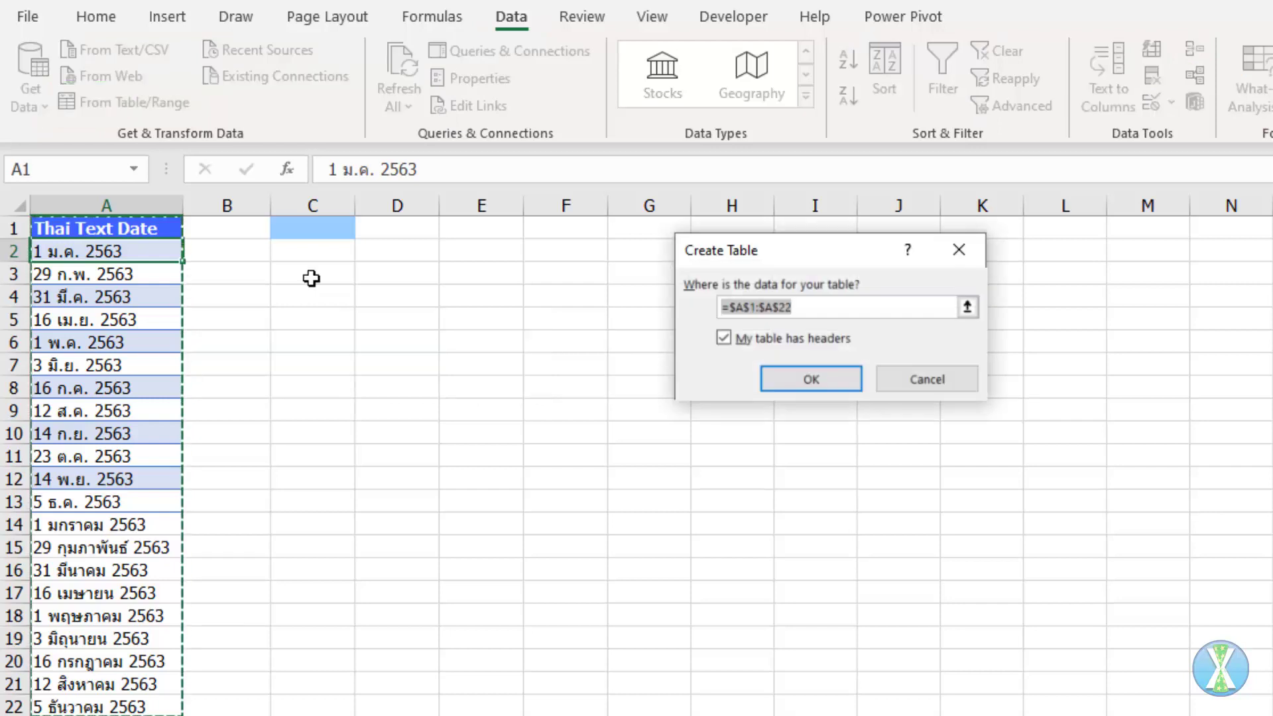
drag(786, 263, 361, 292)
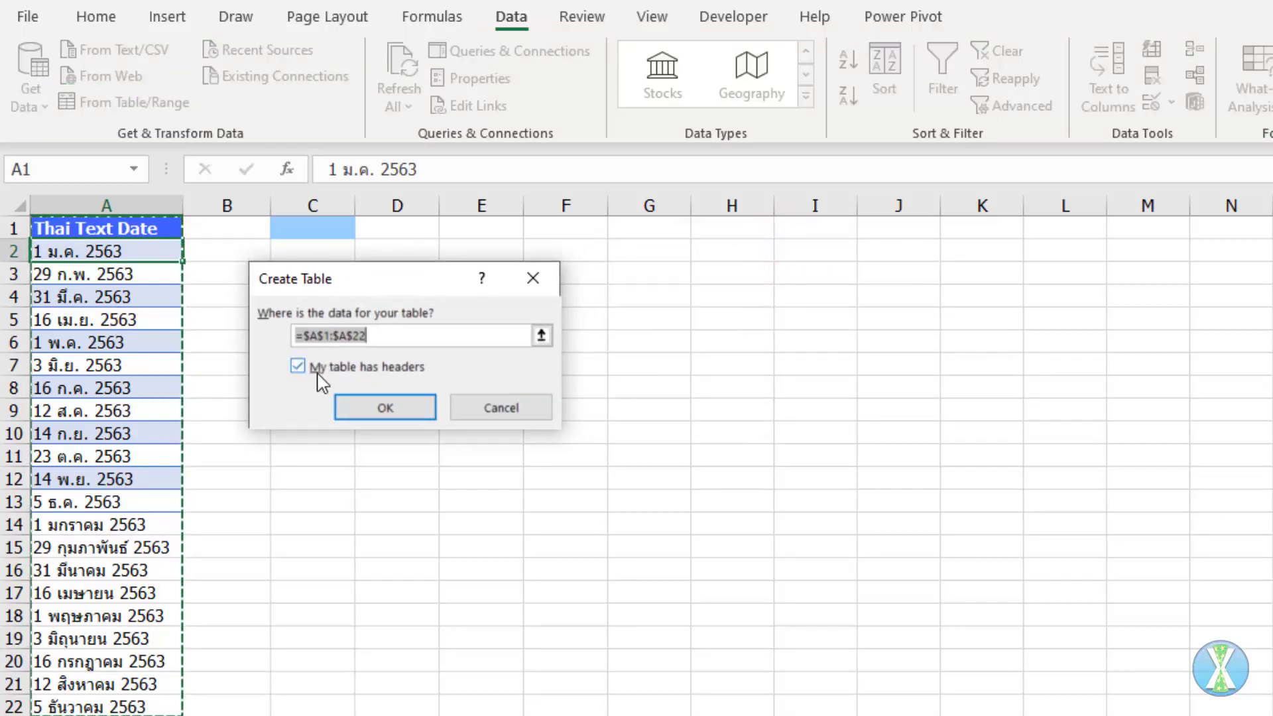
click(395, 406)
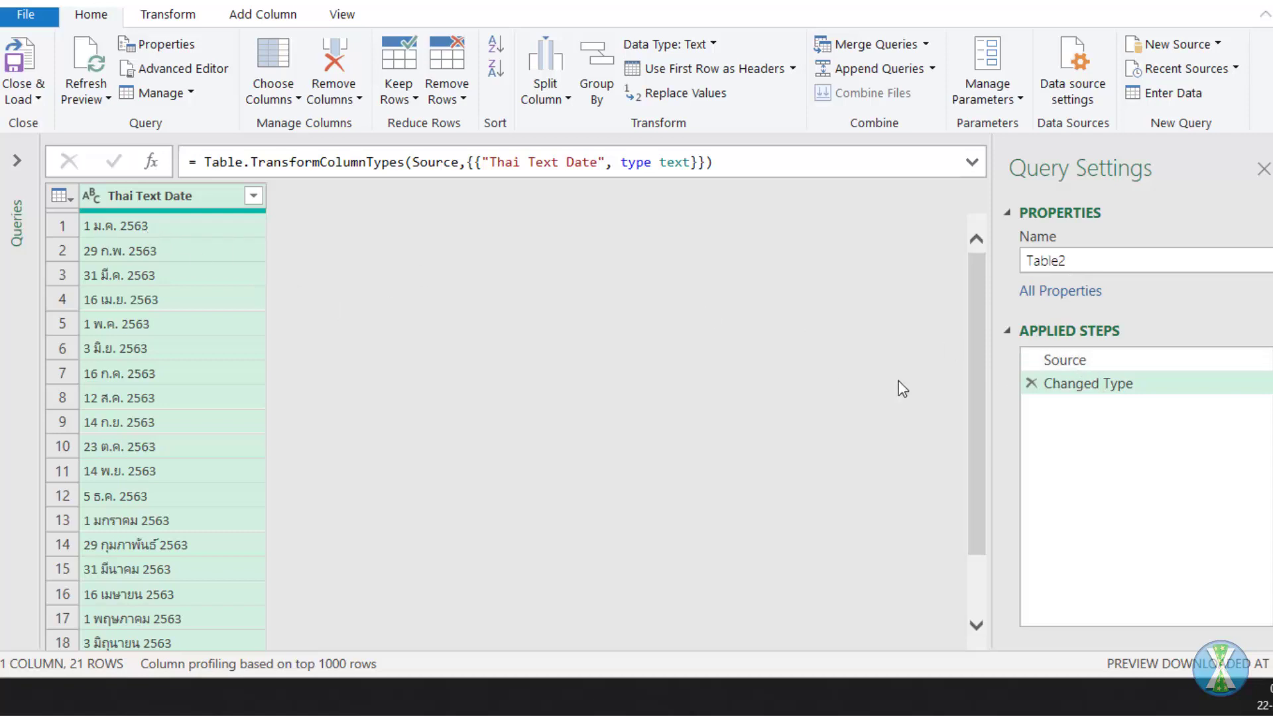
Remove the automatic Changed Type step and retype Thai Text Date as Date with the Thai (Thailand) locale.
click(1031, 383)
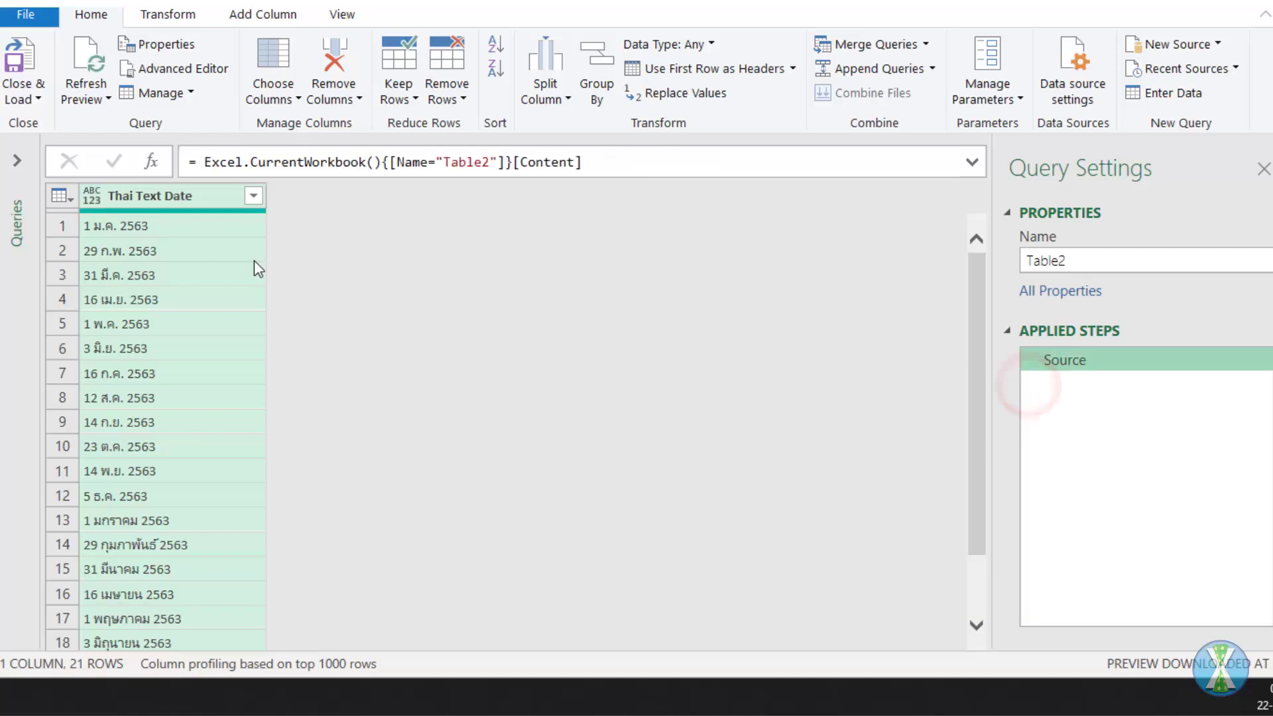
click(100, 203)
click(98, 198)
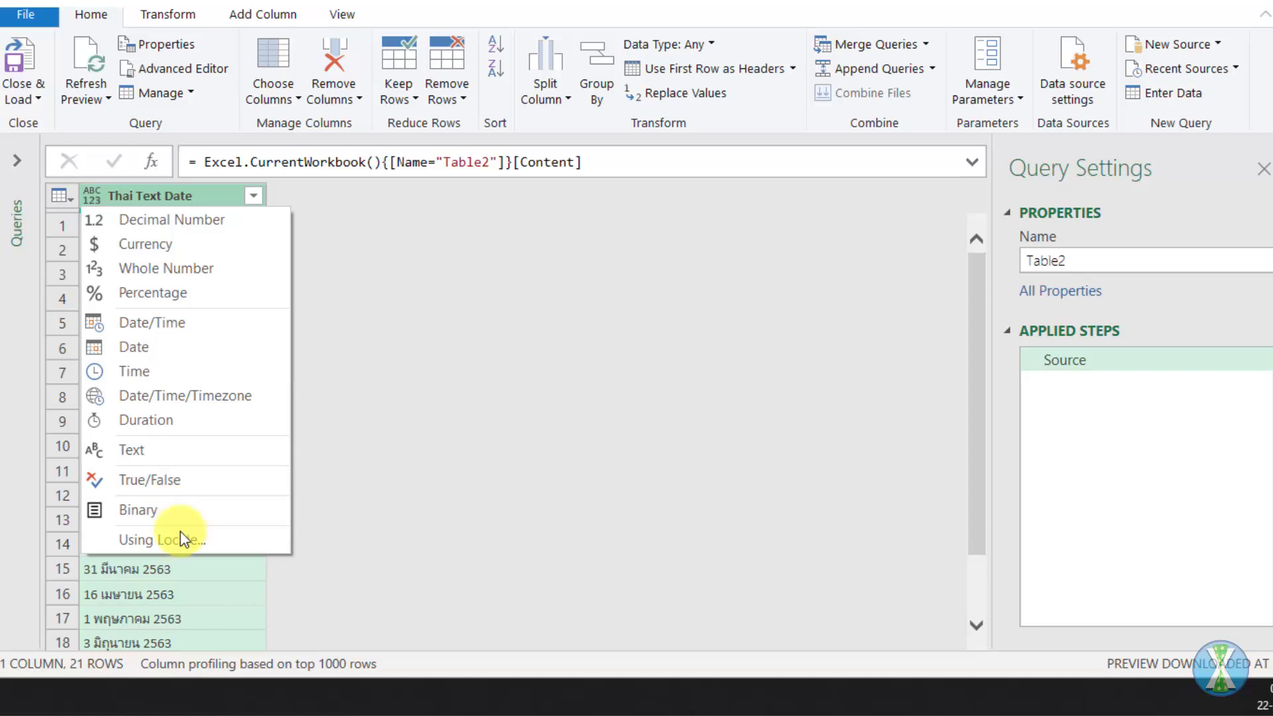
click(218, 539)
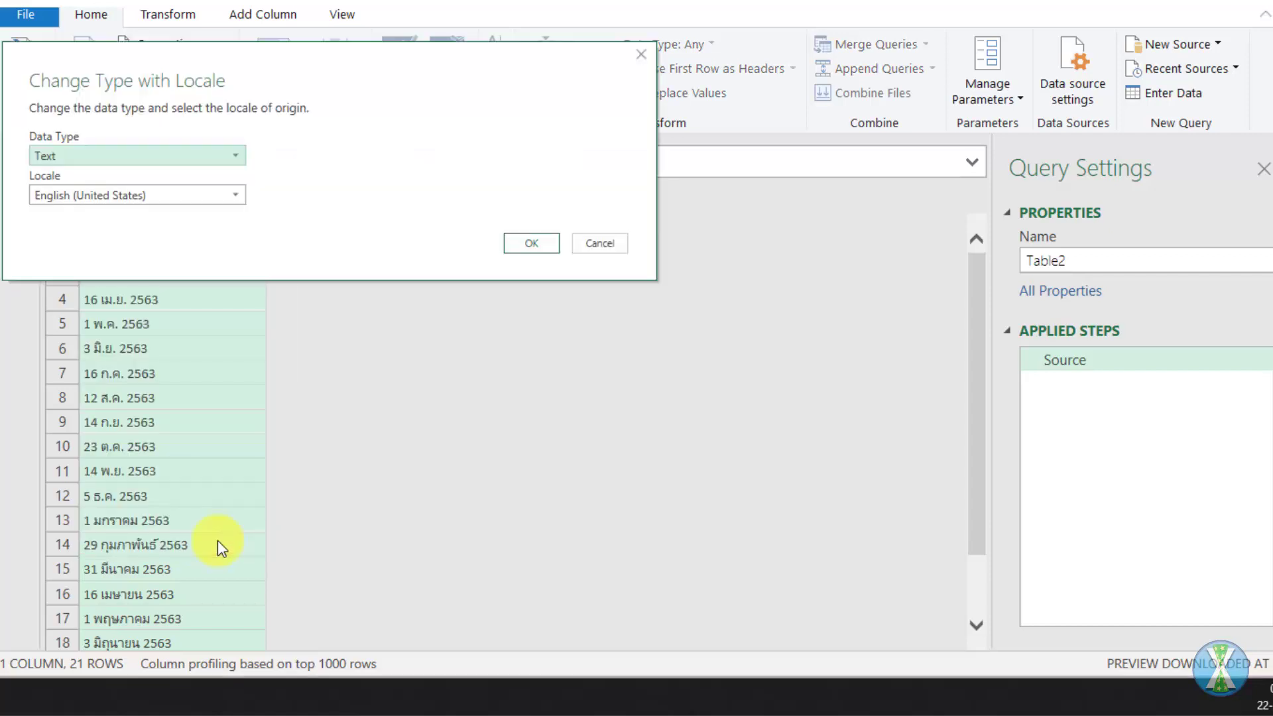
click(174, 155)
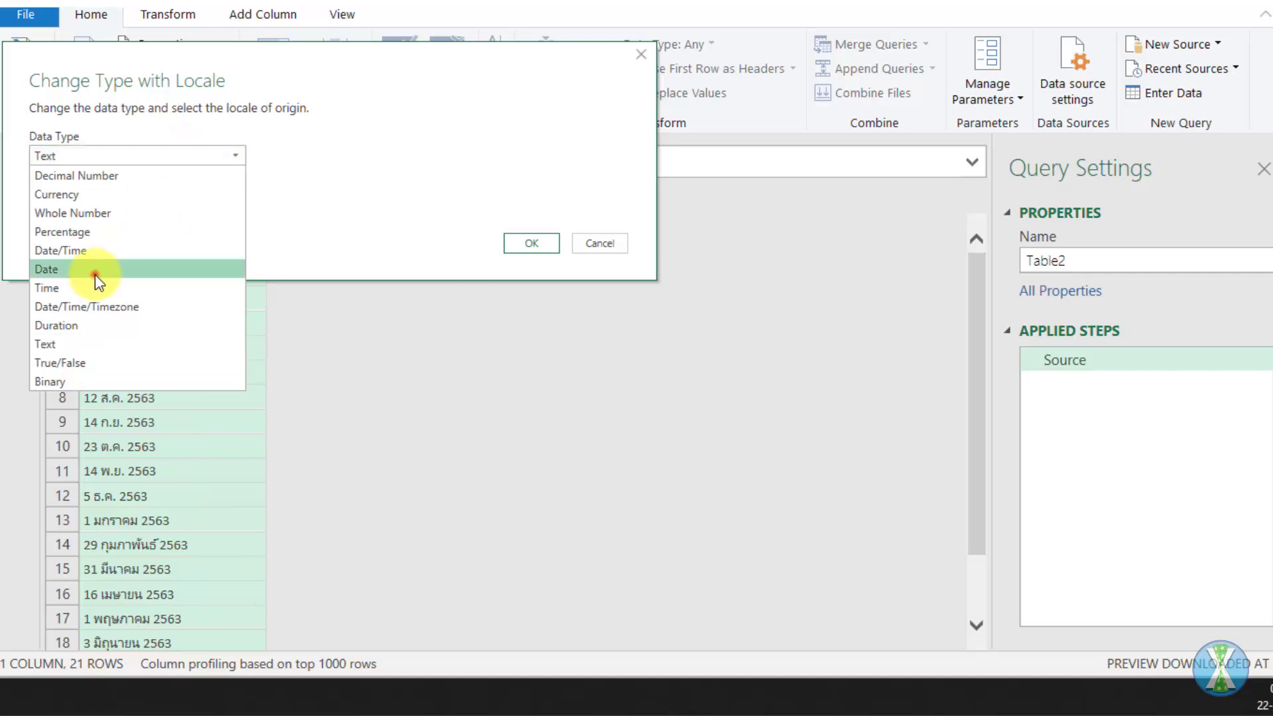
click(94, 272)
click(156, 197)
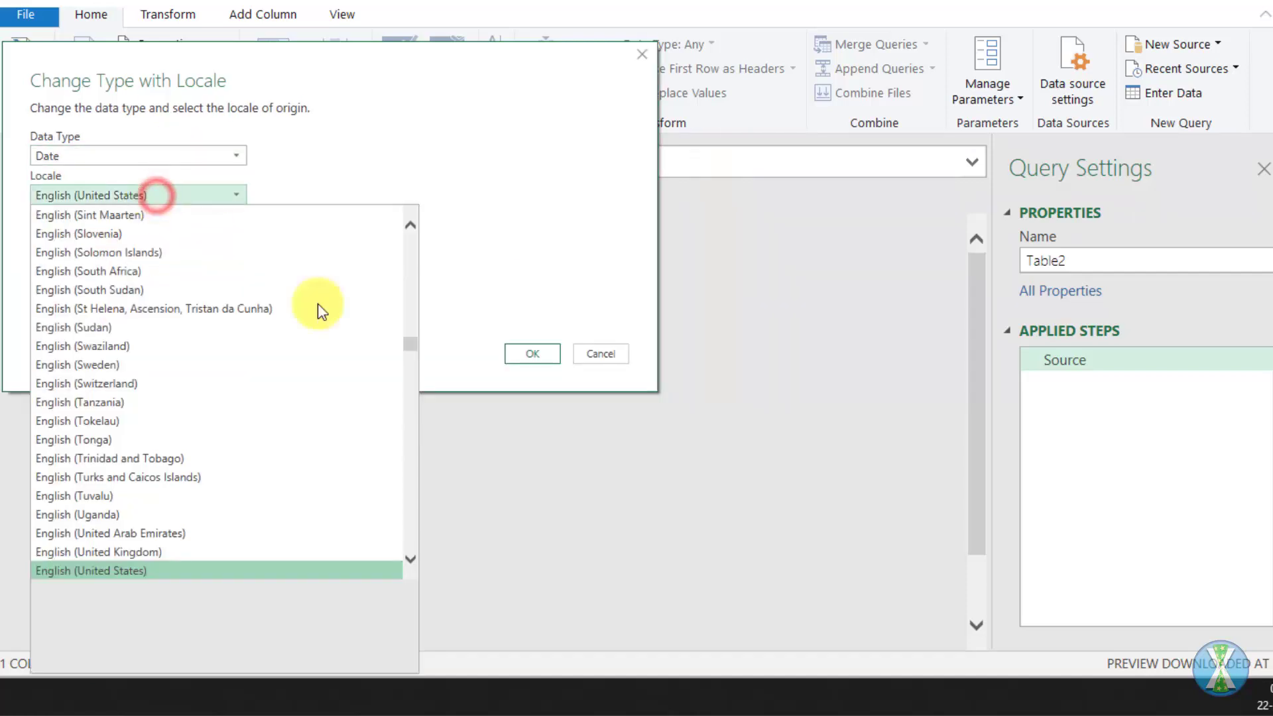
drag(410, 348, 403, 500)
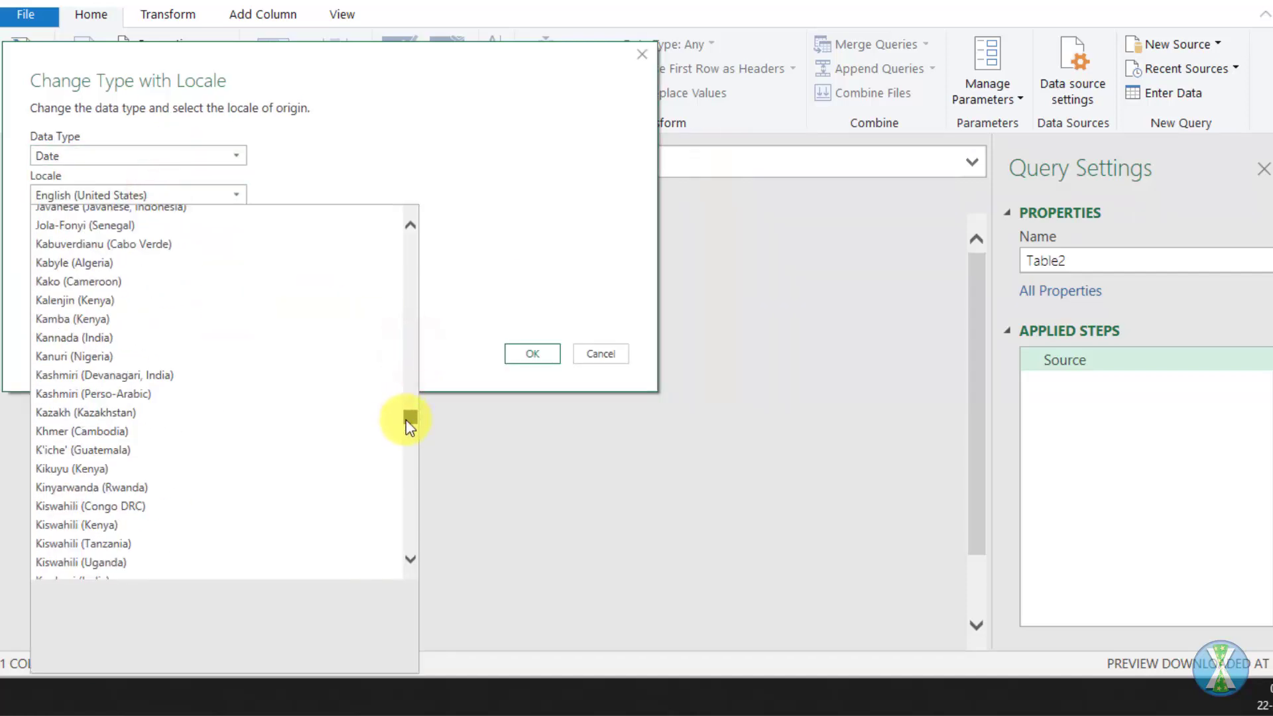
scroll(405, 507, down, 10)
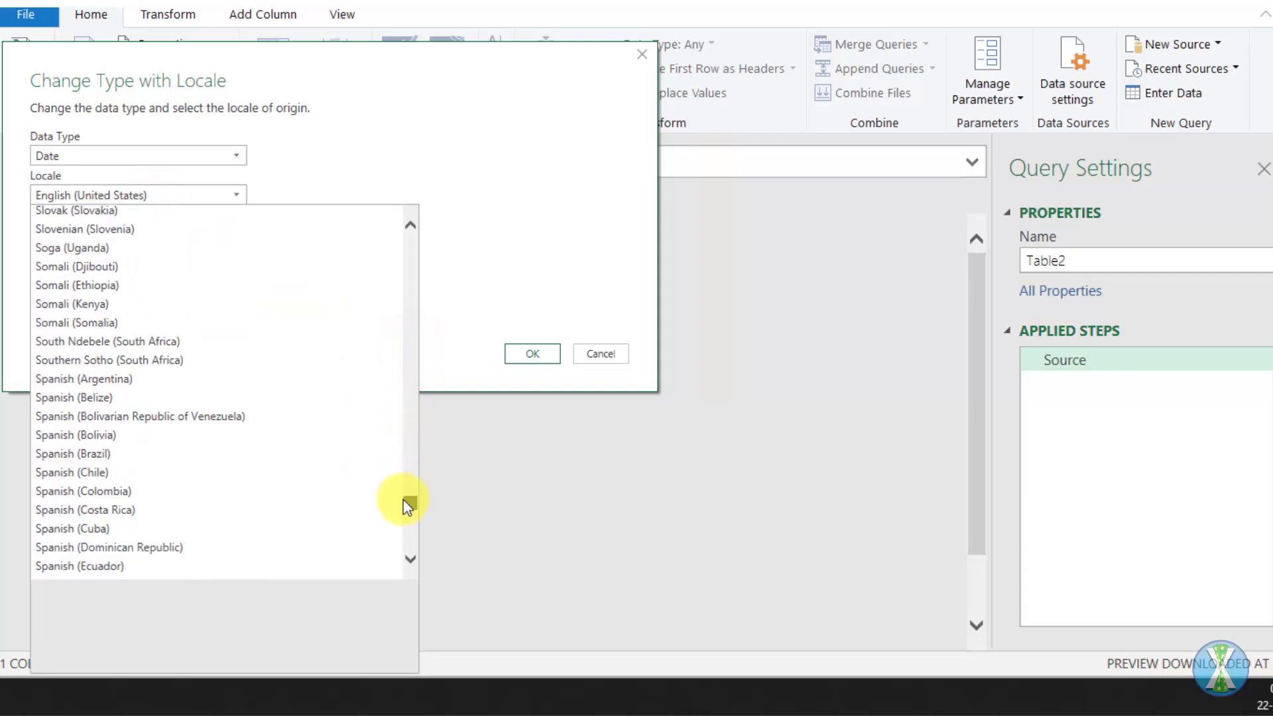
scroll(405, 507, down, 10)
click(109, 474)
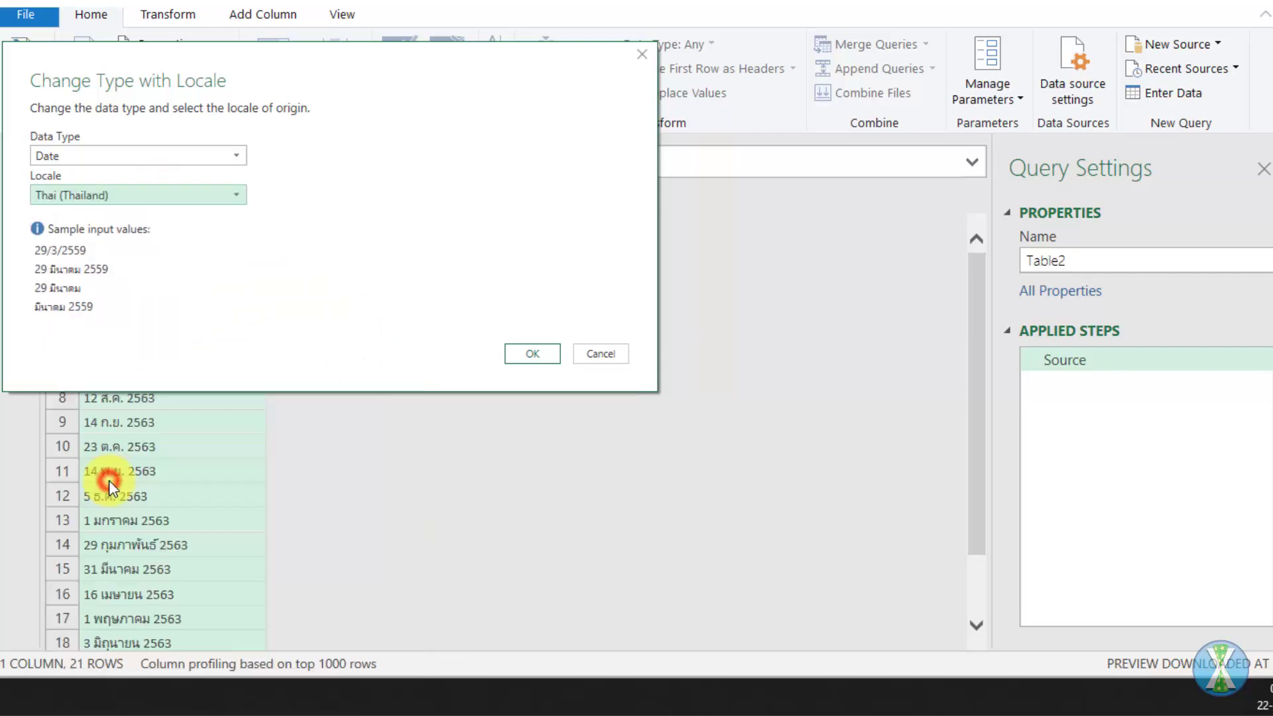
click(545, 358)
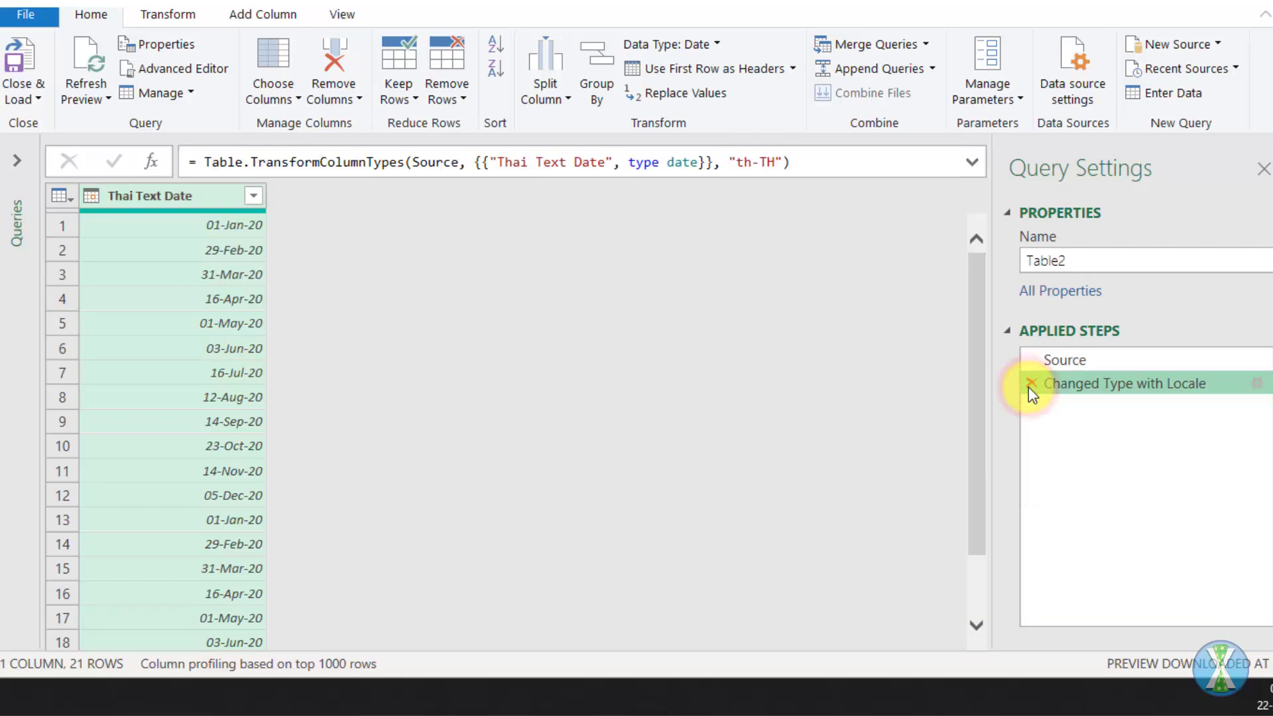
Replace the locale step with a Date type change whose formula passes the "th" culture.
click(1030, 383)
click(92, 197)
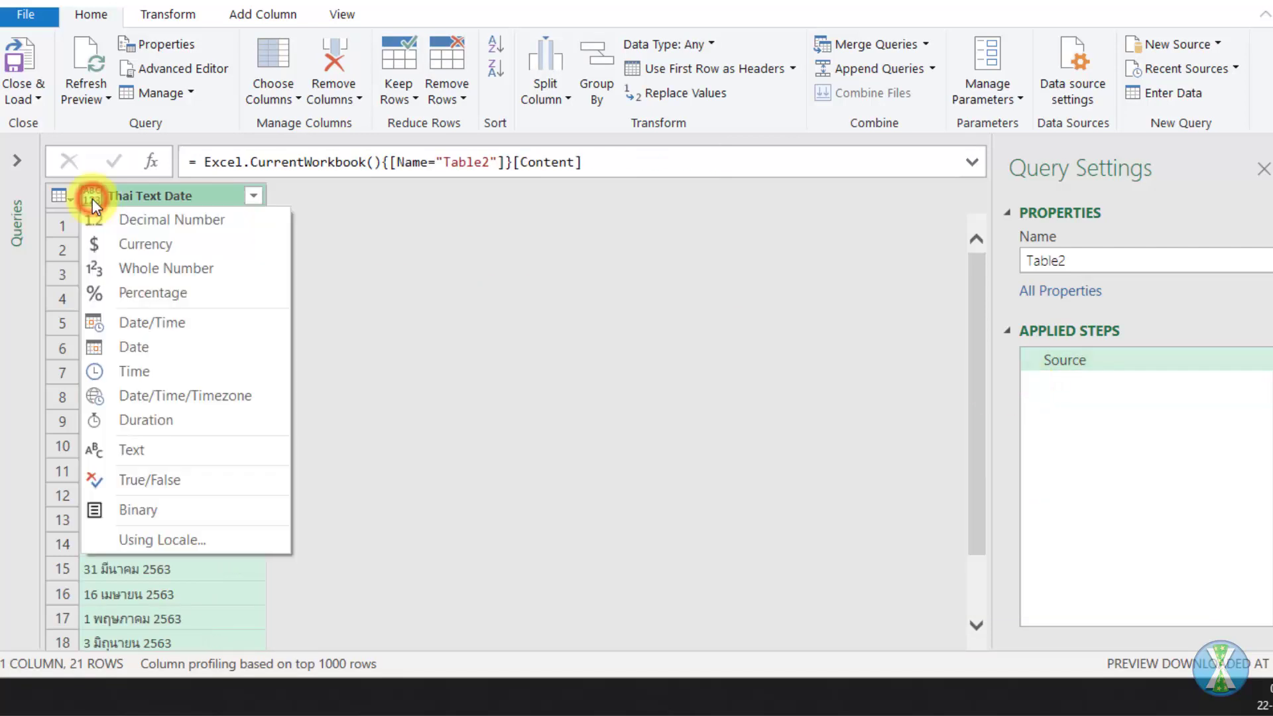
click(156, 347)
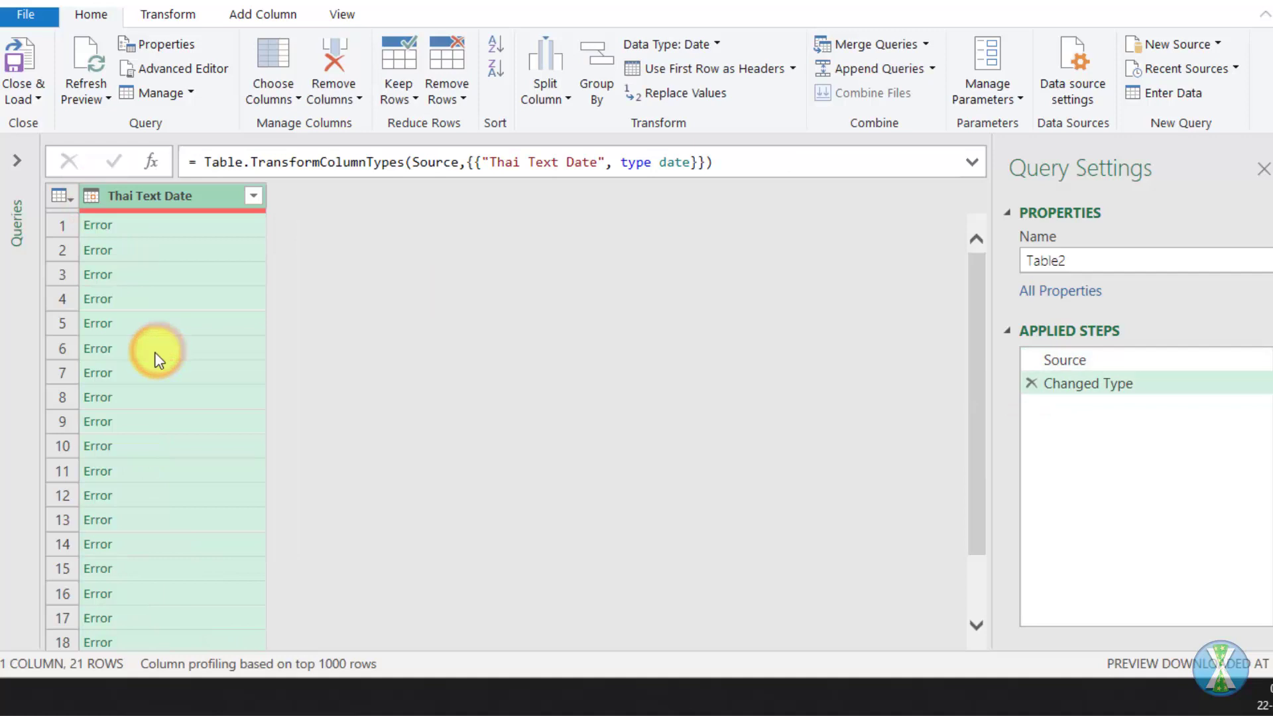
click(706, 162)
text(,)
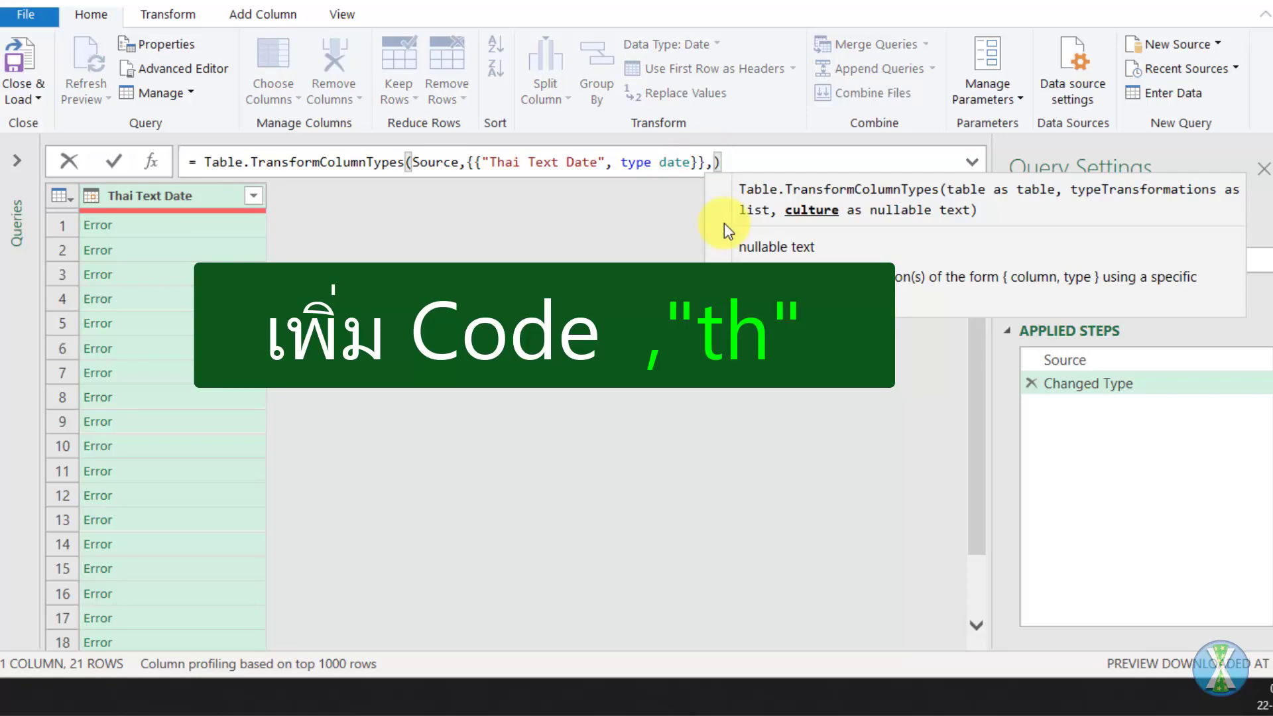
text("th)
key(Return)
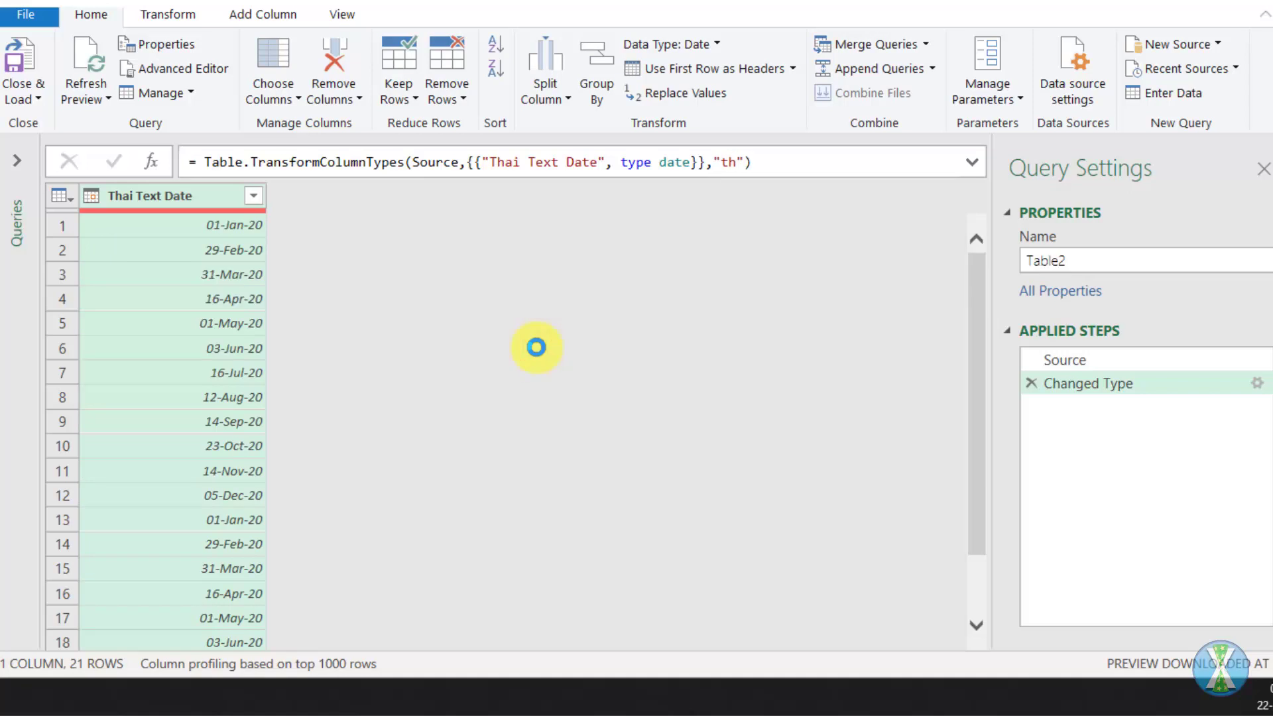
Load the query as a table onto the existing Power Query sheet starting at cell C1.
click(36, 100)
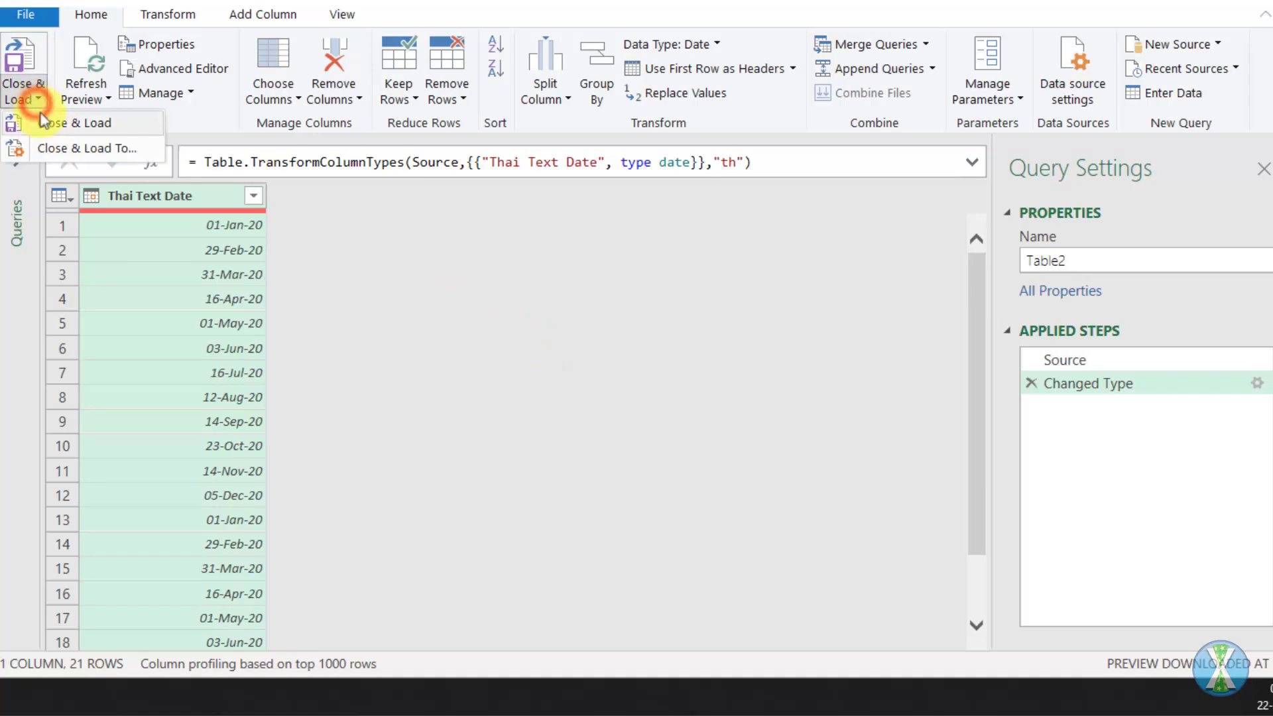
click(56, 147)
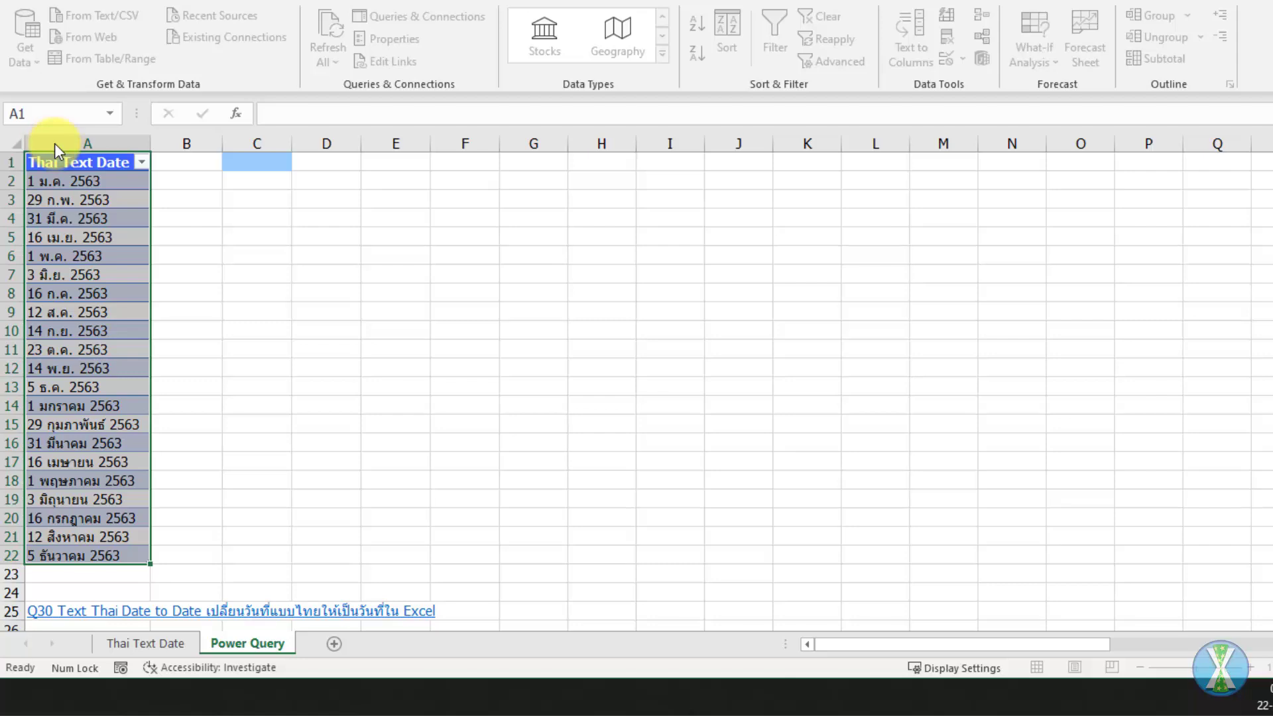
click(246, 187)
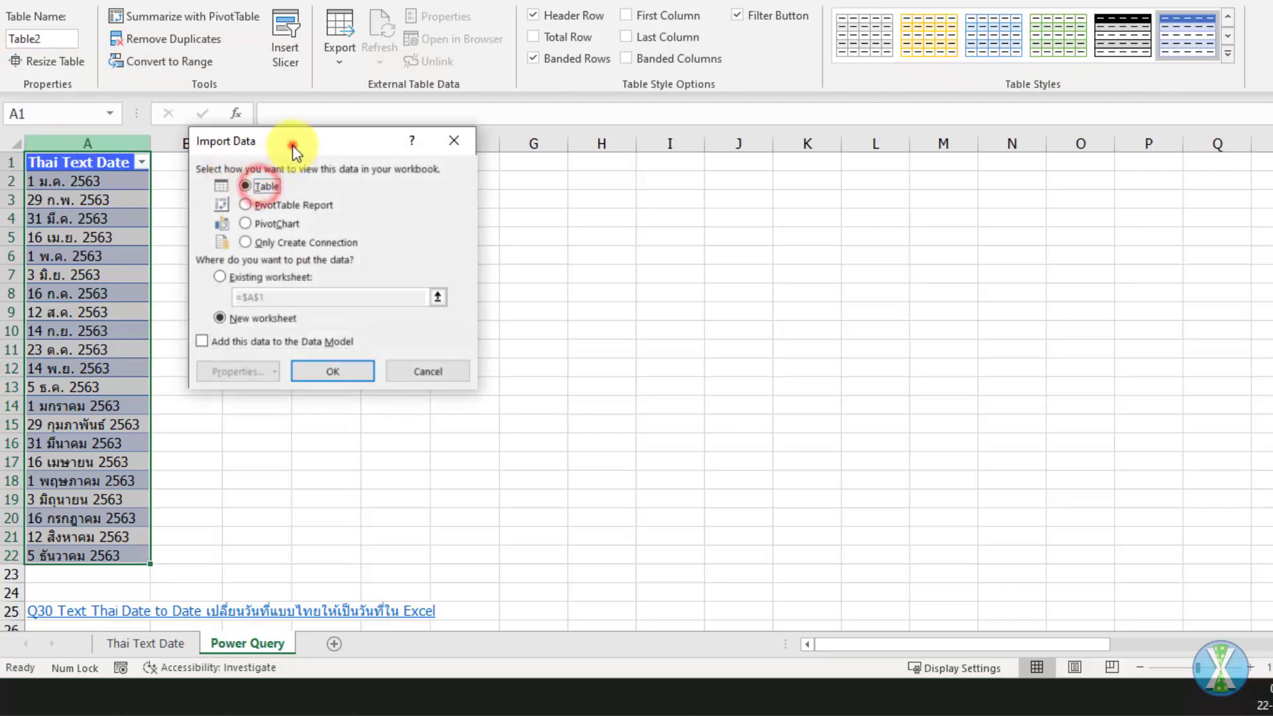
drag(293, 145, 537, 154)
click(511, 283)
click(266, 165)
click(572, 378)
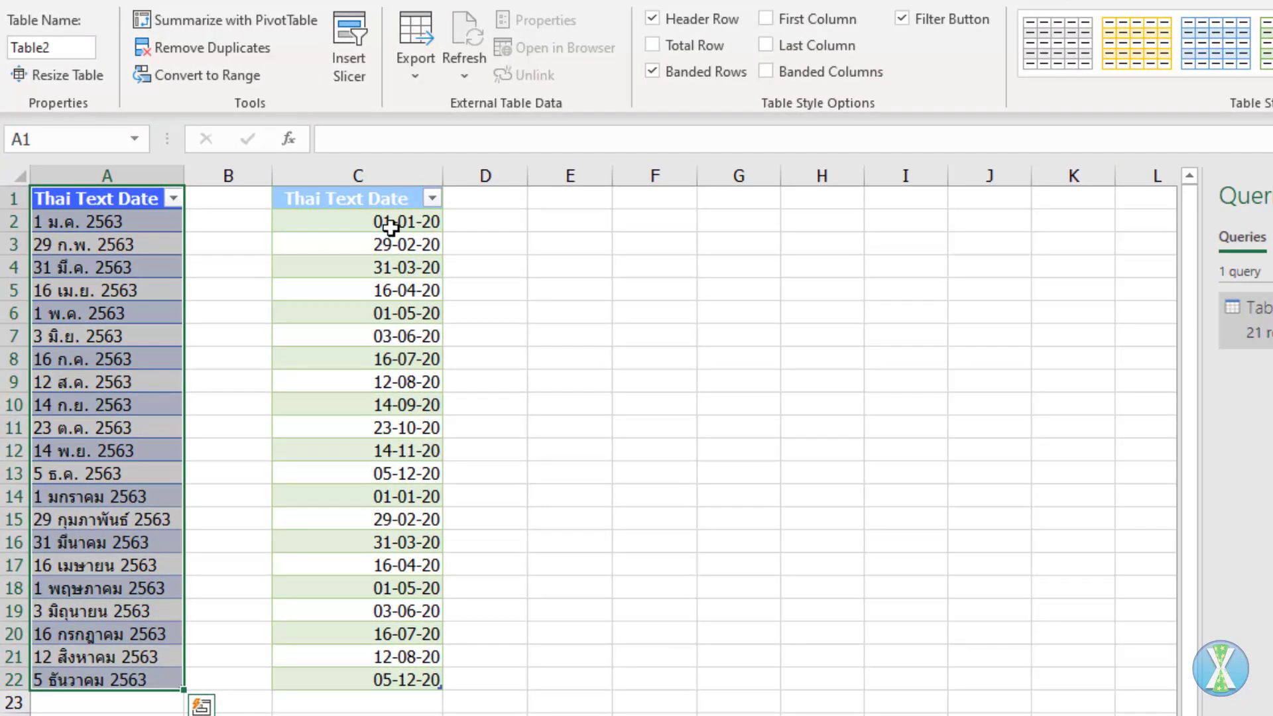
click(387, 225)
Give C2:C22 the custom Thai date format ววว d ดดด bbbb, reading พุธ 1 ม.ค. 2563.
drag(388, 224, 397, 679)
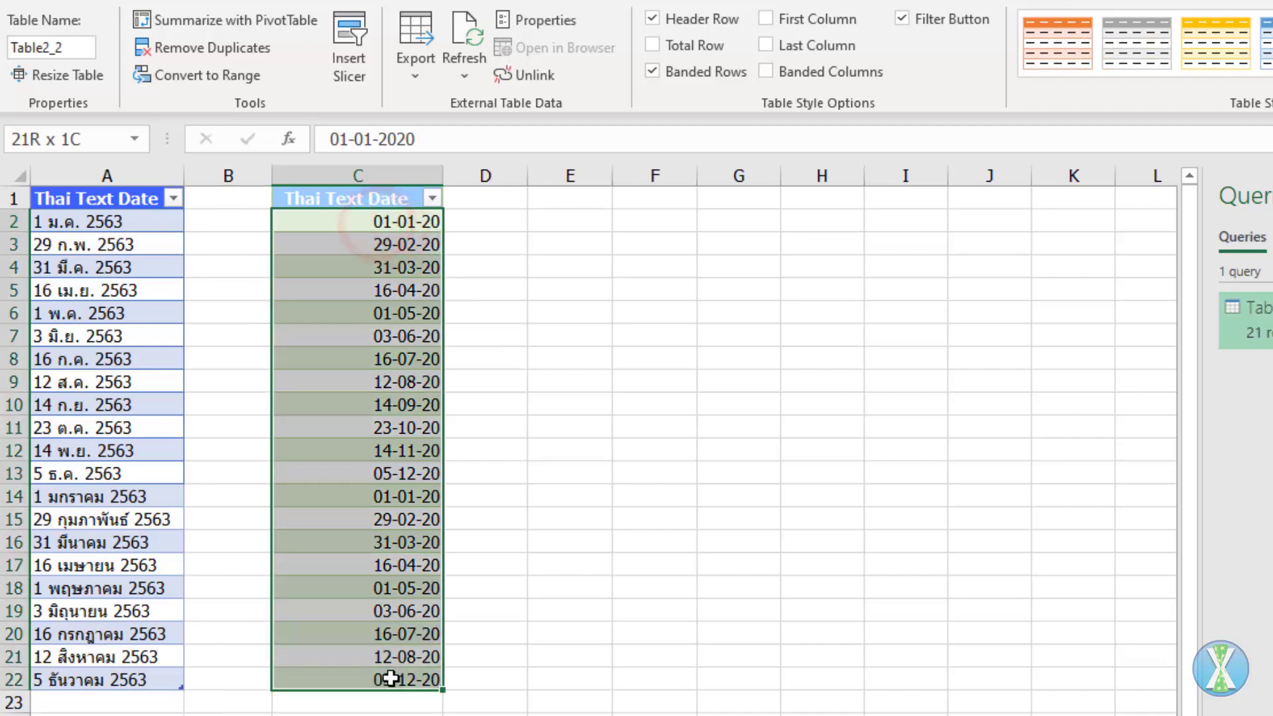
key(ctrl+1)
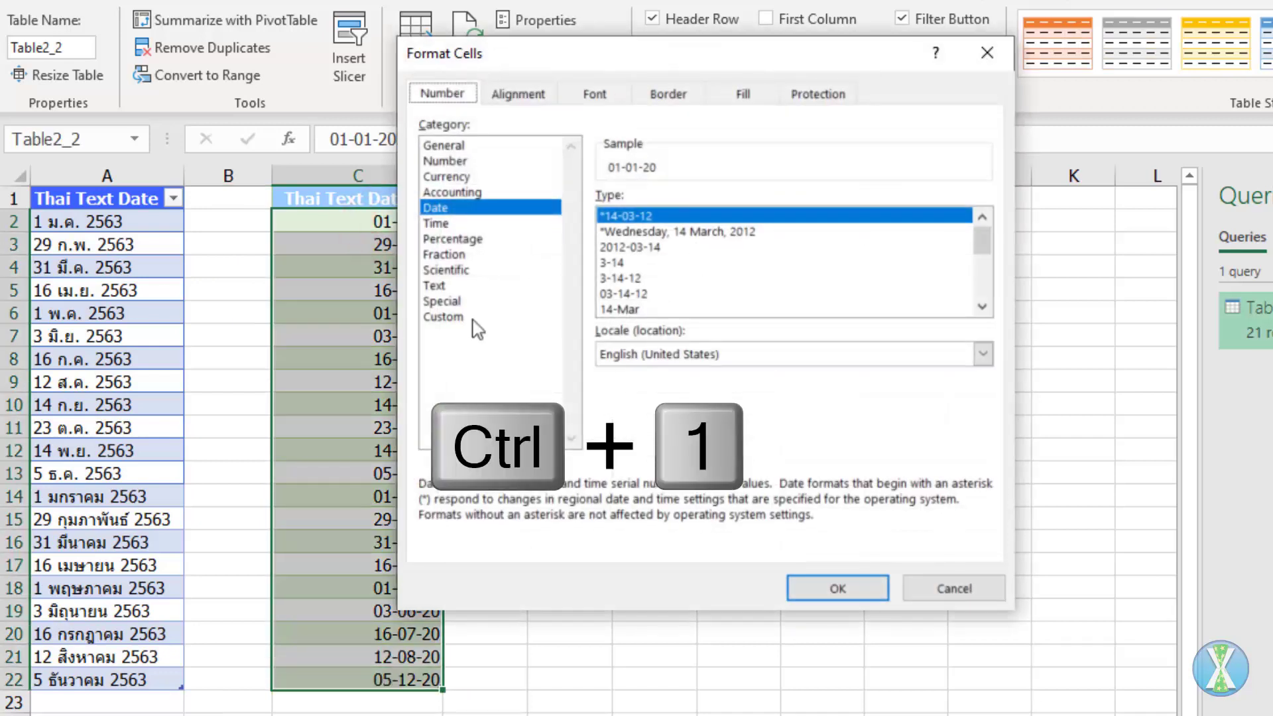
click(467, 317)
click(602, 216)
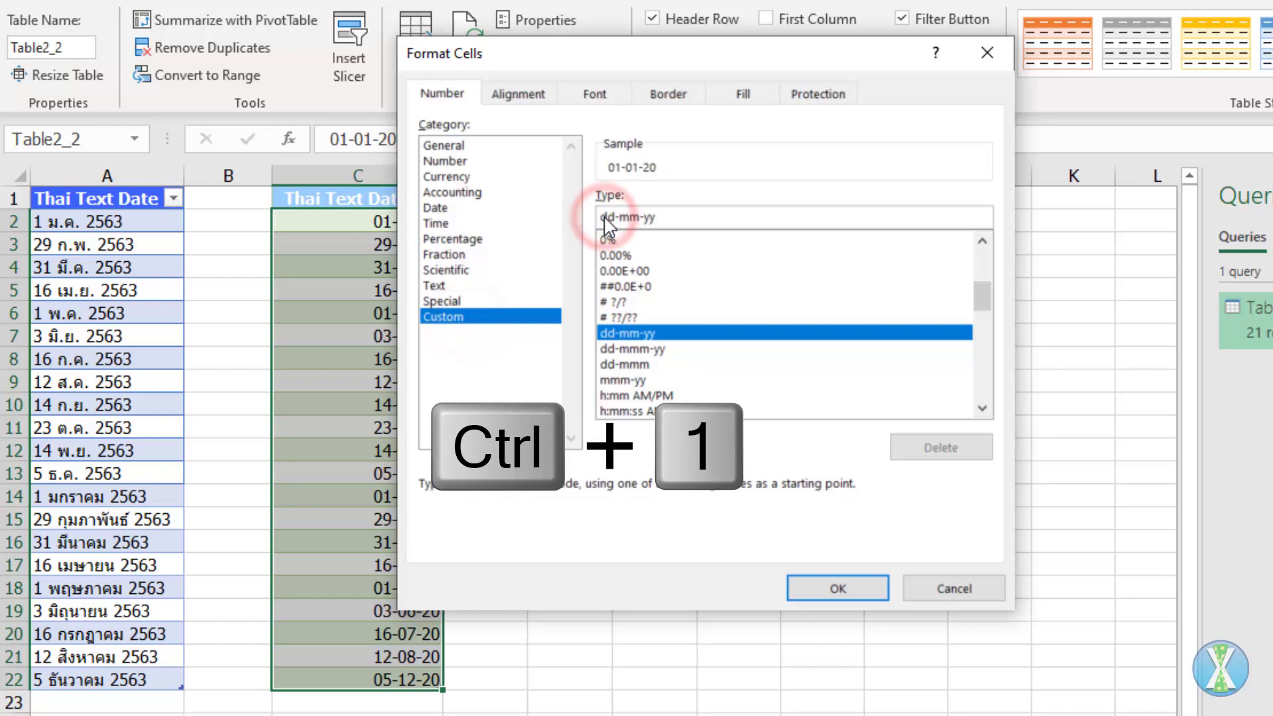
text(วววว)
key(Delete)
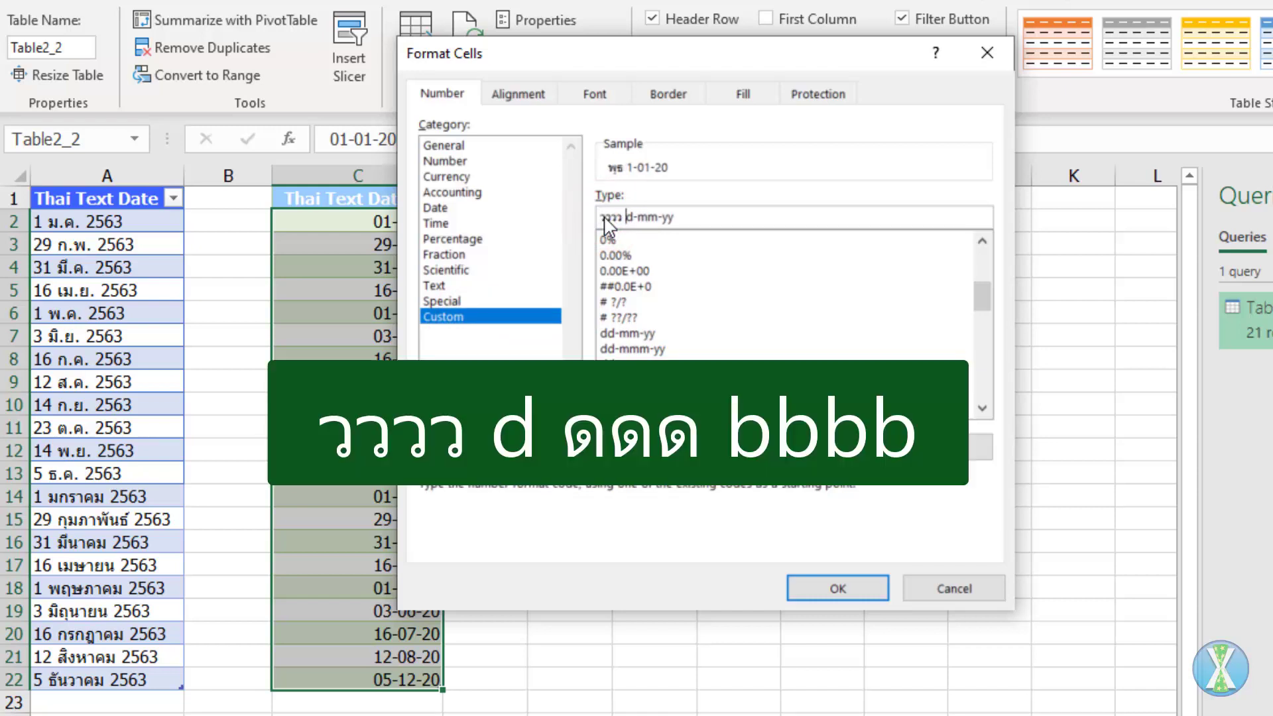
key(Right)
key(Delete)
text(ดดดด)
key(BackSpace)
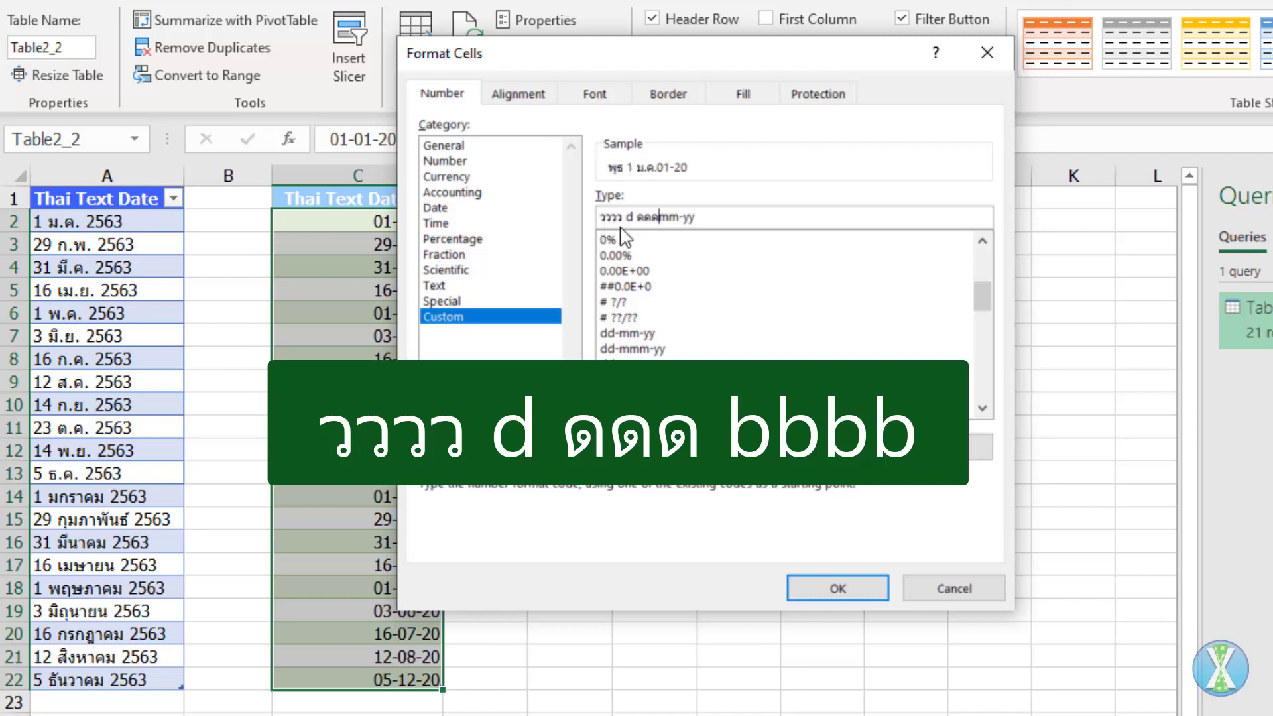
key(Delete)
key(Delete)
key(Delete)
key(Delete)
key(Delete)
text(bbbb)
click(846, 589)
click(550, 452)
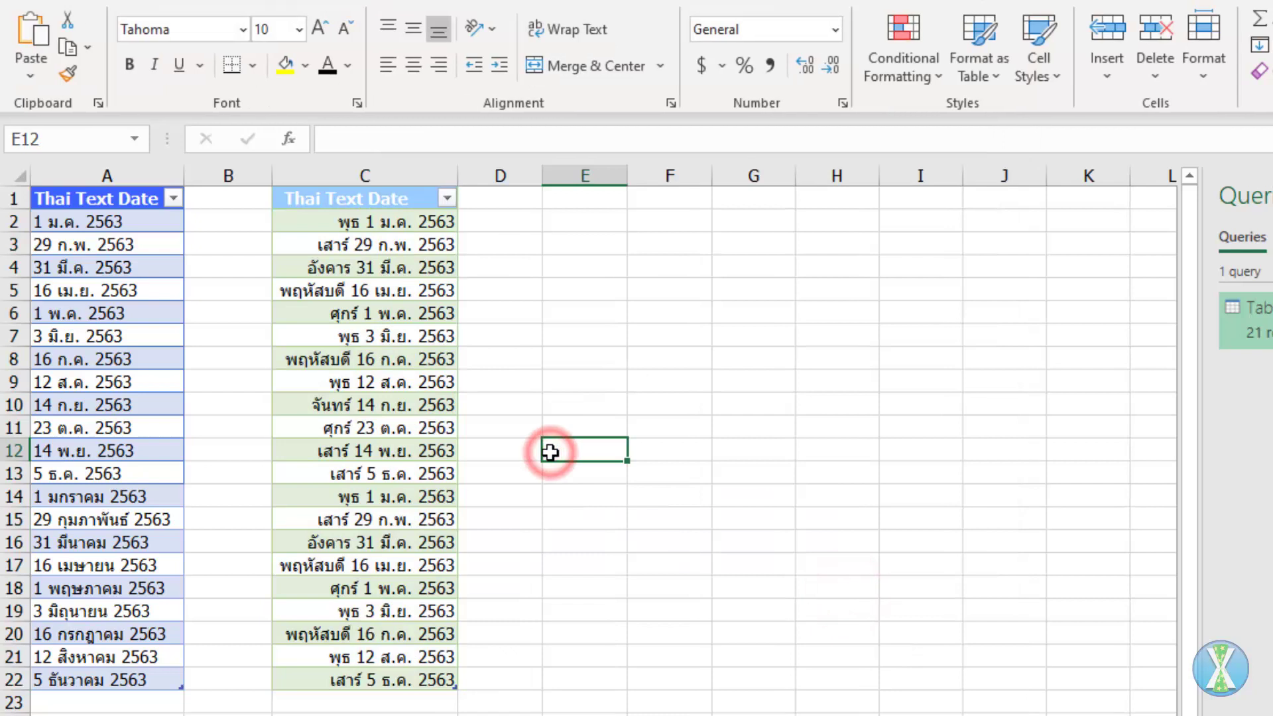